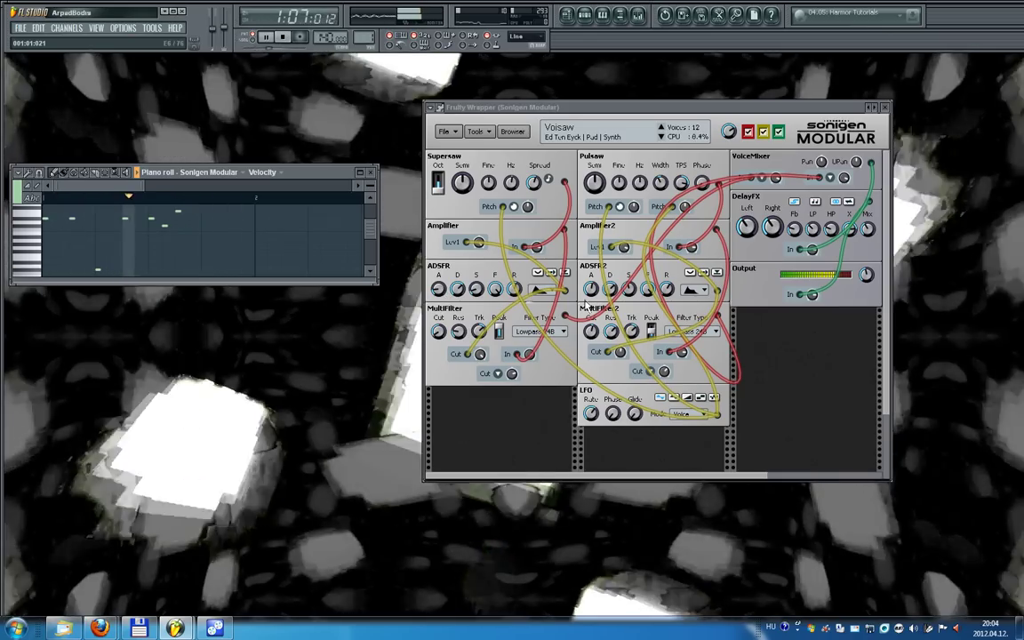
- Adjust the attack times of the ADSFR and ADSFR2 envelopes in the Voisaw patch
mouse_move(435, 297)
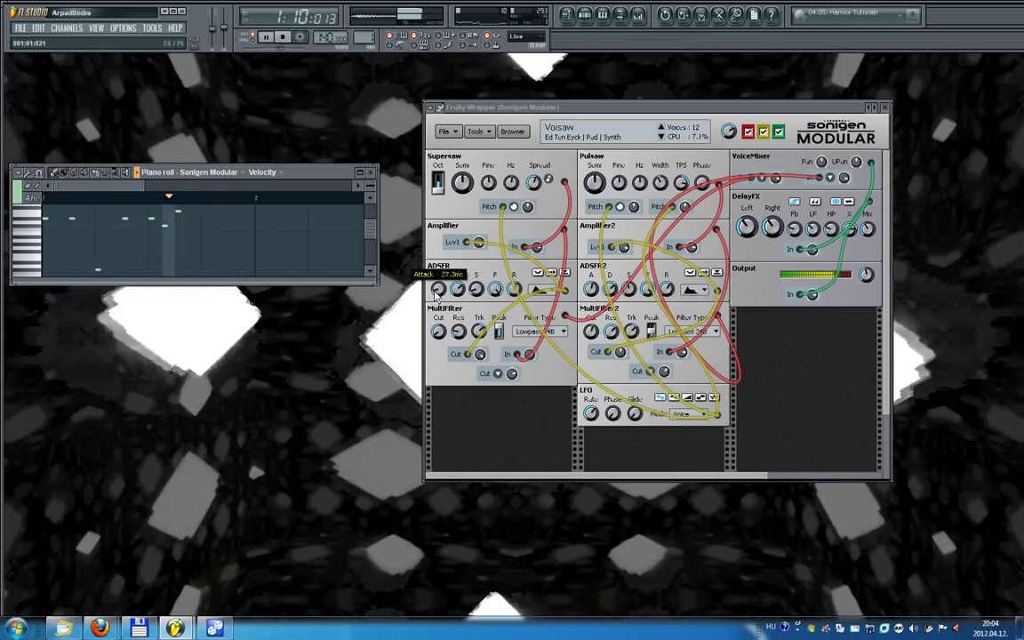
scroll(437, 289, down, 5)
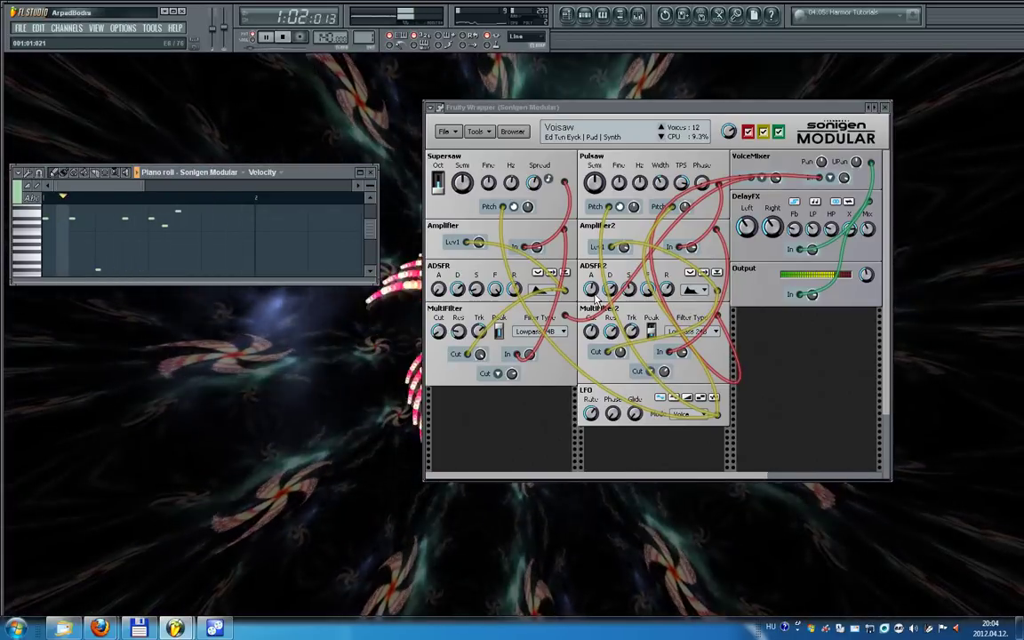
mouse_move(591, 298)
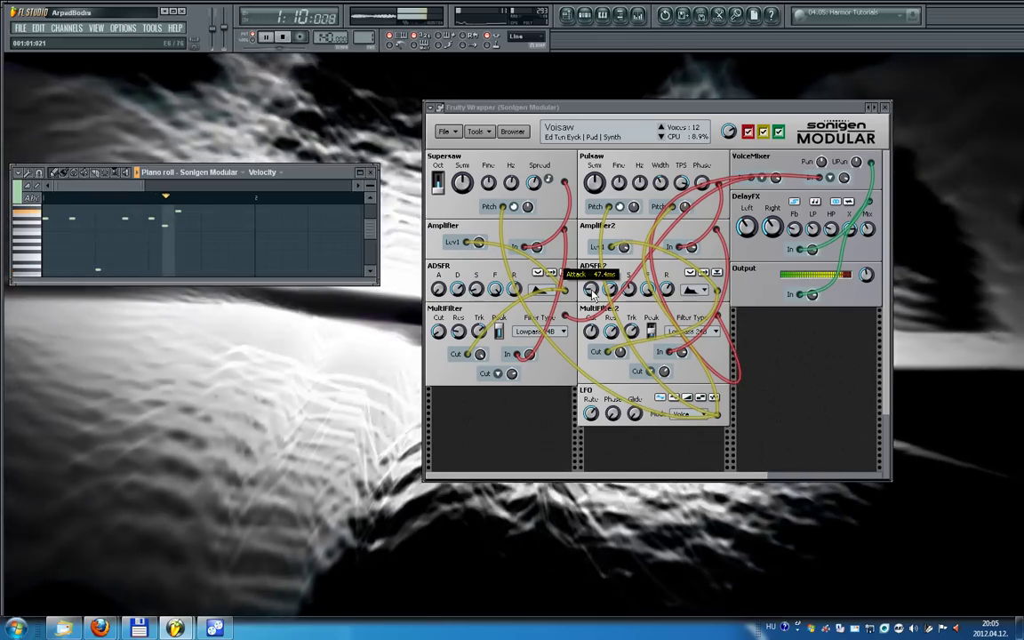
scroll(591, 293, down, 3)
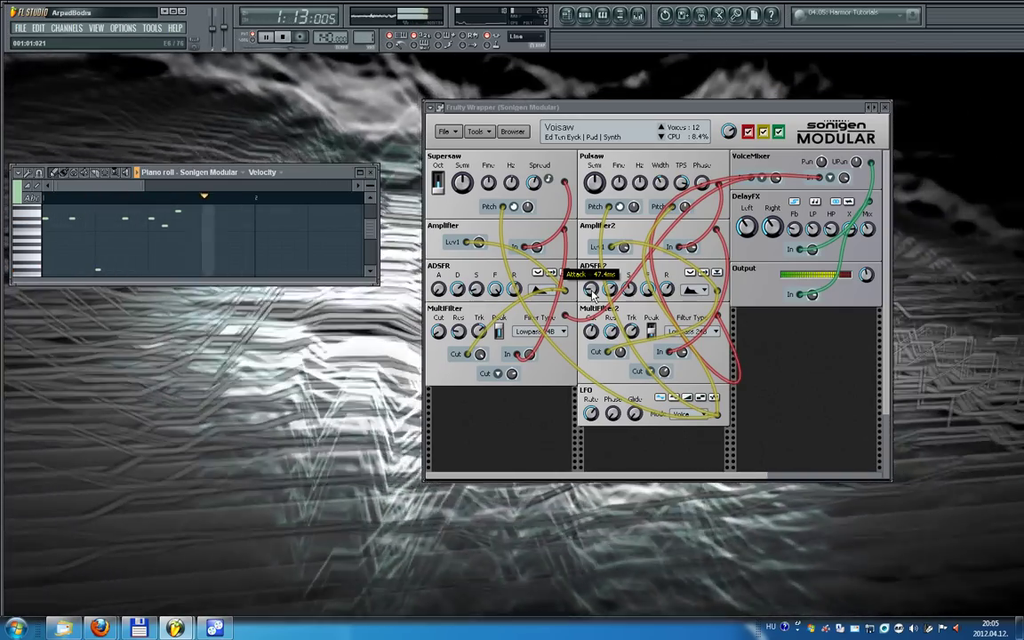
scroll(591, 293, down, 5)
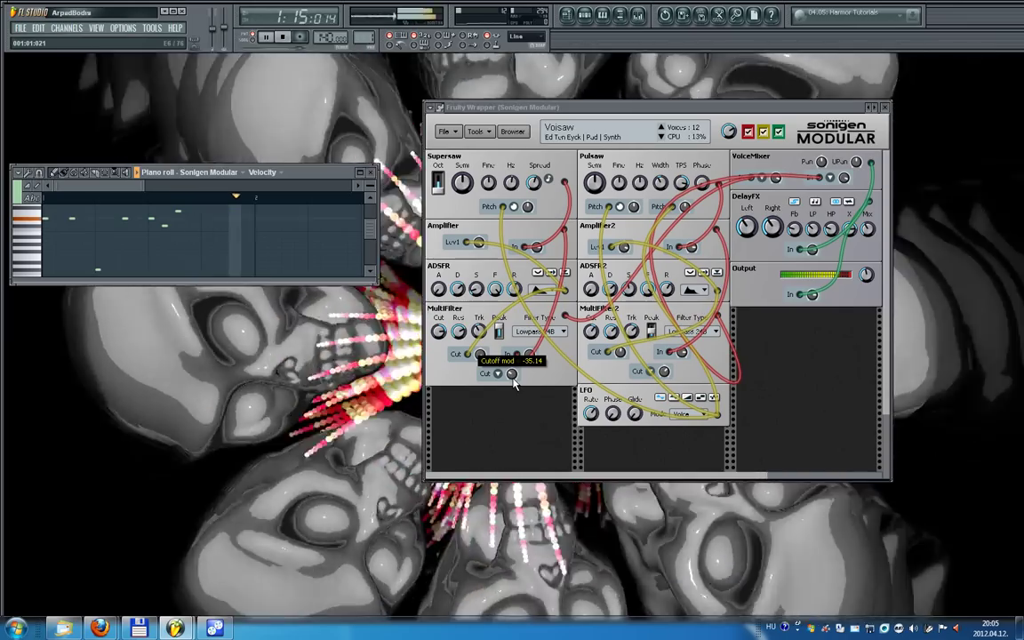
- Adjust the MultiFilter's second cutoff modulation amount and increase the ADSFR2 attack time
drag(512, 374, 512, 374)
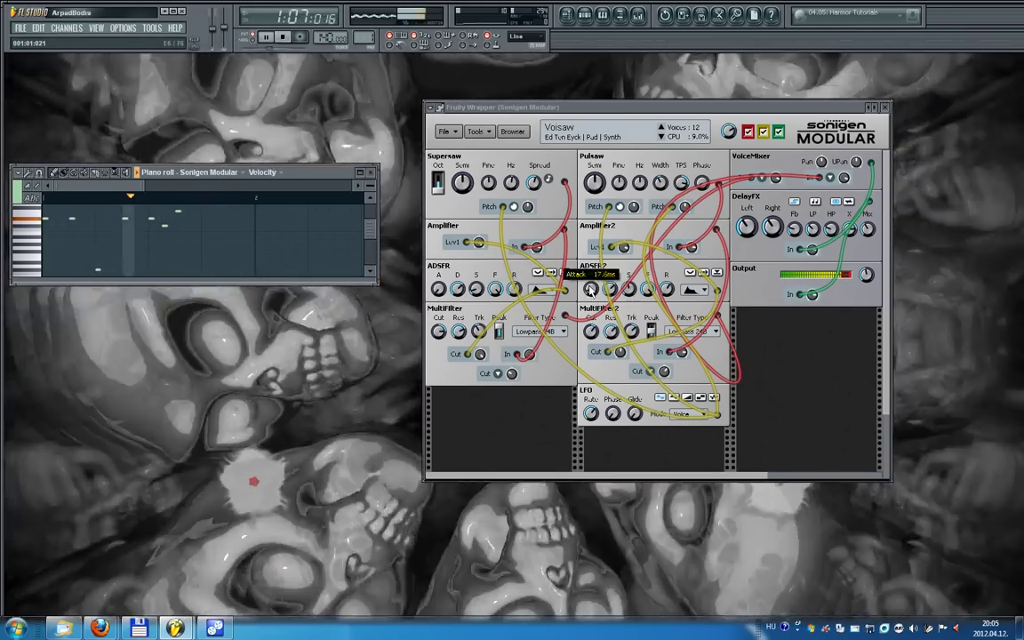
scroll(591, 289, up, 5)
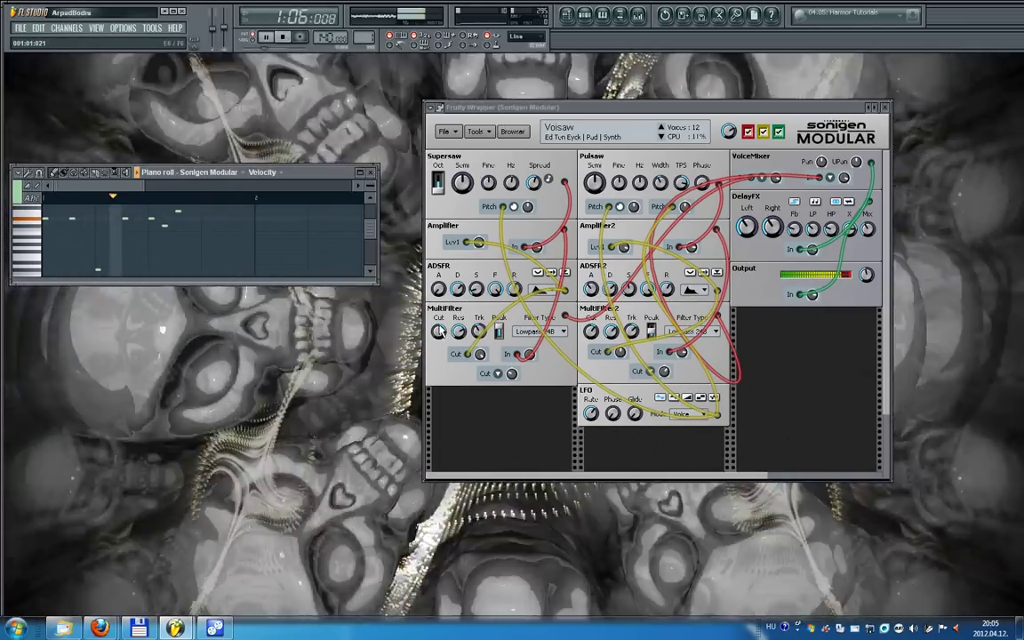
- Adjust the MultiFilter cutoff frequency and lengthen the ADSFR2 attack well beyond 262 ms
mouse_move(438, 331)
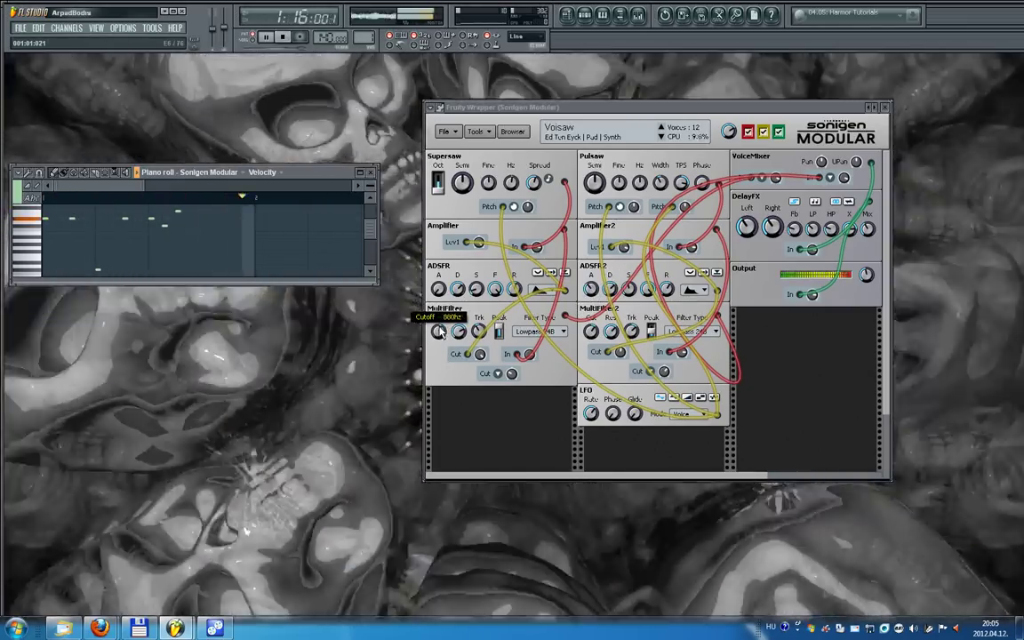
scroll(439, 332, up, 2)
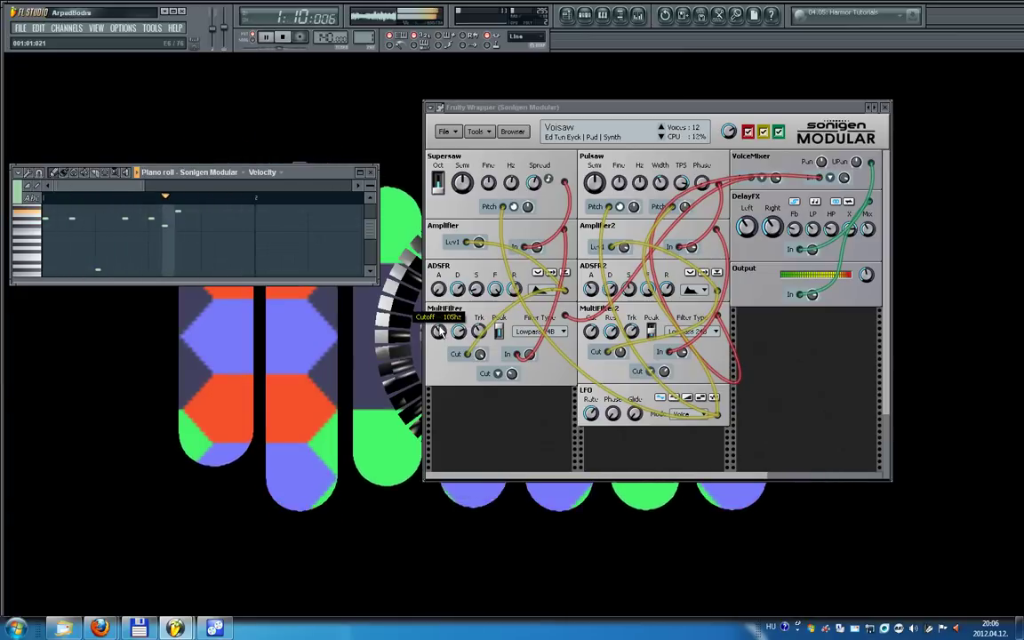
scroll(439, 332, up, 2)
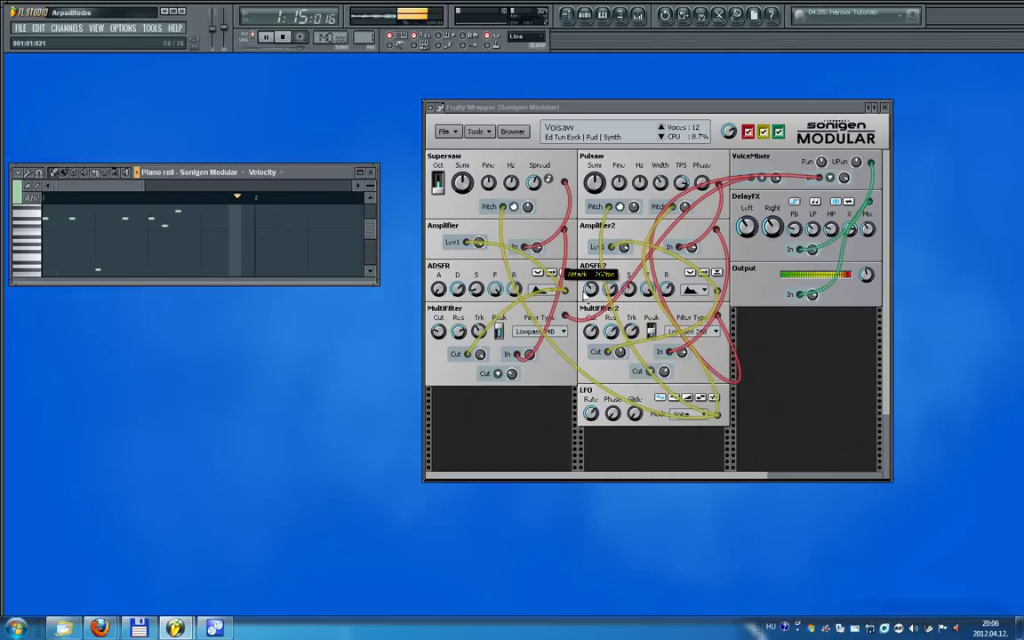
scroll(587, 297, up, 10)
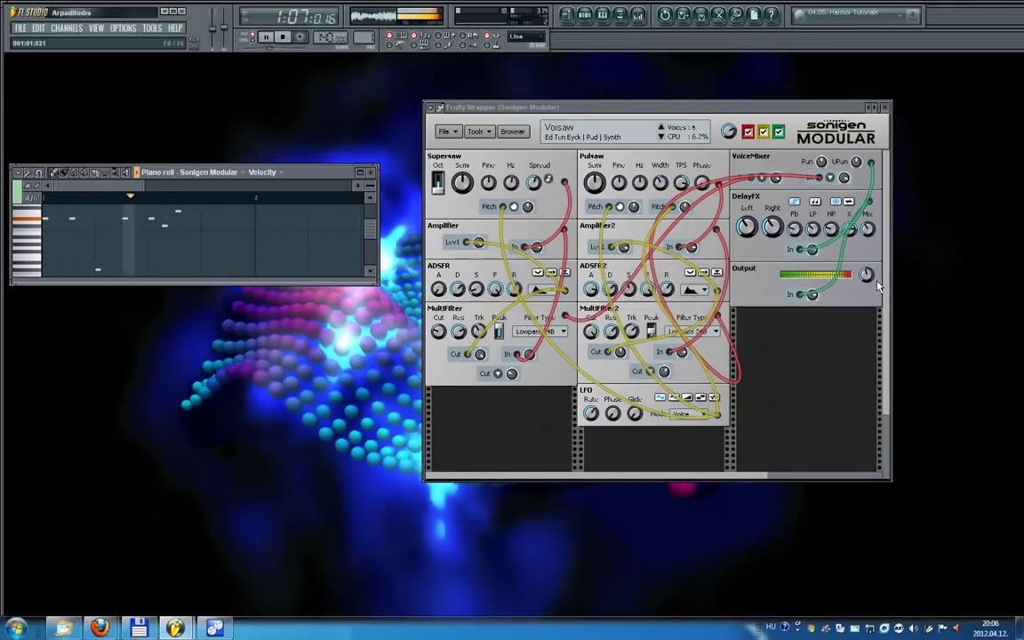
- Raise the ADSFR envelope's decay above 19.8 ms, change its fade, and tweak the Amplifier2 level modulation
mouse_move(869, 278)
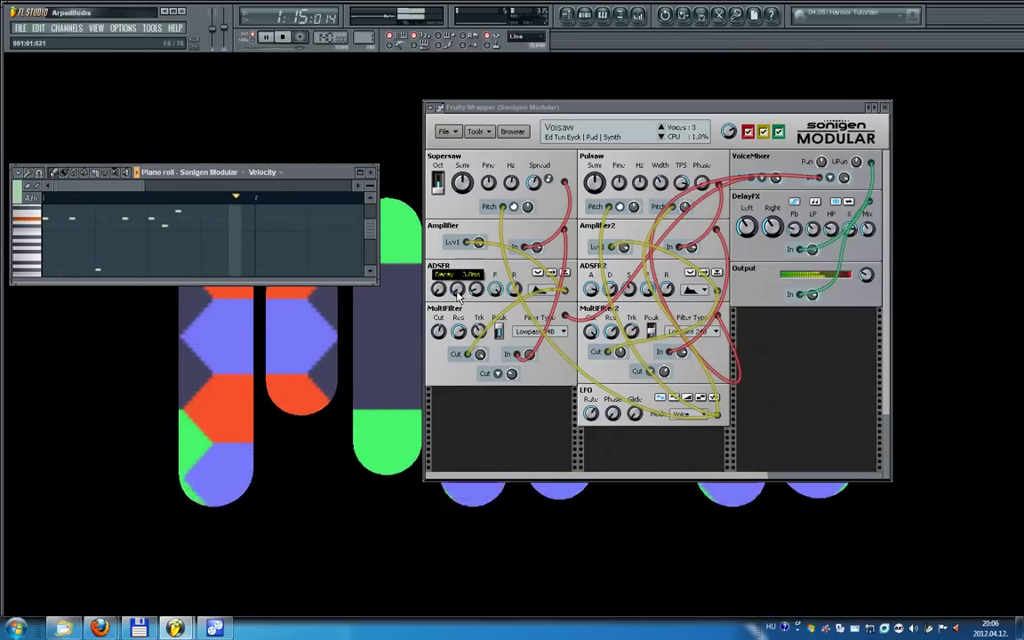
scroll(458, 298, up, 3)
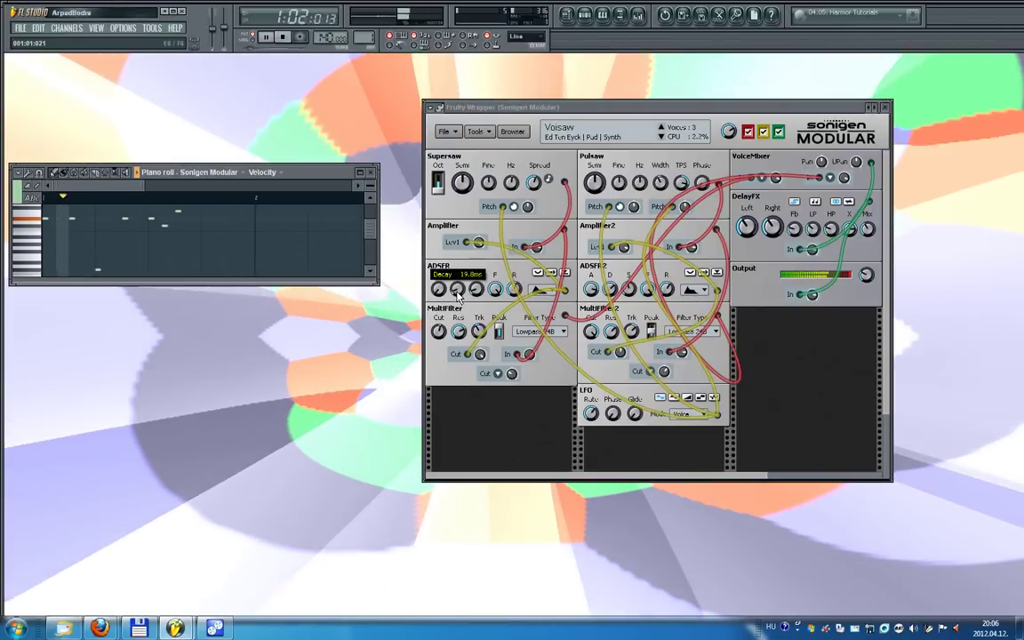
scroll(458, 298, up, 3)
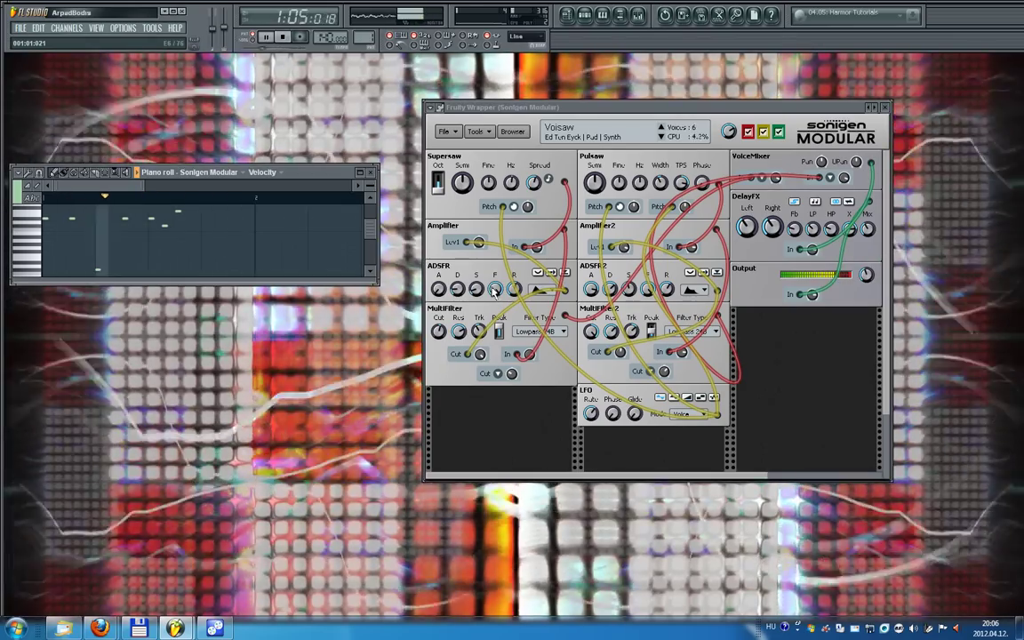
drag(494, 292, 480, 253)
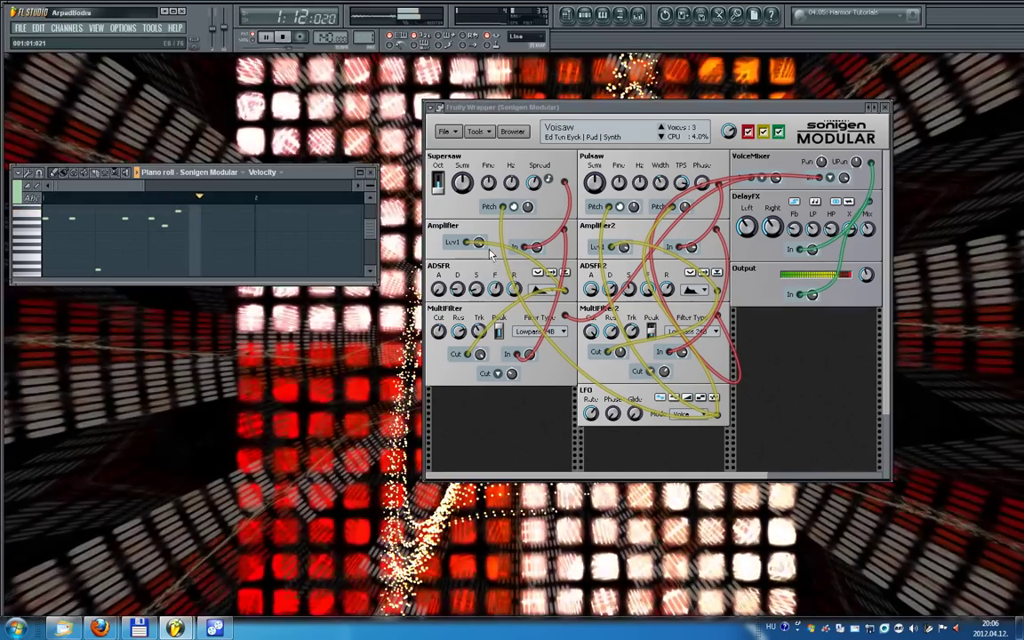
drag(620, 254, 626, 261)
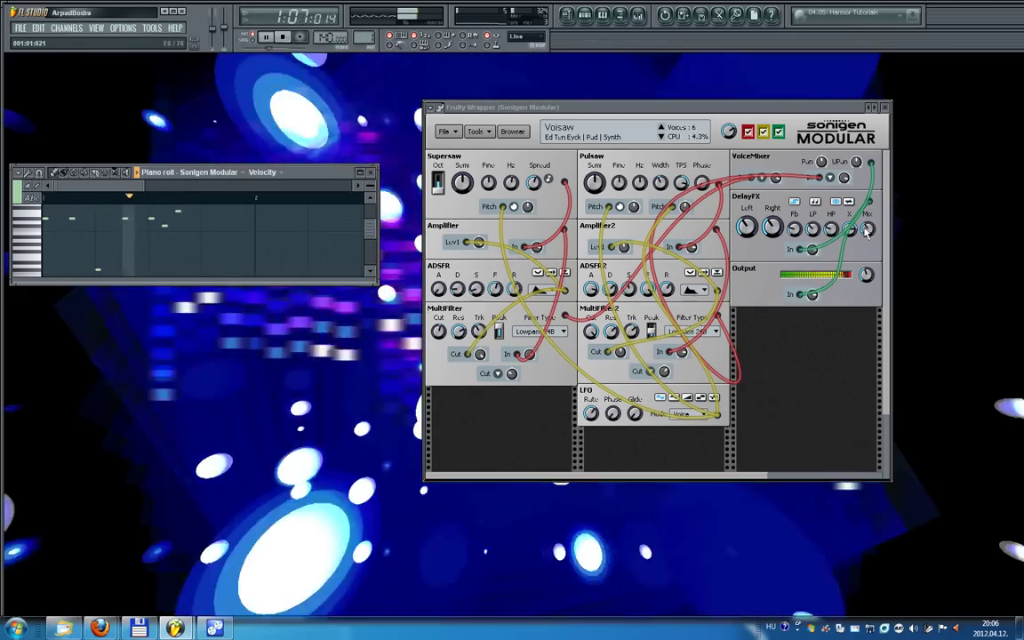
- Delete the DelayFX module from the Voisaw patch
right_click(754, 212)
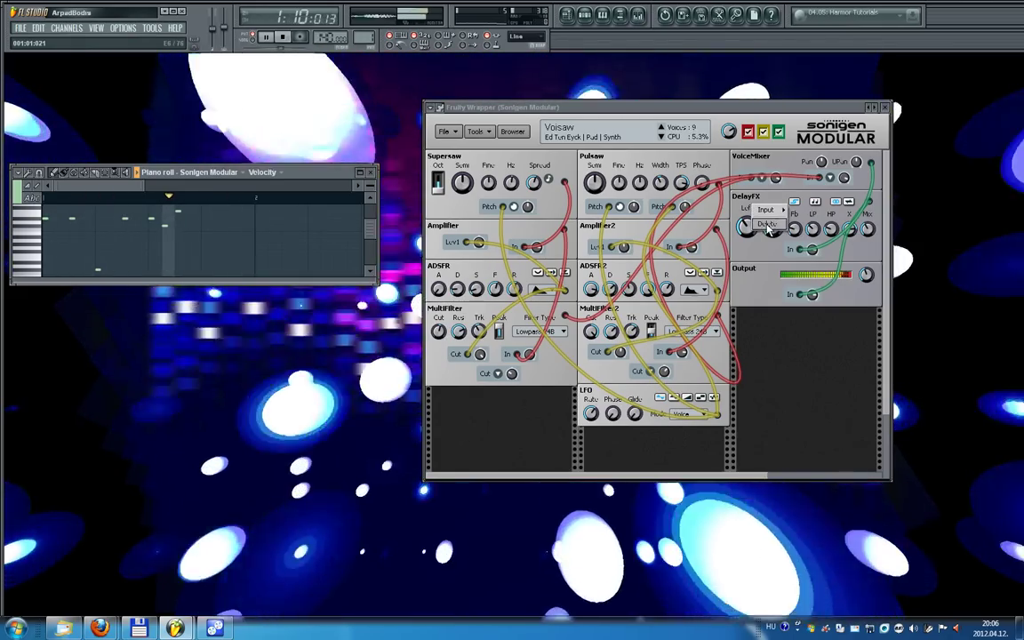
click(758, 222)
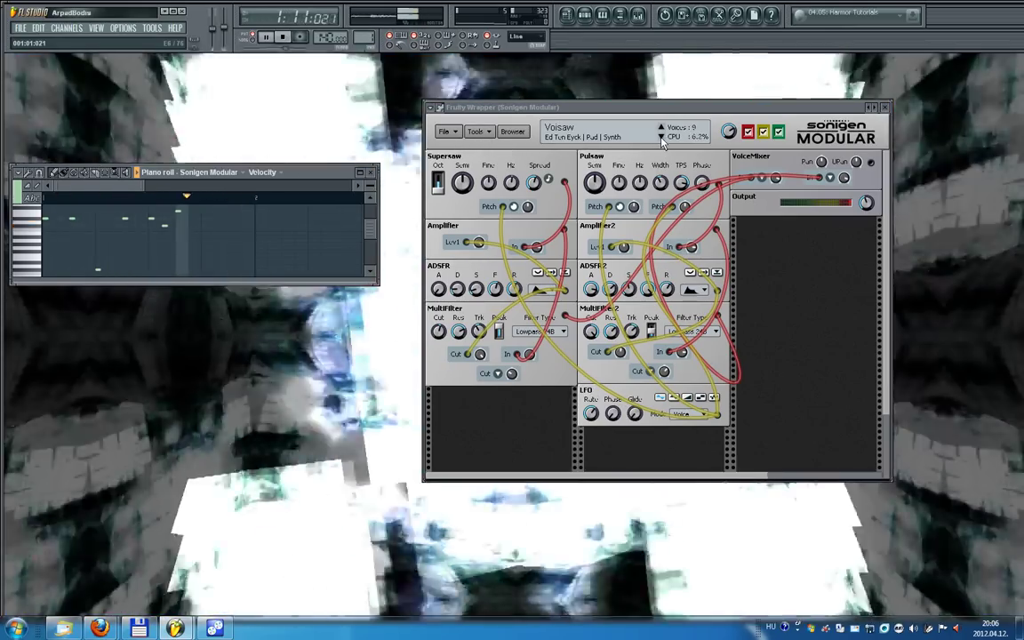
- Load the next preset, Warehouse, and lower the Syncrosc oscillator's semitone tuning
click(661, 137)
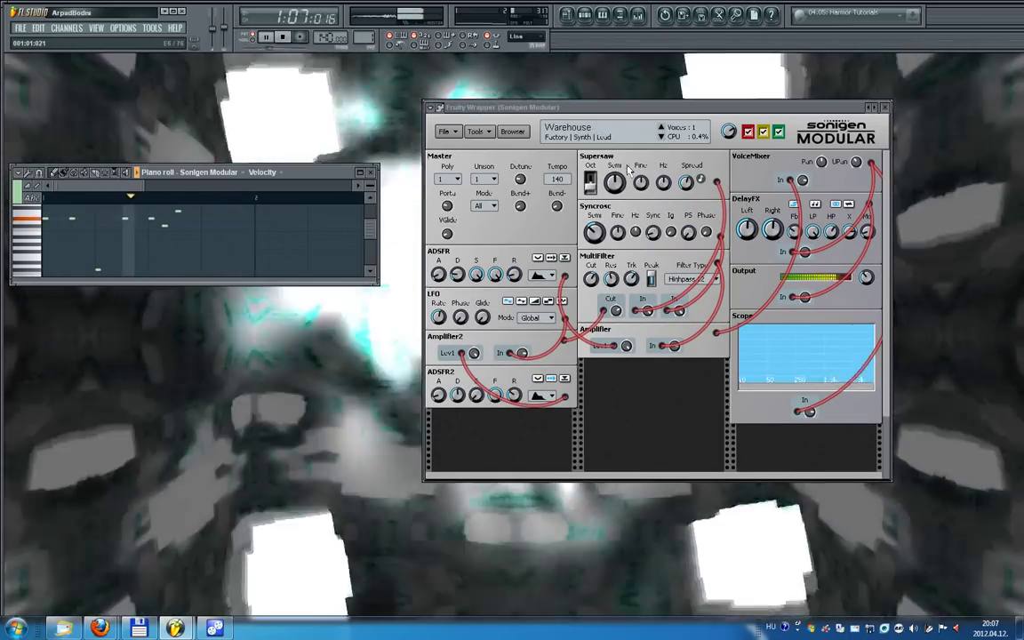
mouse_move(593, 233)
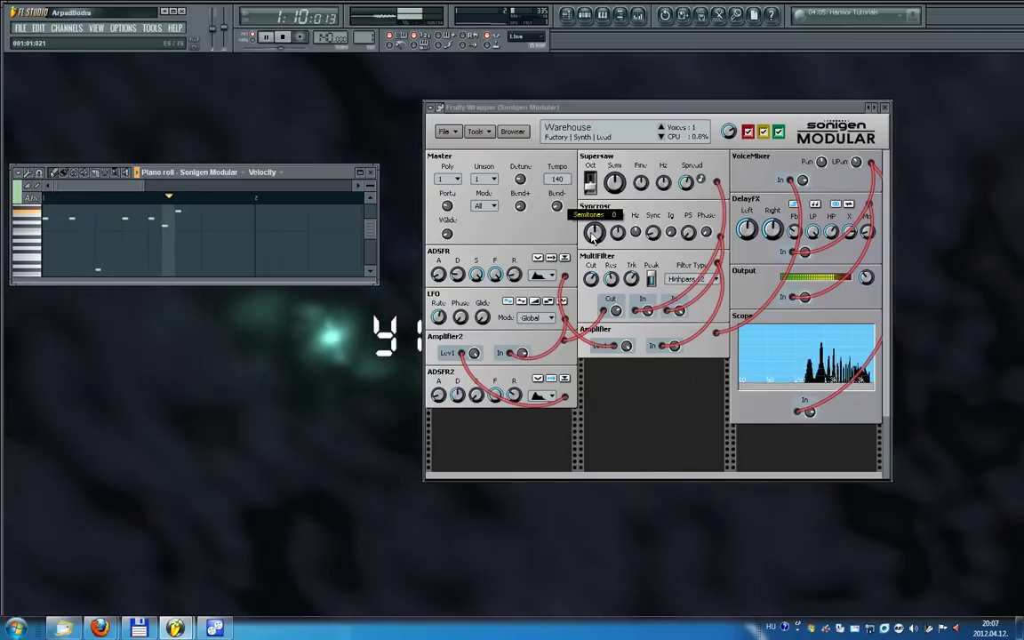
scroll(593, 233, down, 12)
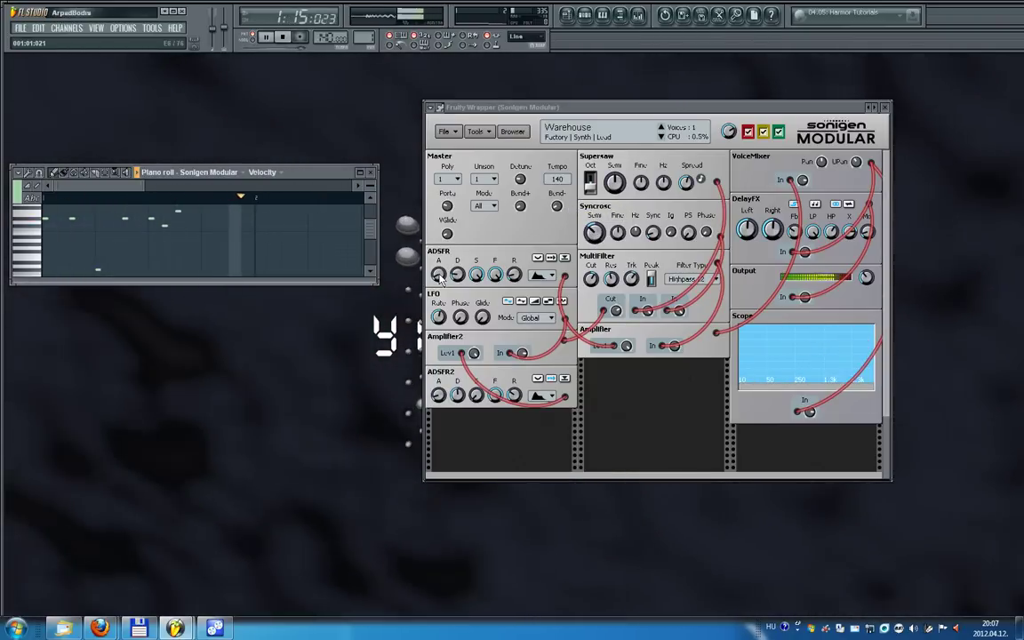
- Reduce the ADSFR envelope's attack time and set the MultiFilter cutoff to 9956 Hz
mouse_move(439, 276)
scroll(438, 276, down, 3)
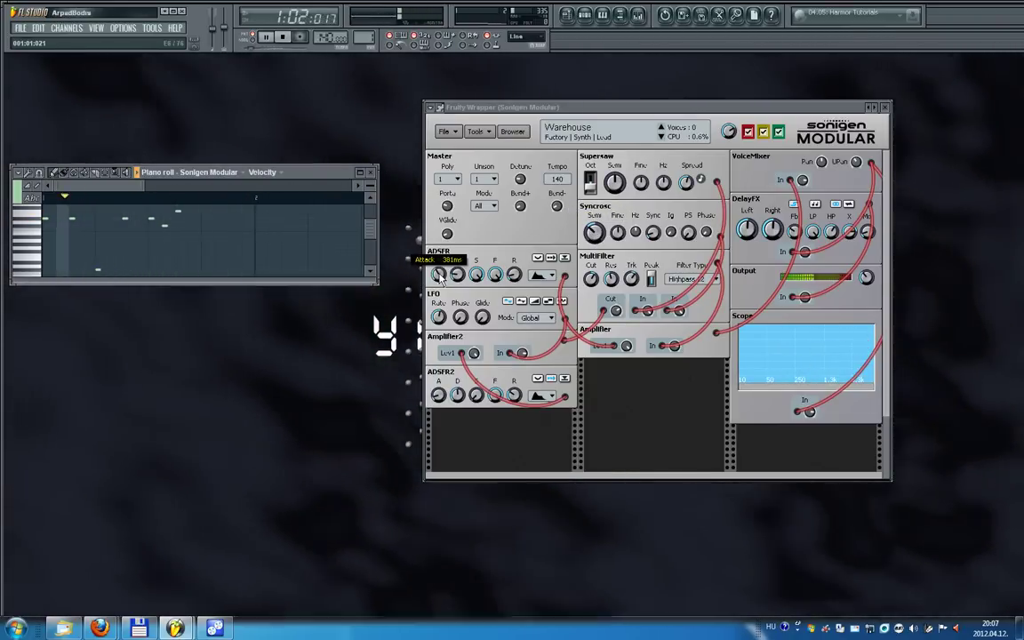
scroll(438, 275, down, 2)
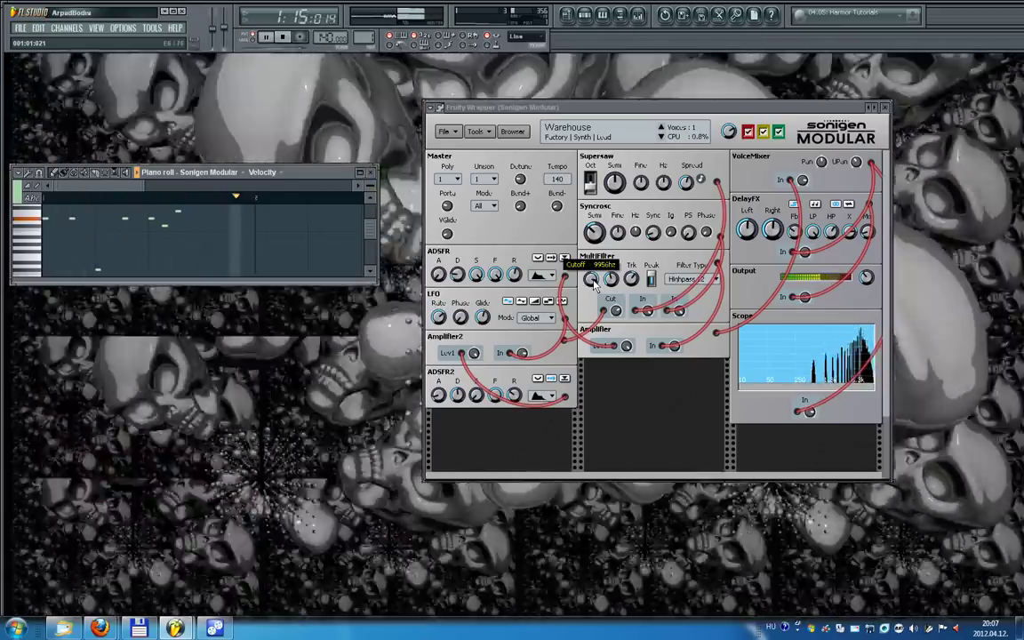
scroll(594, 282, down, 5)
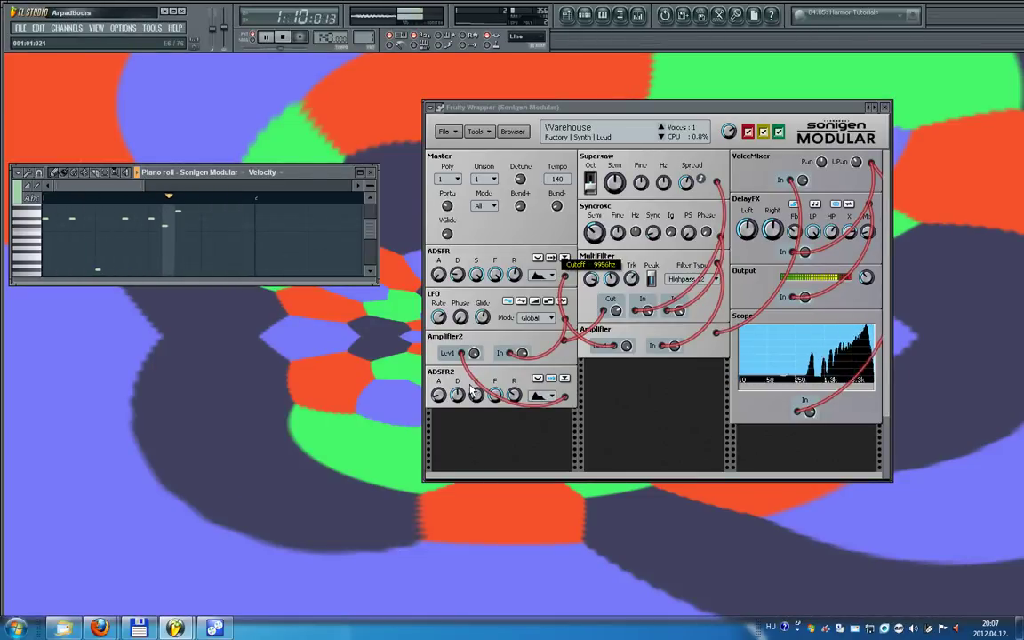
- Pull the patch cable between ADSFR2 and Amplifier2 down, clear of the ADSFR2 envelope knobs
mouse_move(440, 395)
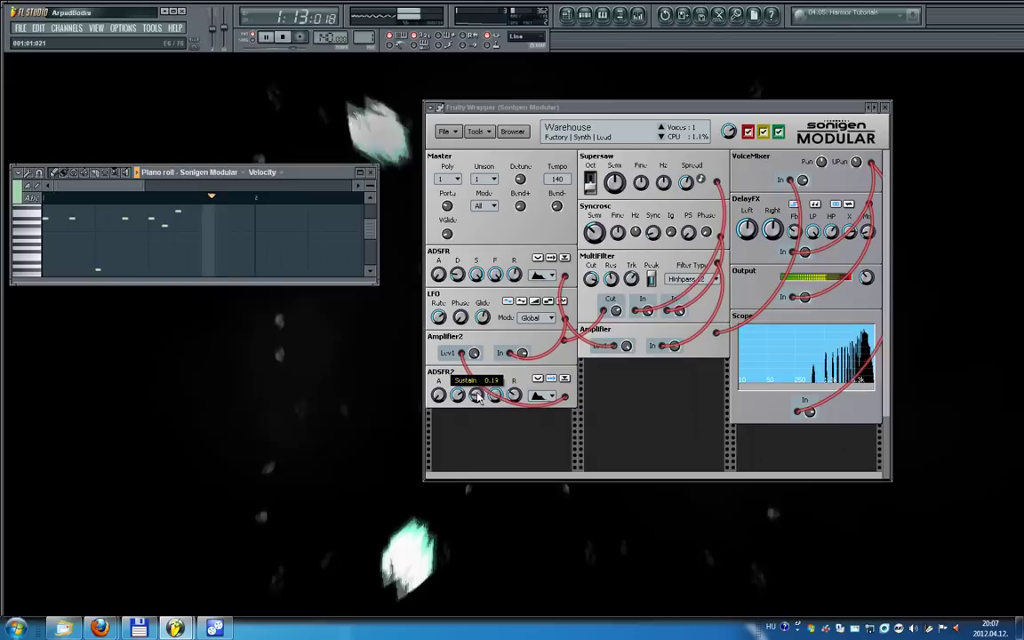
drag(477, 398, 491, 469)
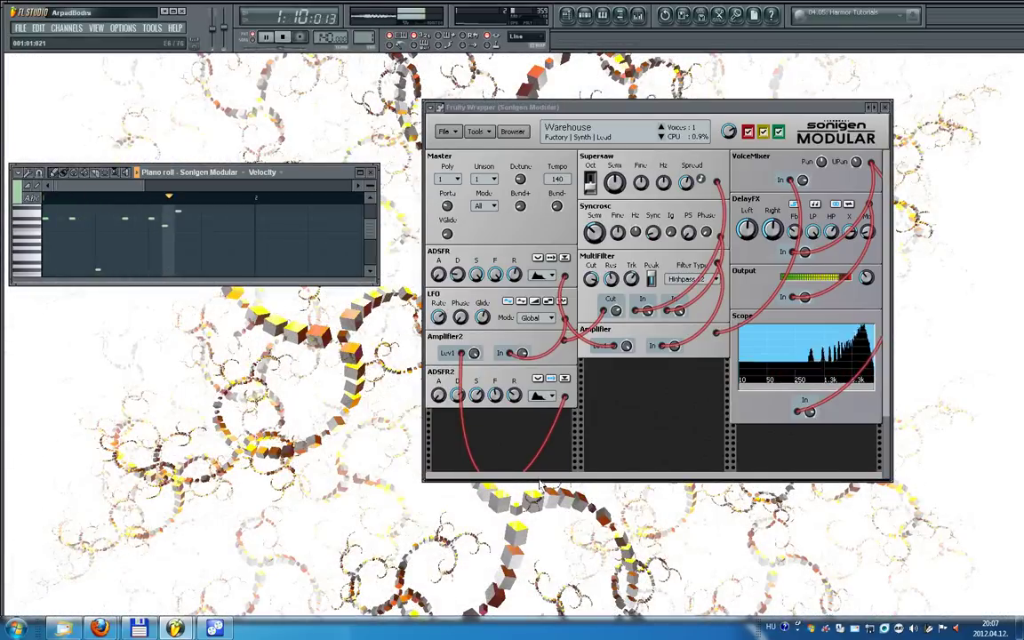
- Choose the envelope curve shape for ADSFR2 and for ADSFR
click(541, 397)
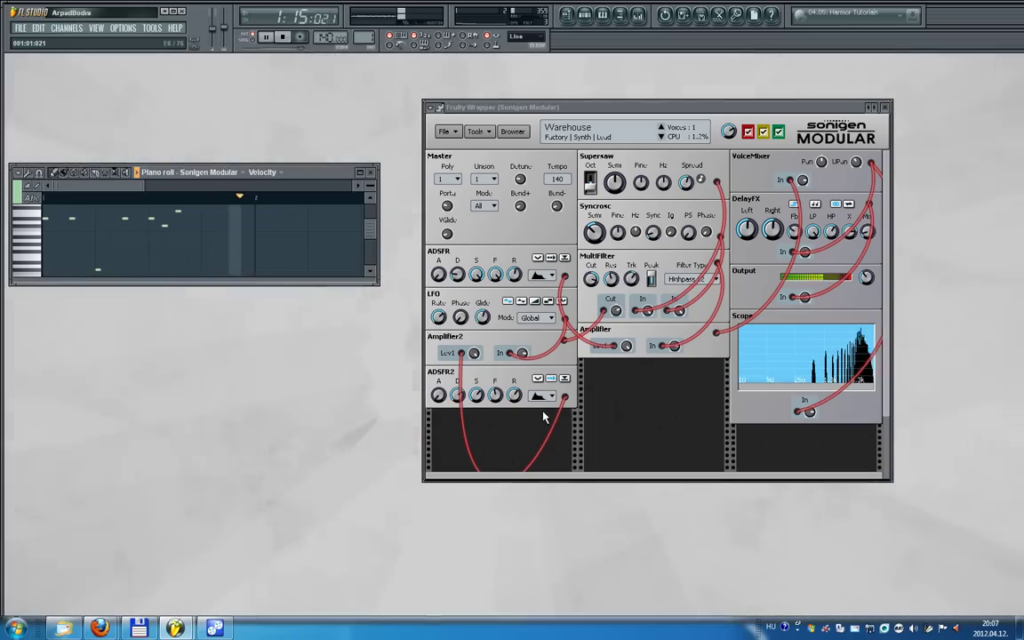
click(541, 411)
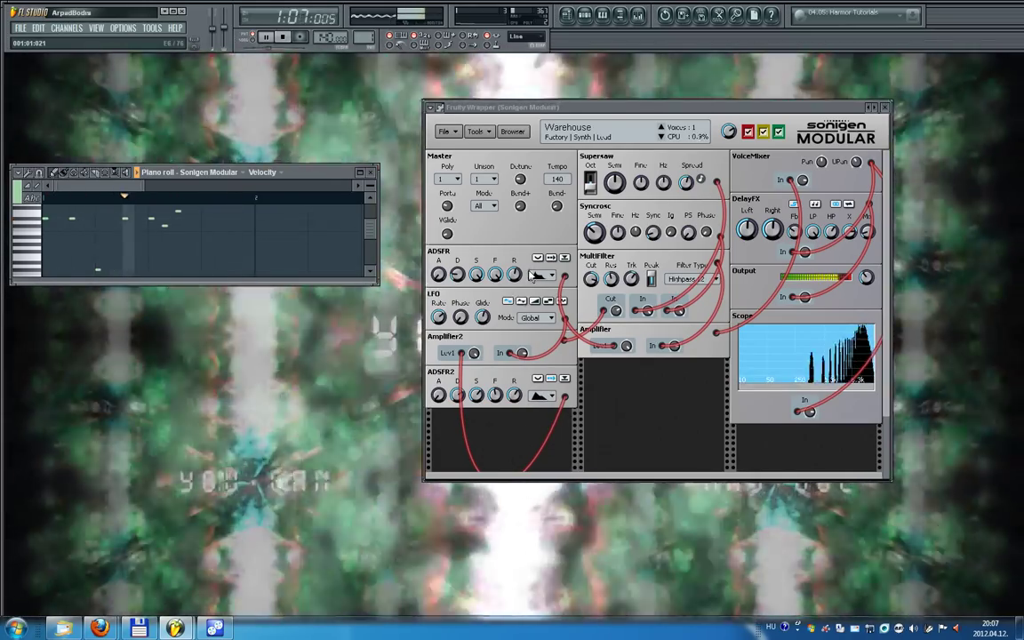
click(541, 275)
click(548, 313)
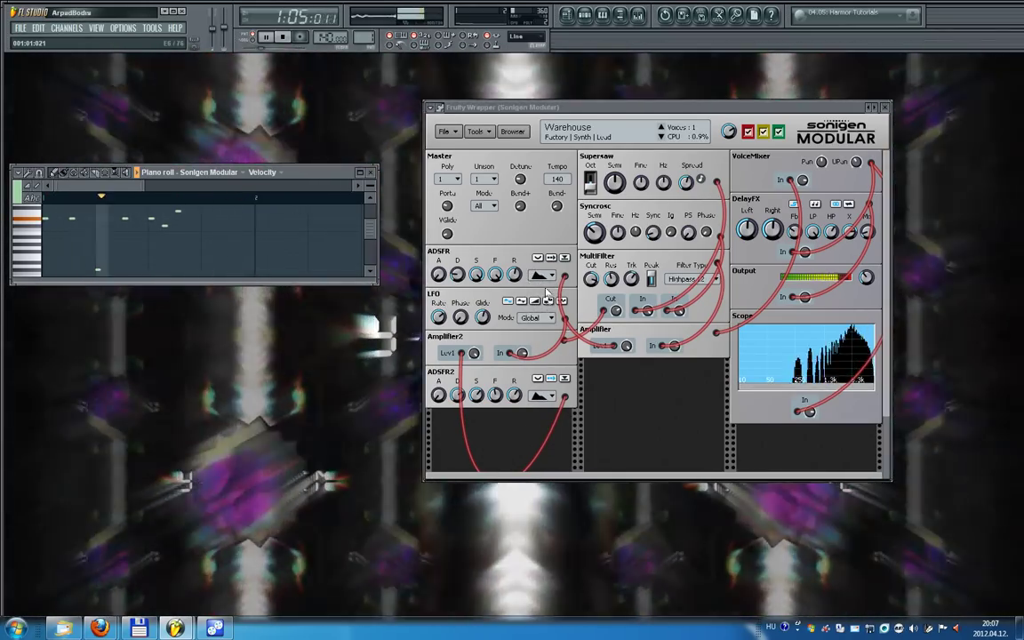
click(545, 297)
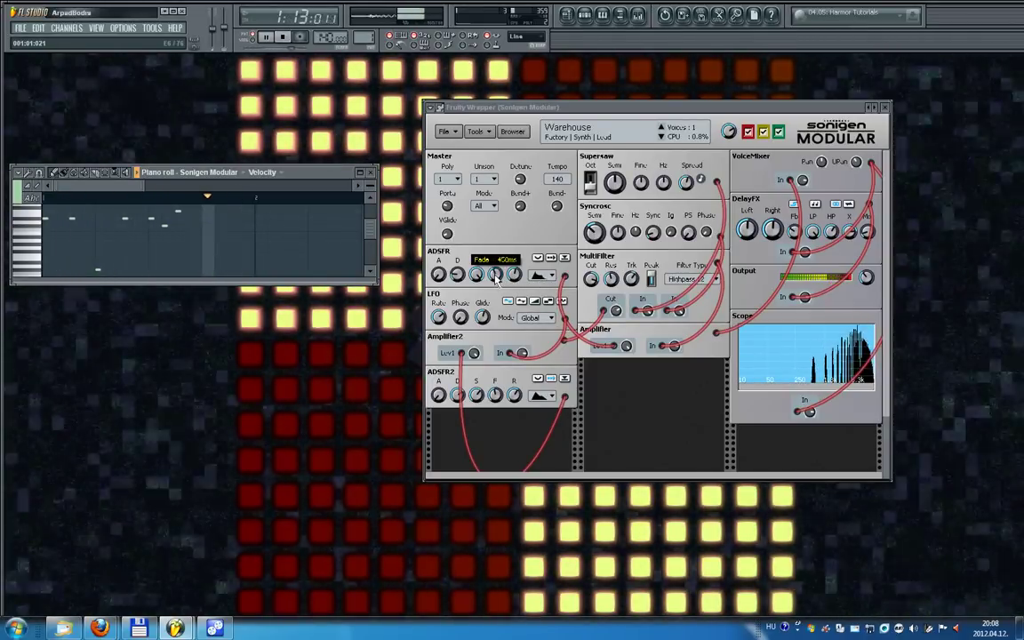
- Lower the ADSFR envelope's fade time and adjust the Master portamento amount
scroll(496, 276, down, 5)
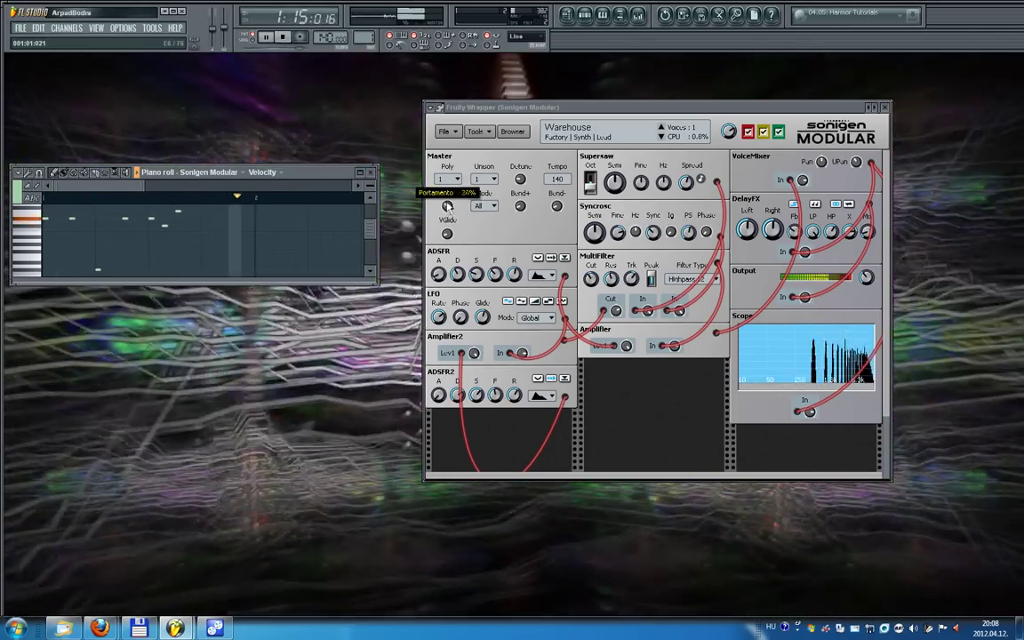
scroll(447, 206, up, 3)
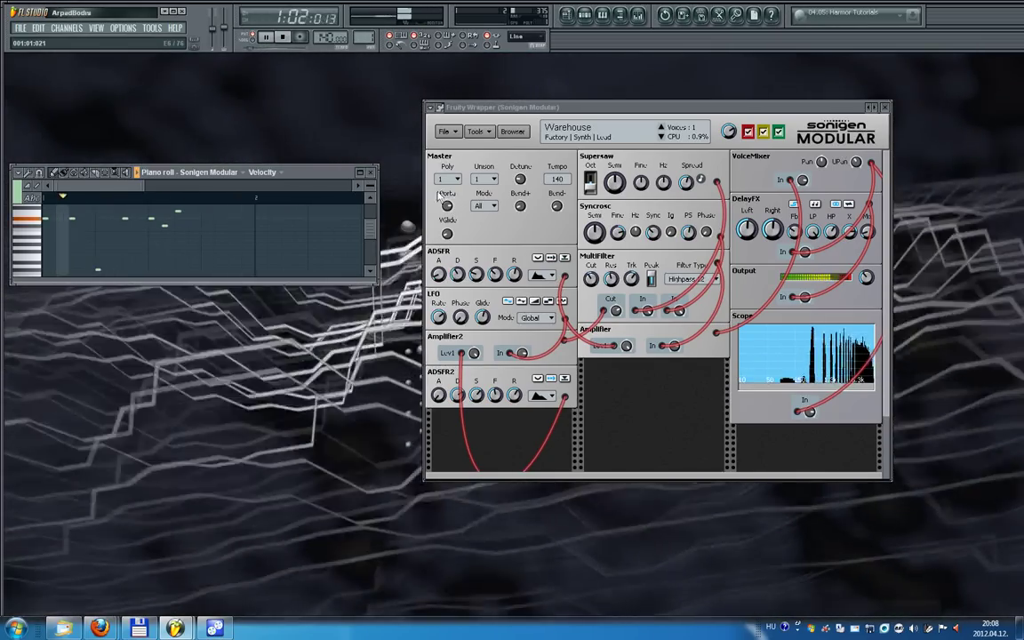
- Set the Master polyphony to 3 voices and the unison to 2
click(453, 181)
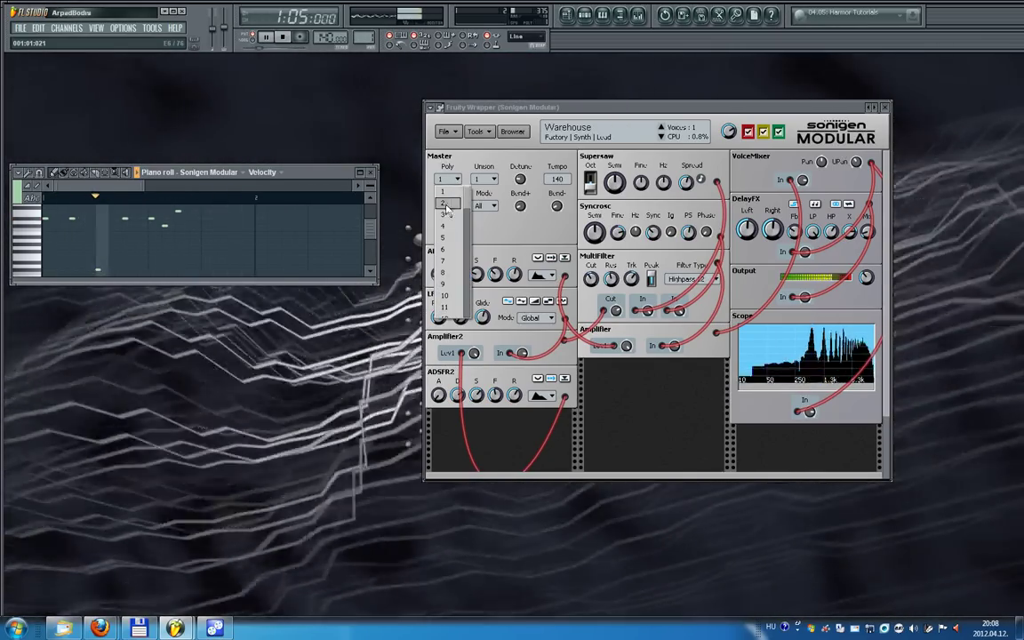
click(447, 217)
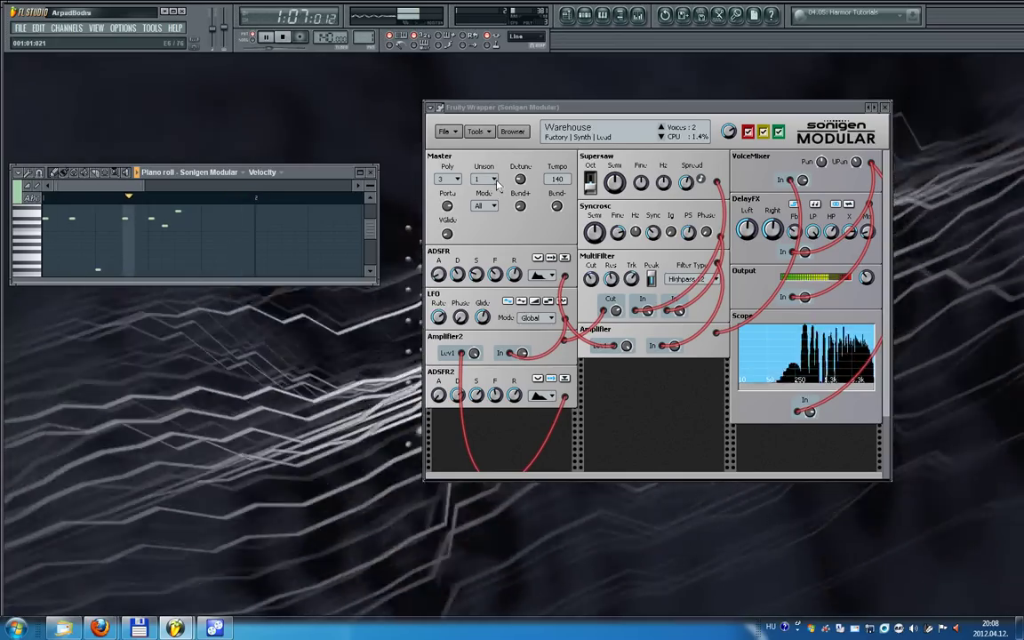
click(493, 204)
click(491, 206)
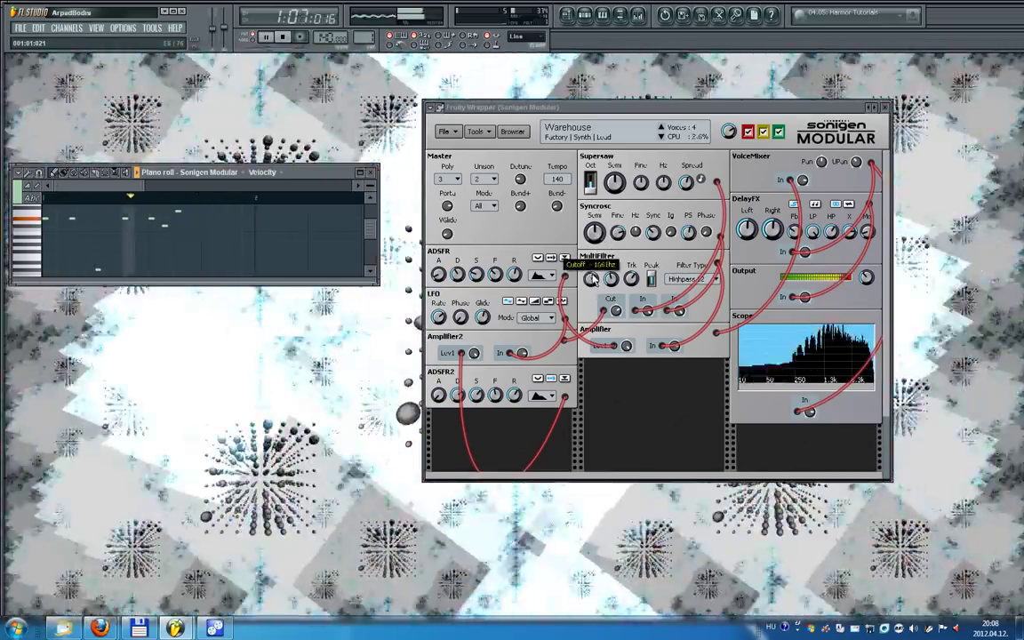
- Adjust the MultiFilter's cutoff and lower its resonance
scroll(591, 279, up, 2)
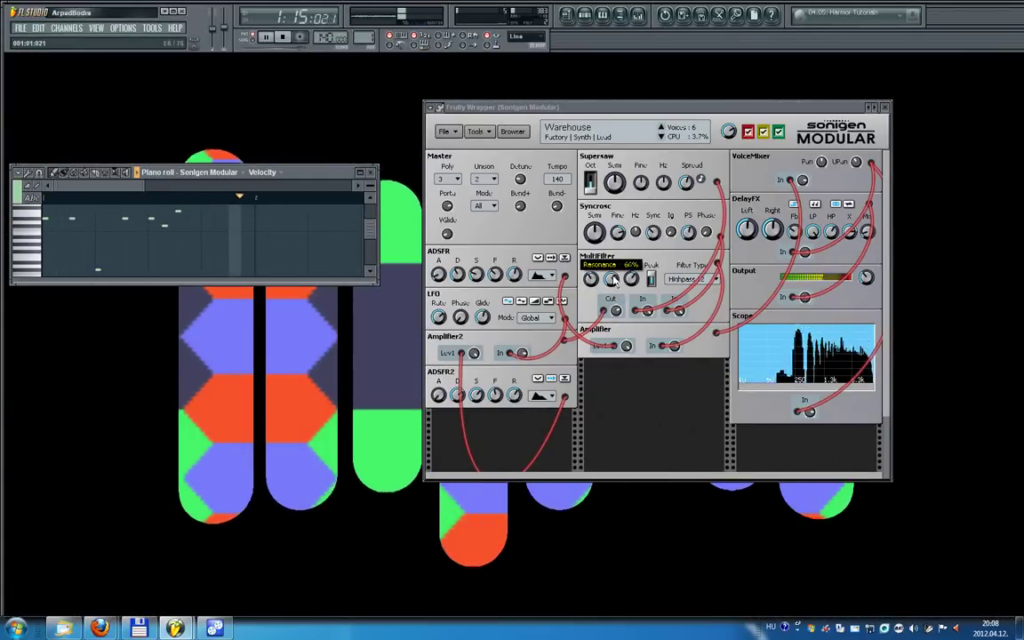
scroll(613, 281, down, 5)
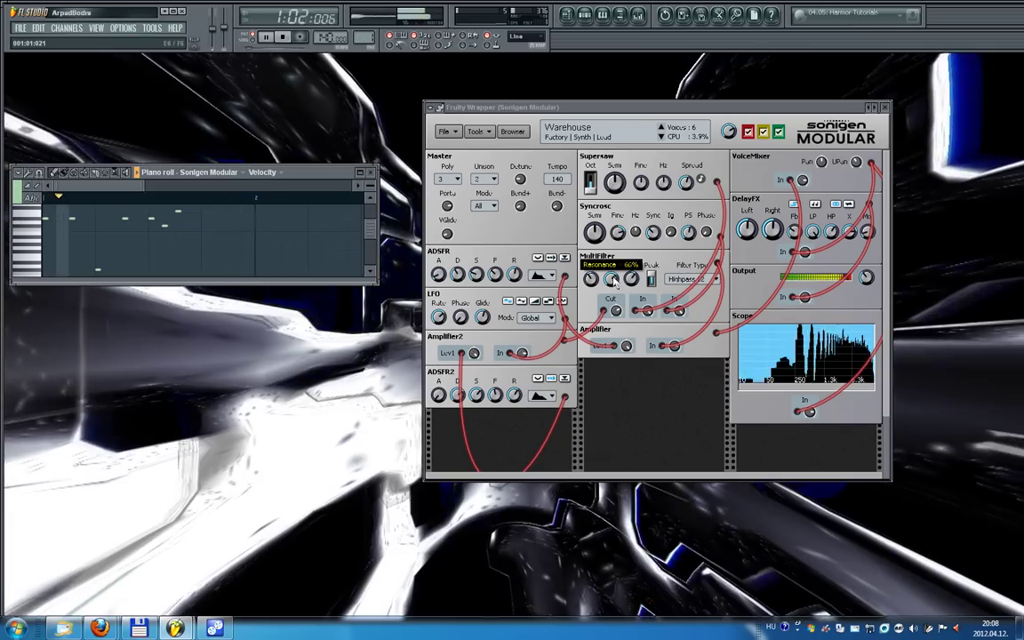
scroll(613, 281, down, 3)
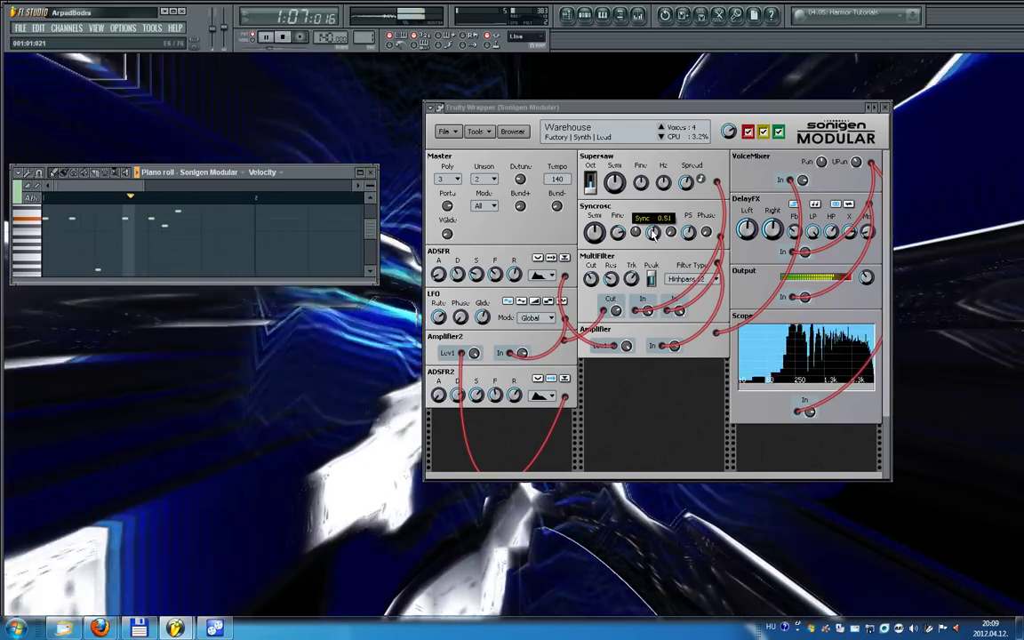
- Raise the Syncosc's sync amount and adjust the DelayFX settings
scroll(641, 182, up, 5)
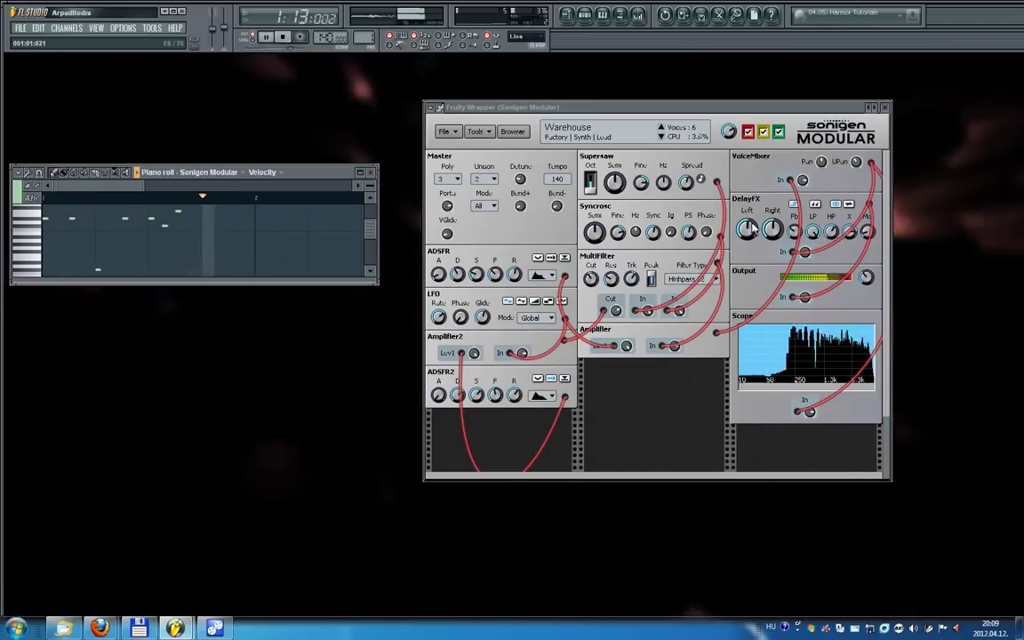
mouse_move(813, 230)
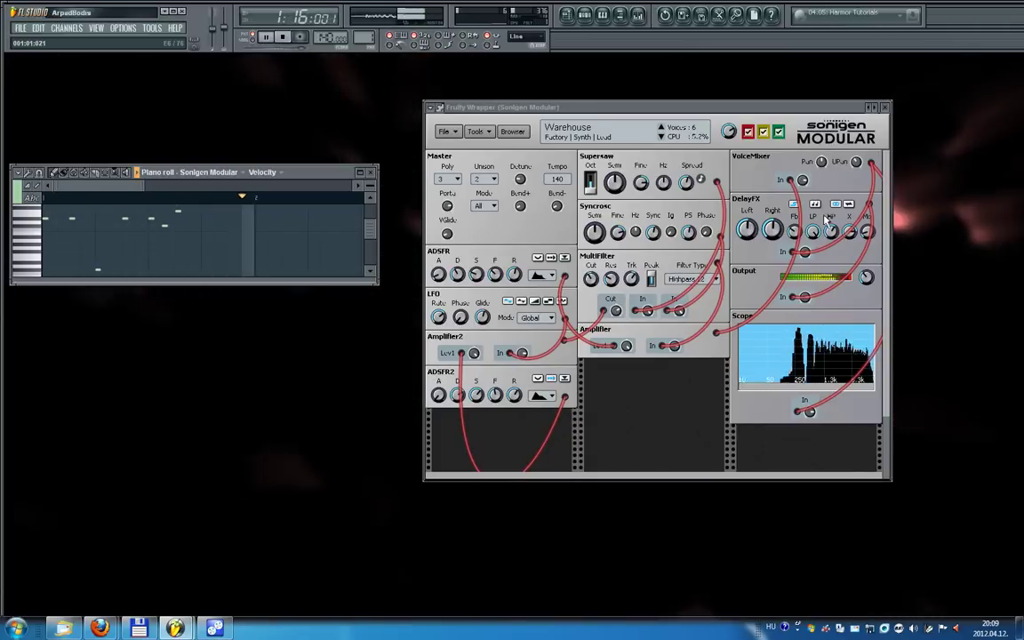
scroll(820, 231, down, 1)
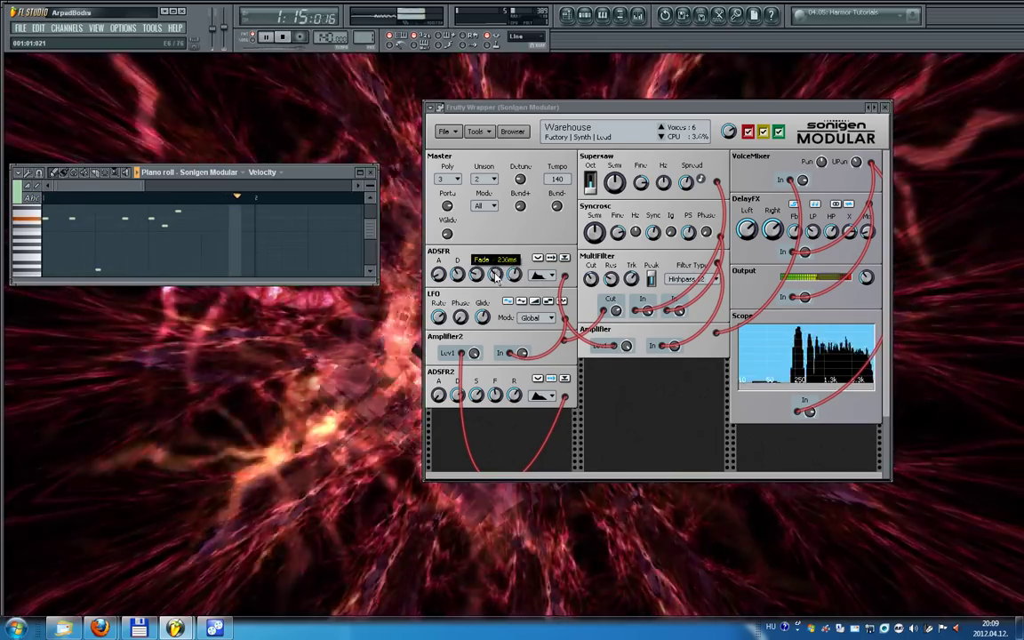
- Adjust the fade, sustain and decay of the ADSFR envelope
mouse_move(496, 278)
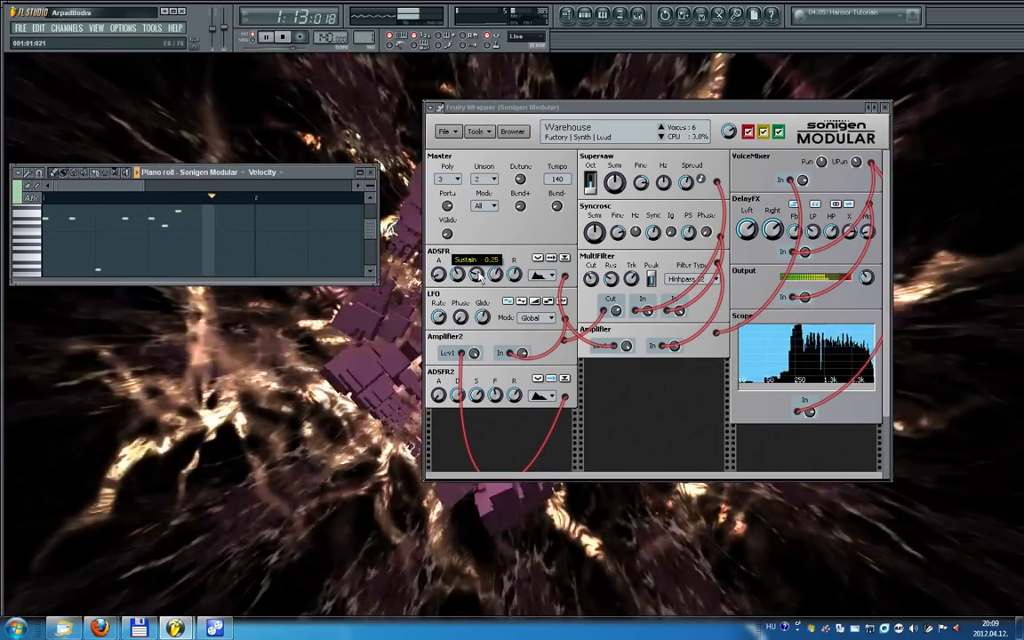
mouse_move(459, 276)
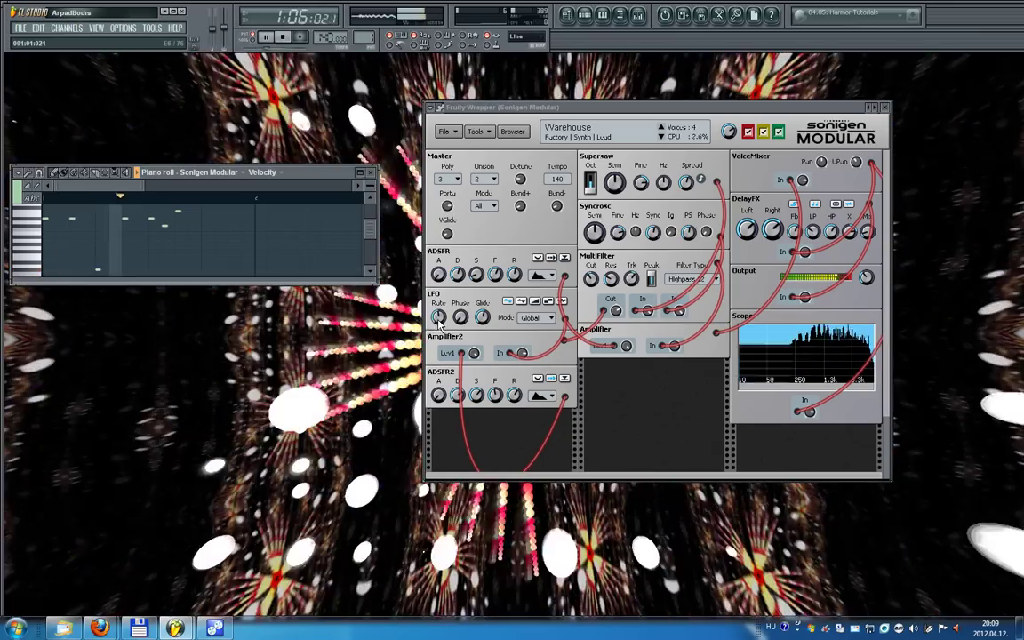
- Adjust the LFO's rate, phase and glide and switch its mode to BPM
mouse_move(438, 325)
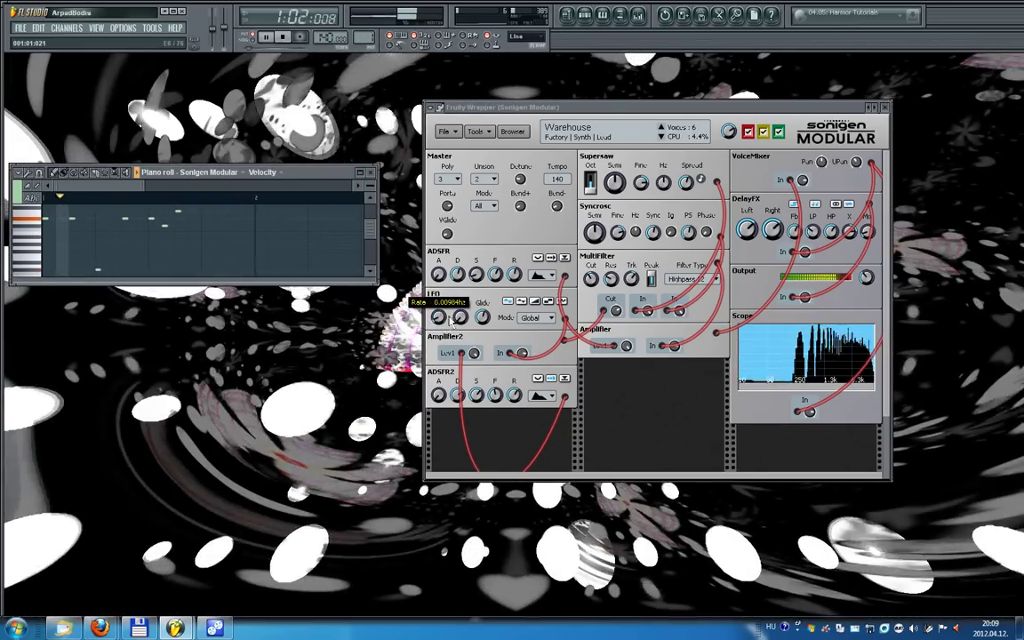
scroll(460, 318, up, 2)
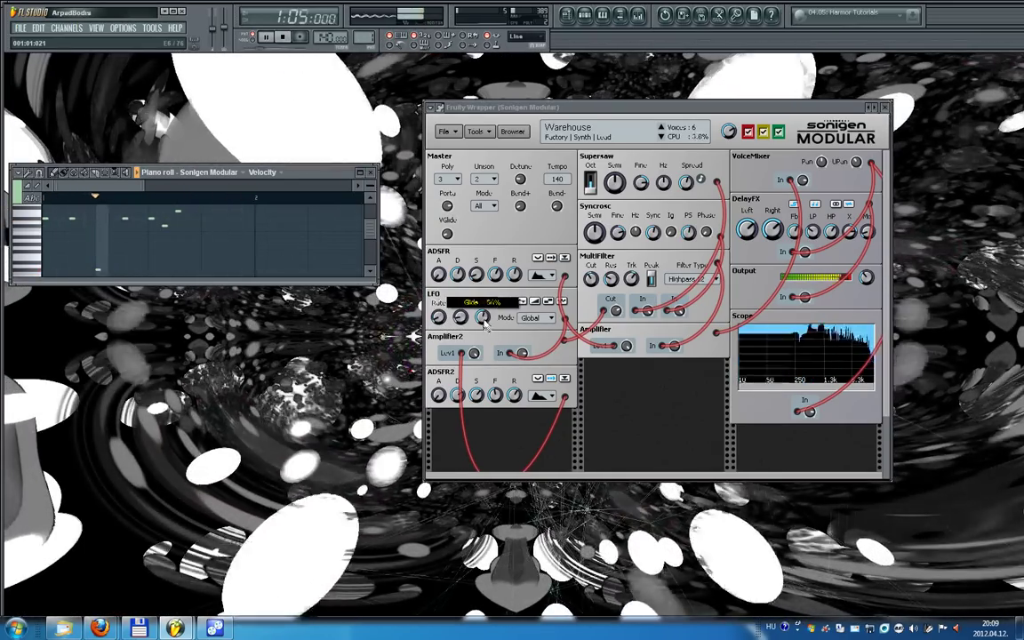
click(534, 322)
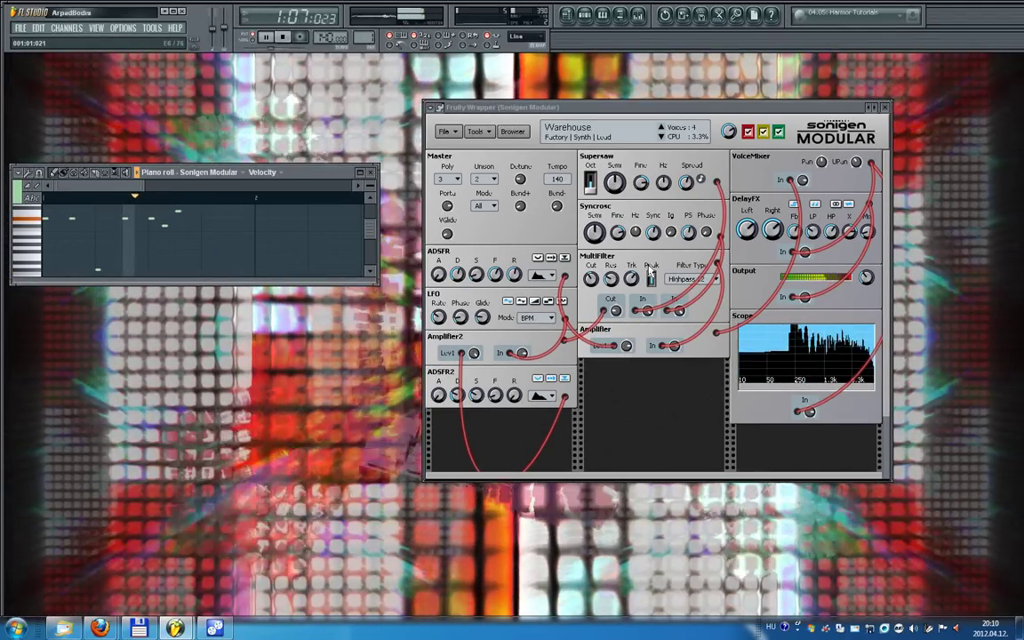
- Set the MultiFilter type to Lowpass 6B and raise its cutoff frequency
click(684, 281)
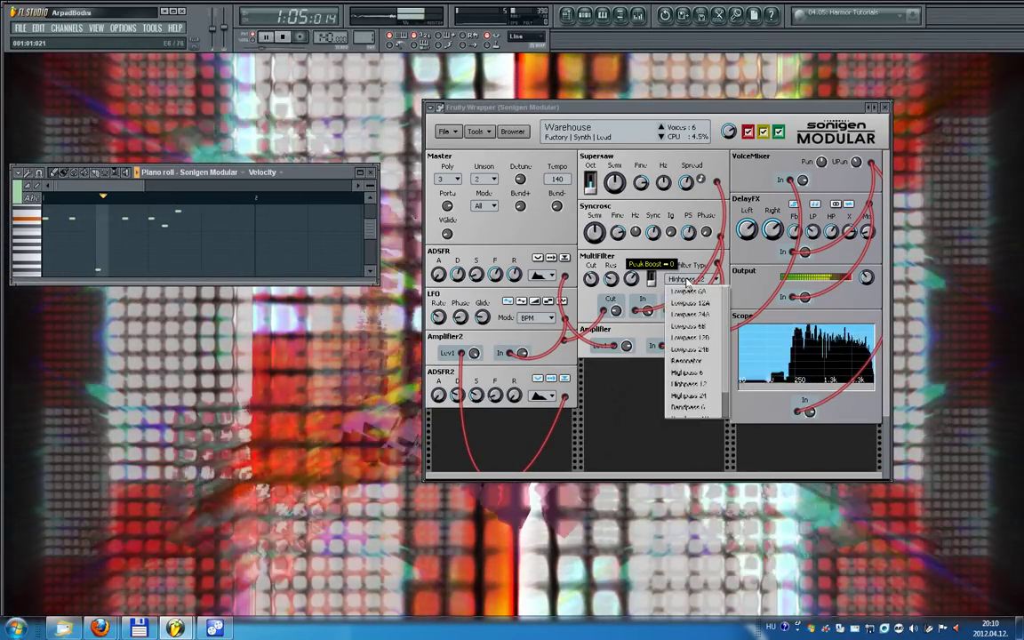
click(695, 326)
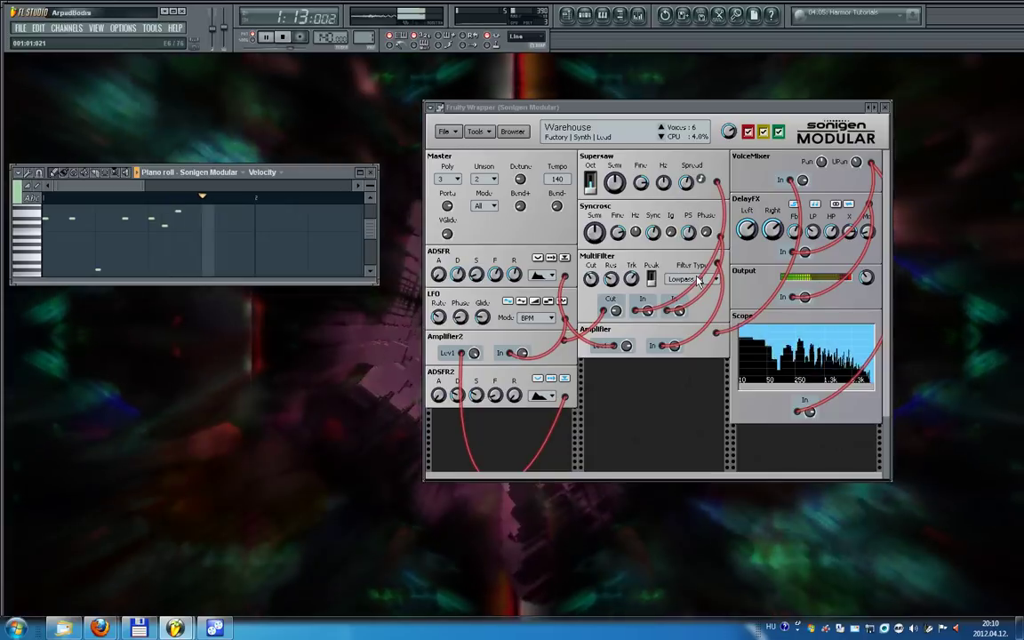
mouse_move(594, 281)
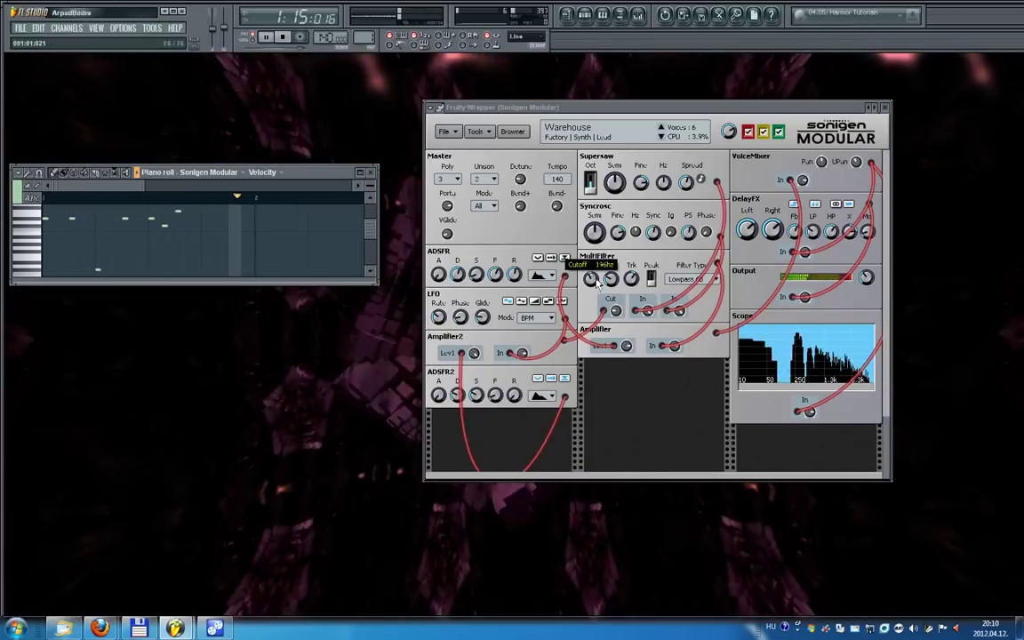
drag(594, 281, 595, 249)
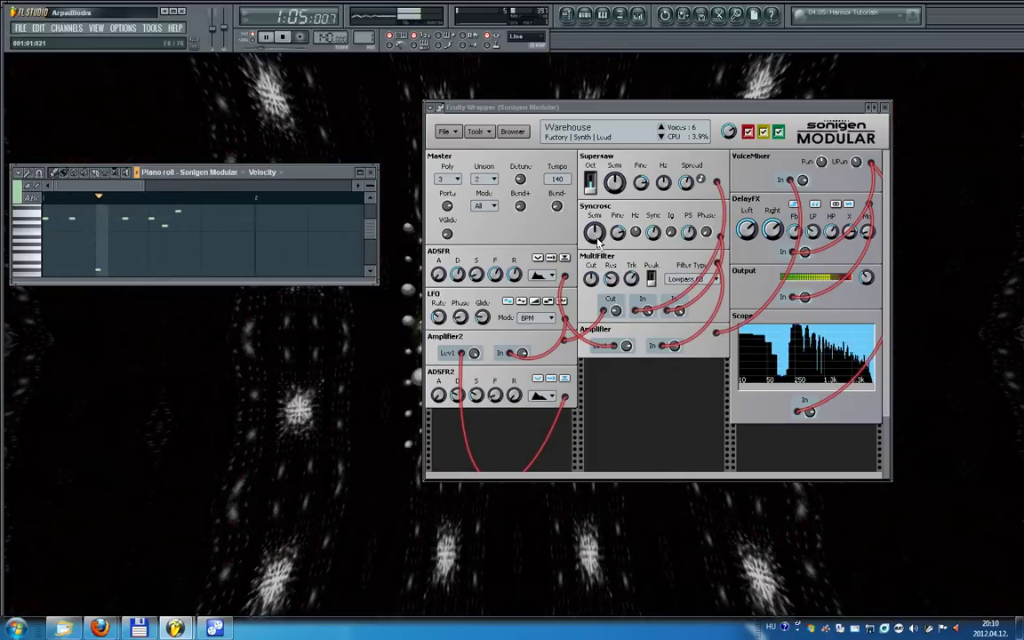
- Try the Syncosc at 12 semitones, return it to 0 and raise the Supersaw's semitones
mouse_move(597, 232)
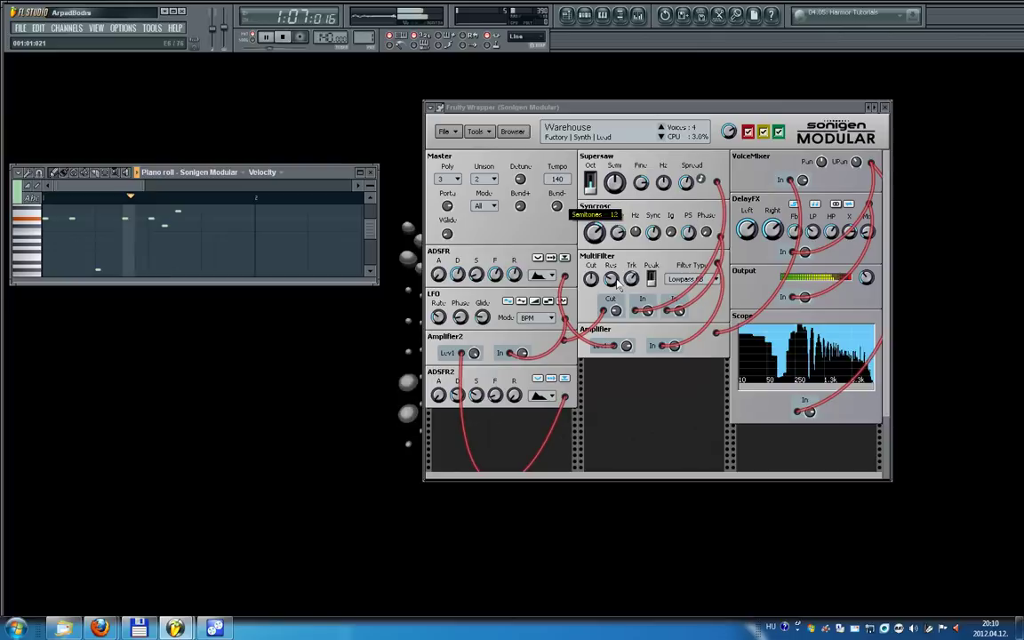
mouse_move(630, 280)
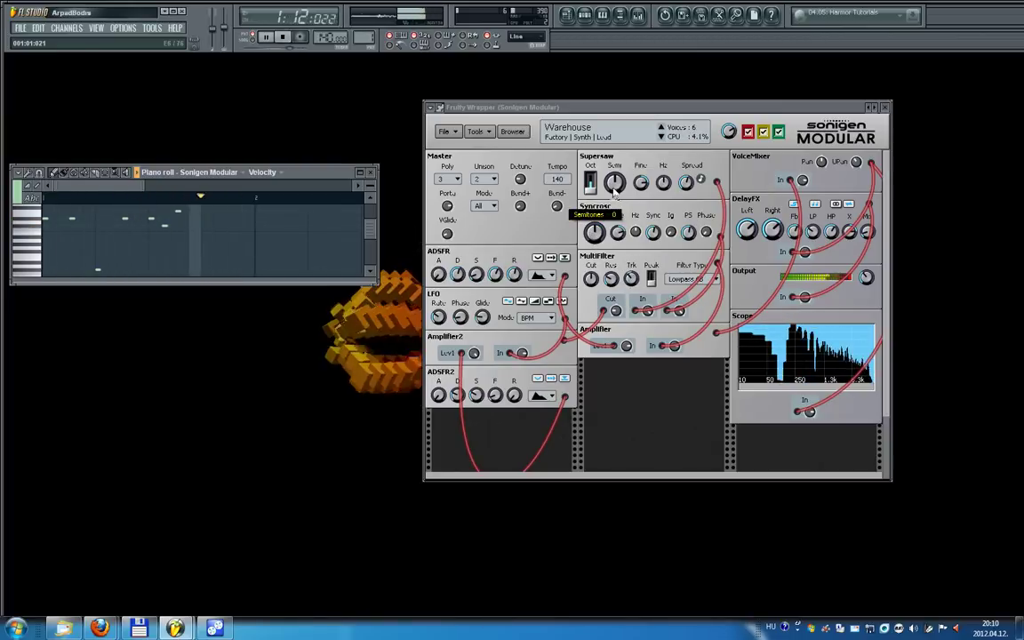
mouse_move(615, 181)
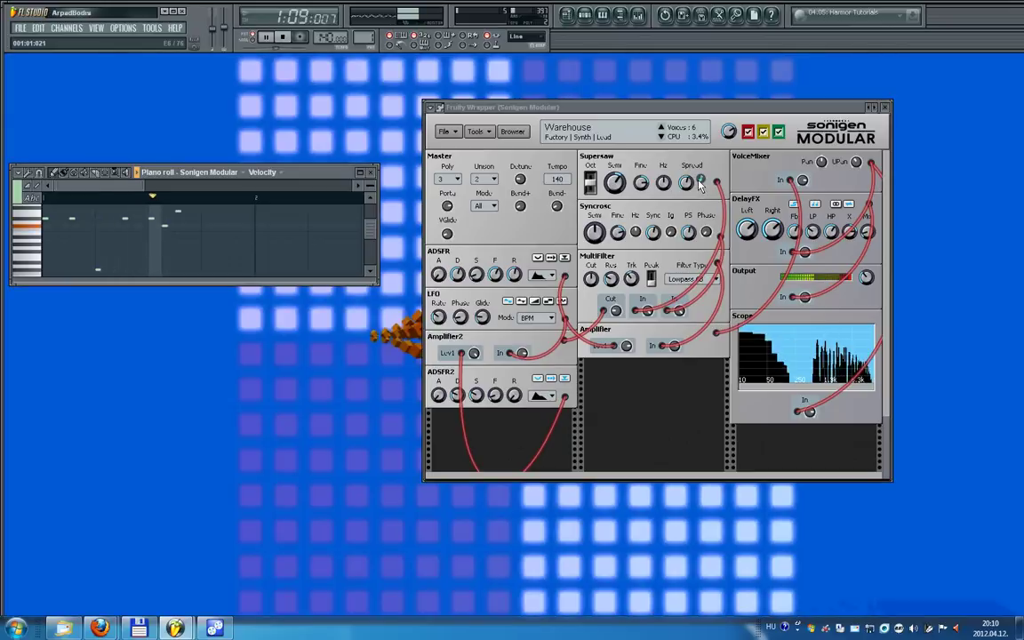
- Adjust the key tracking curve of the Supersaw's spread, including its C0 and G9 amounts
mouse_move(701, 181)
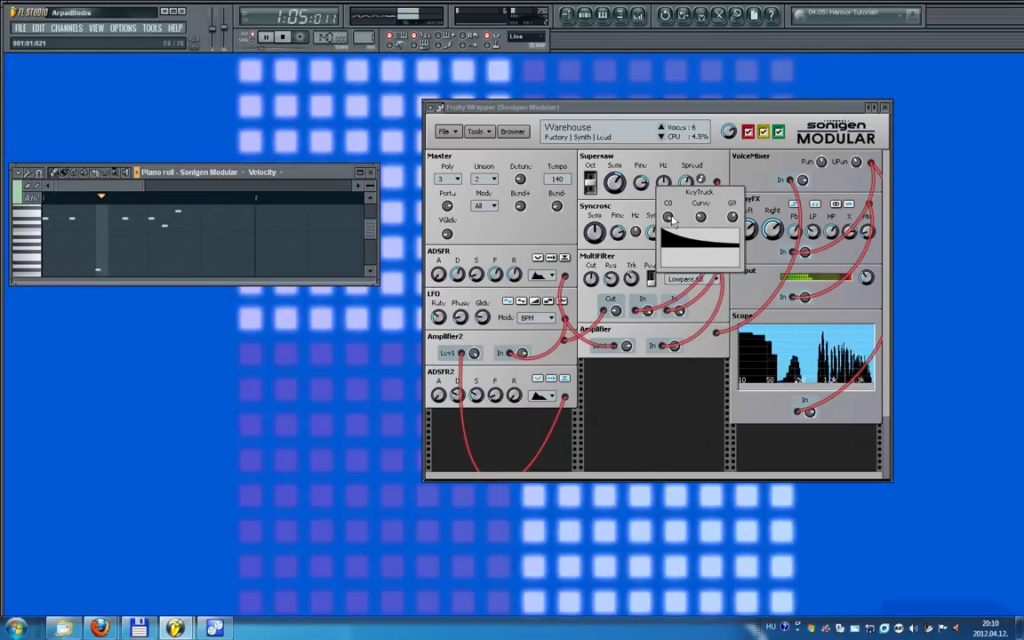
drag(671, 220, 732, 214)
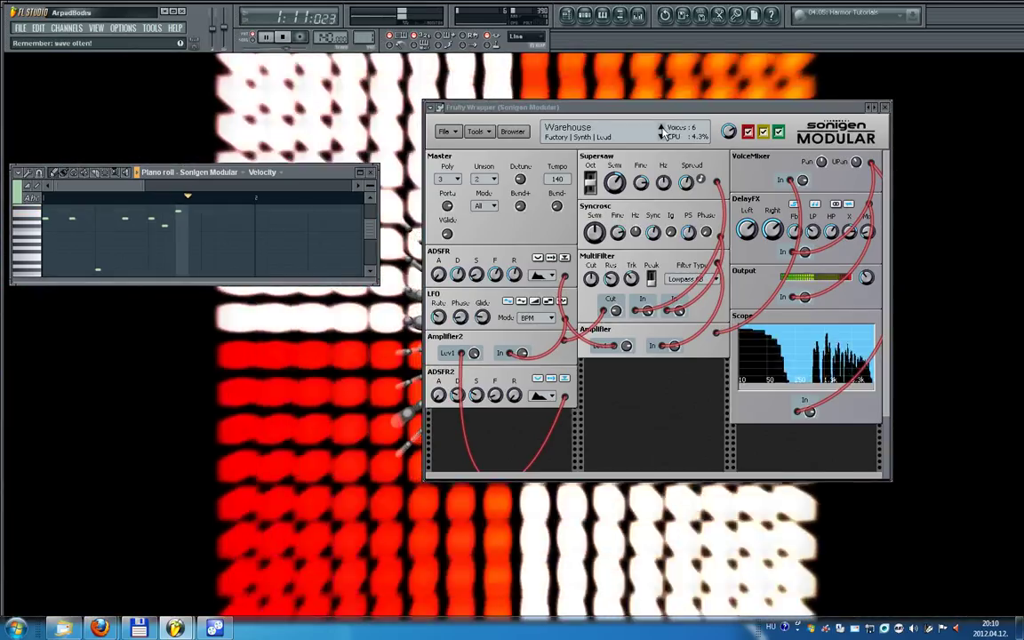
- Audition the neighbouring presets one by one, from Voisaw through Velo Bass and Twin Peaks IW to Tungsten
click(661, 133)
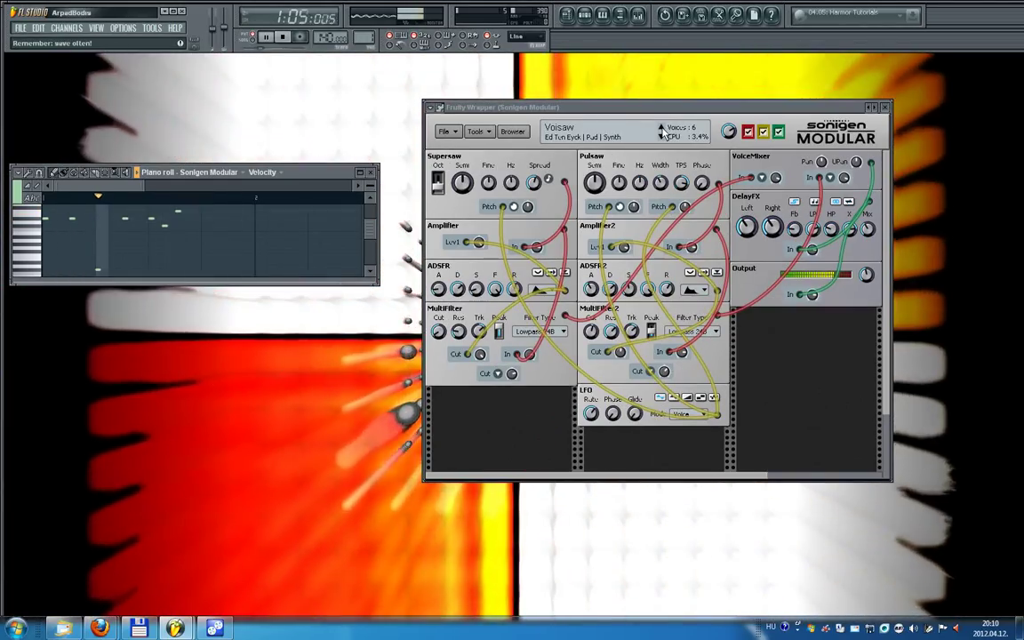
click(661, 133)
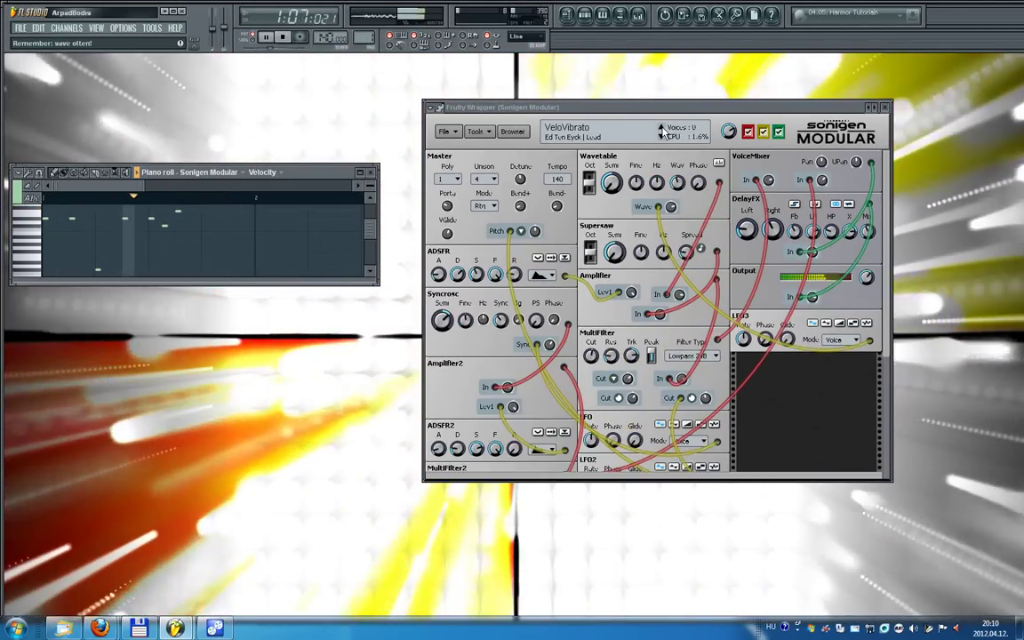
click(662, 133)
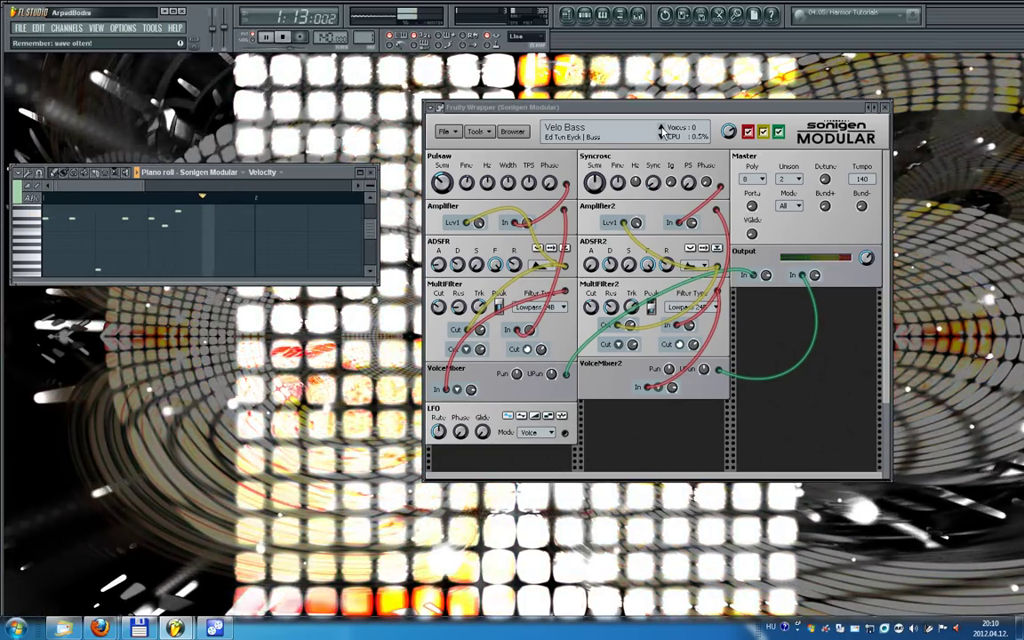
click(662, 133)
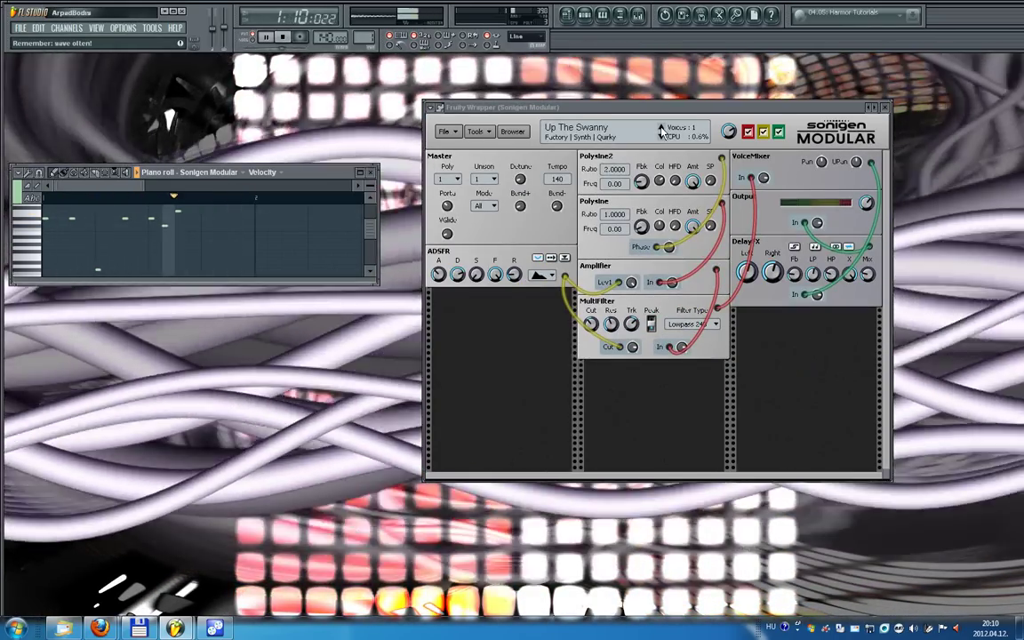
click(662, 133)
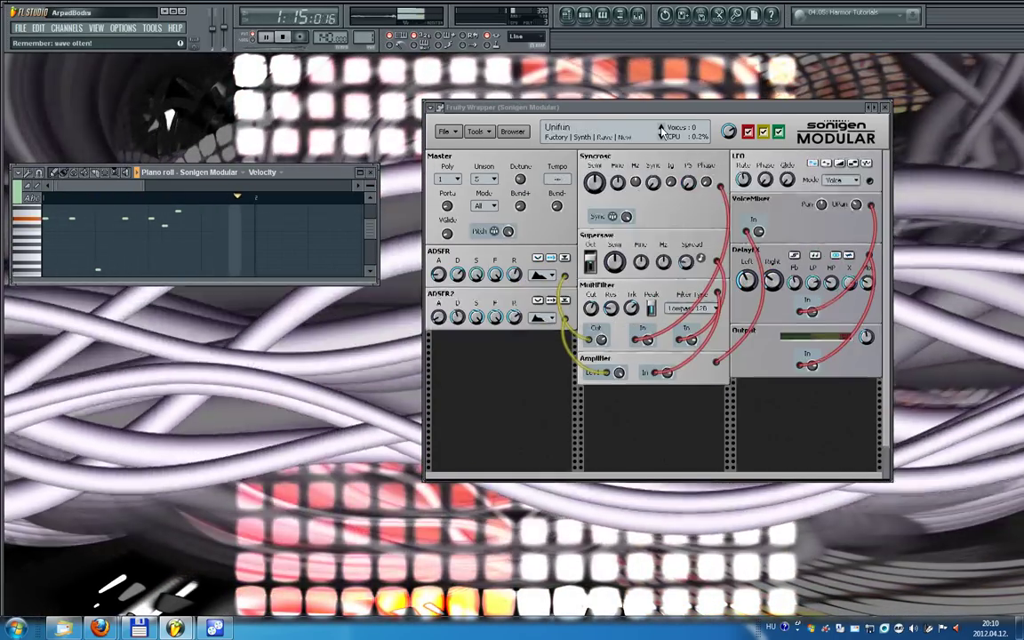
click(662, 134)
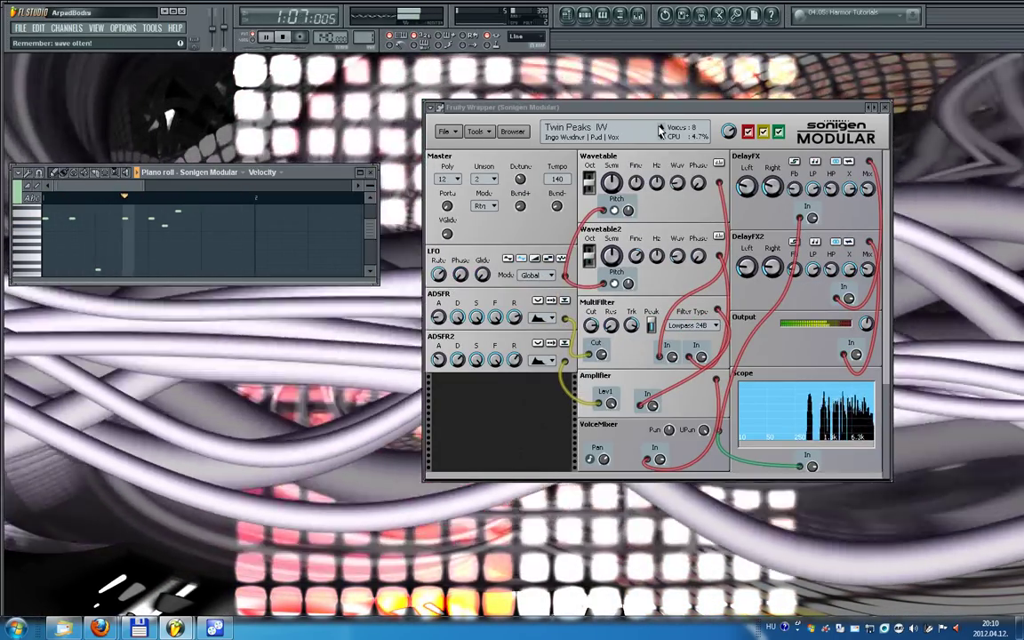
click(661, 133)
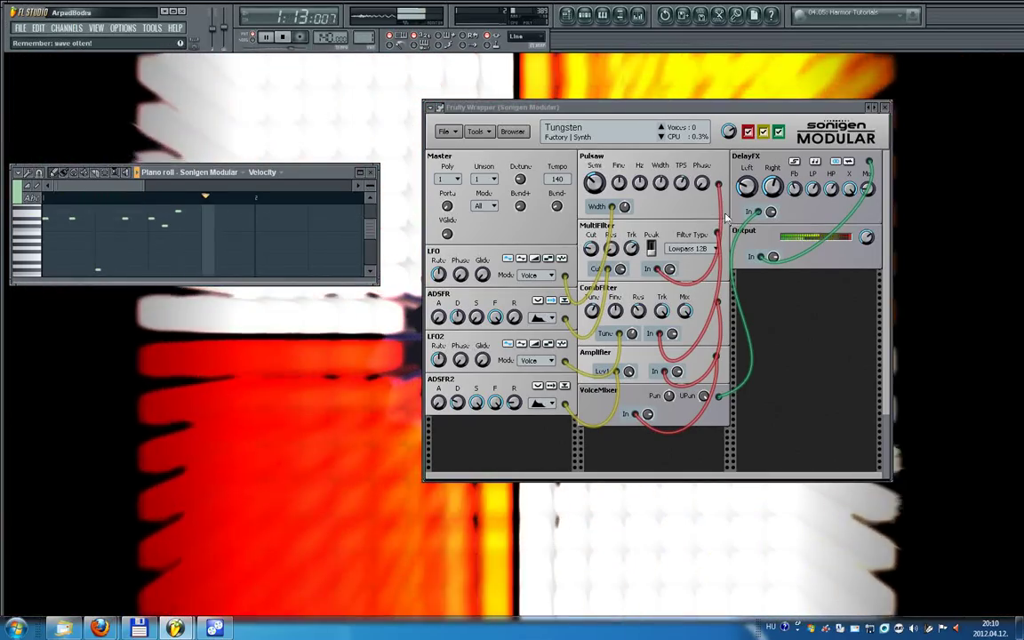
- Continue auditioning presets one by one, from Tubesynth through Trance Pad and The Cats Meow to Synth Flute
click(660, 129)
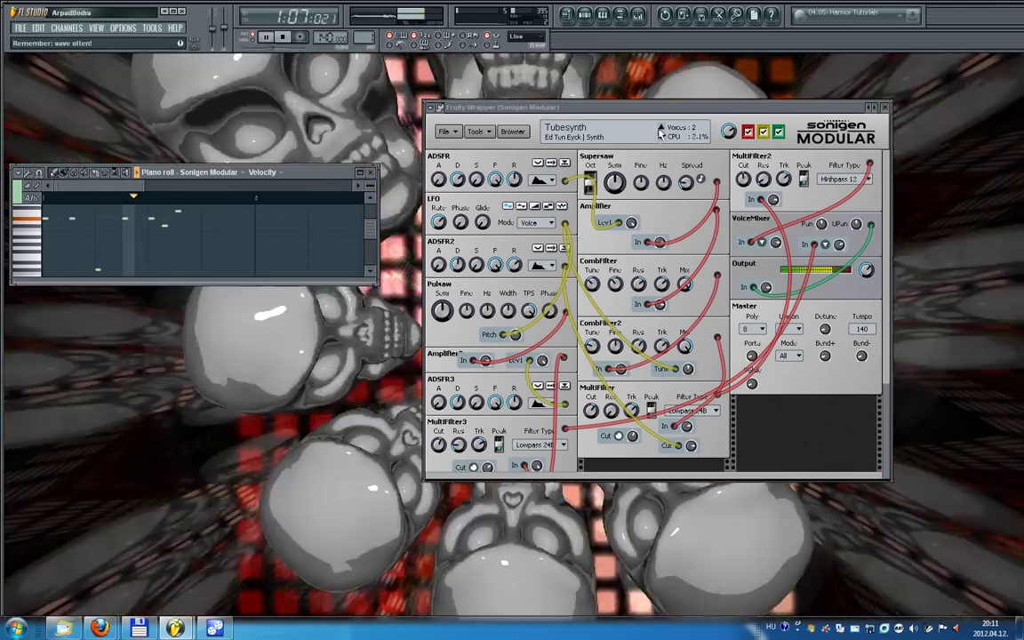
click(660, 129)
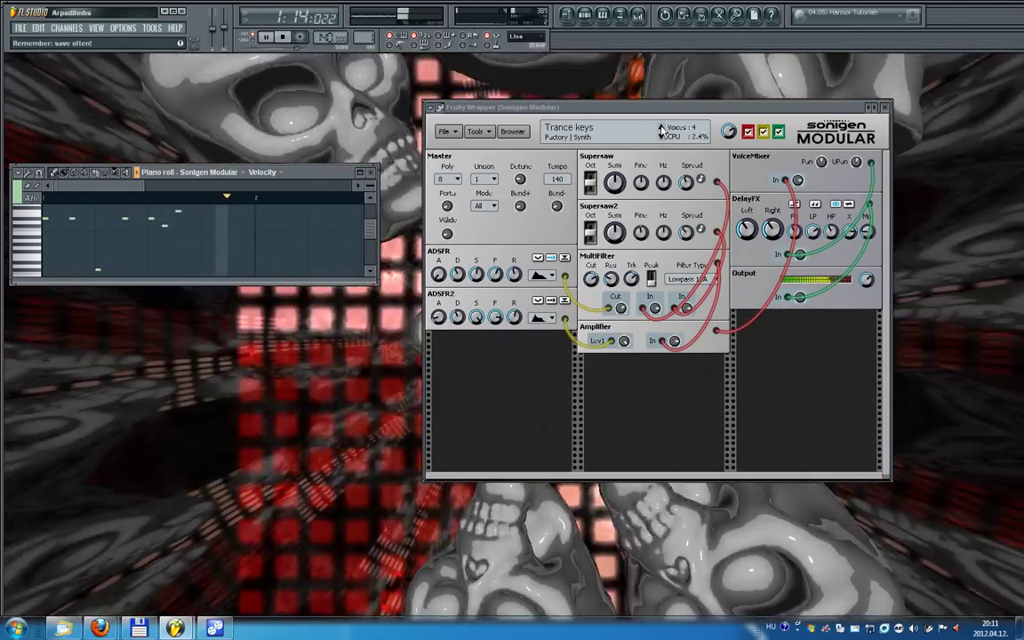
click(661, 132)
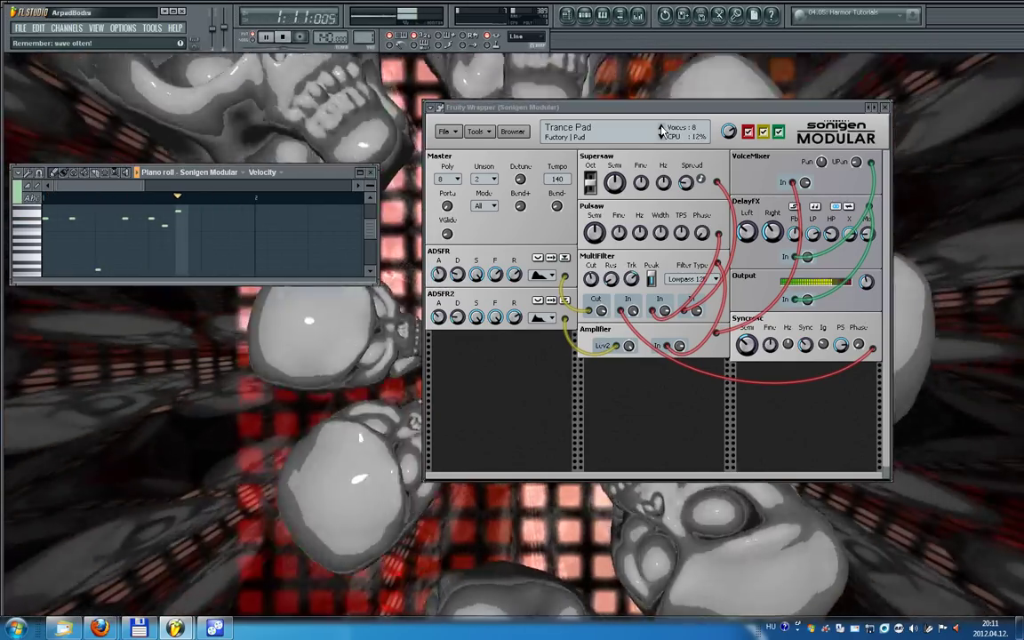
click(661, 132)
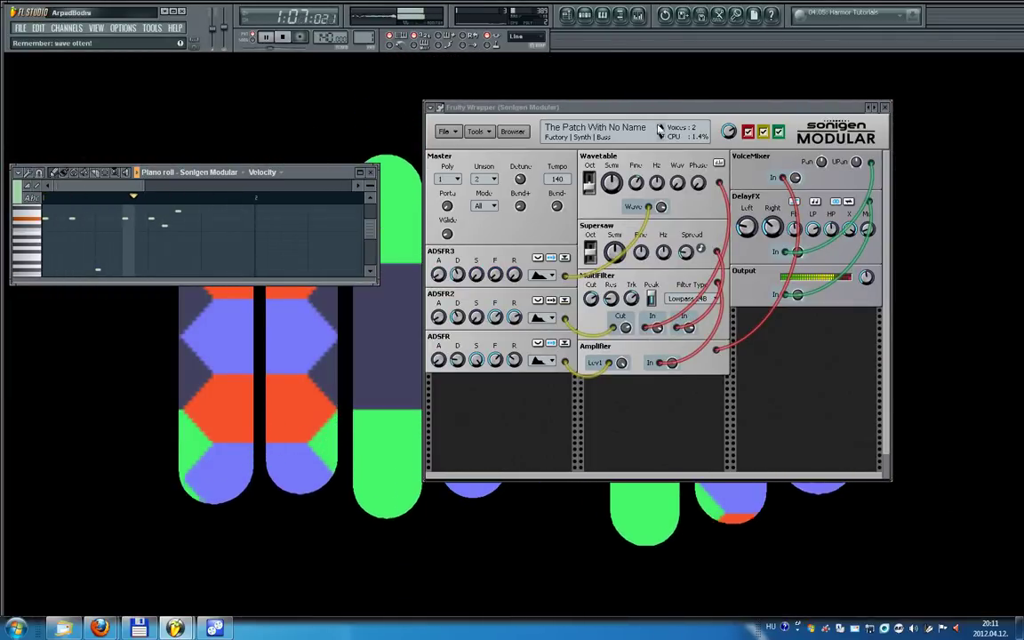
click(662, 131)
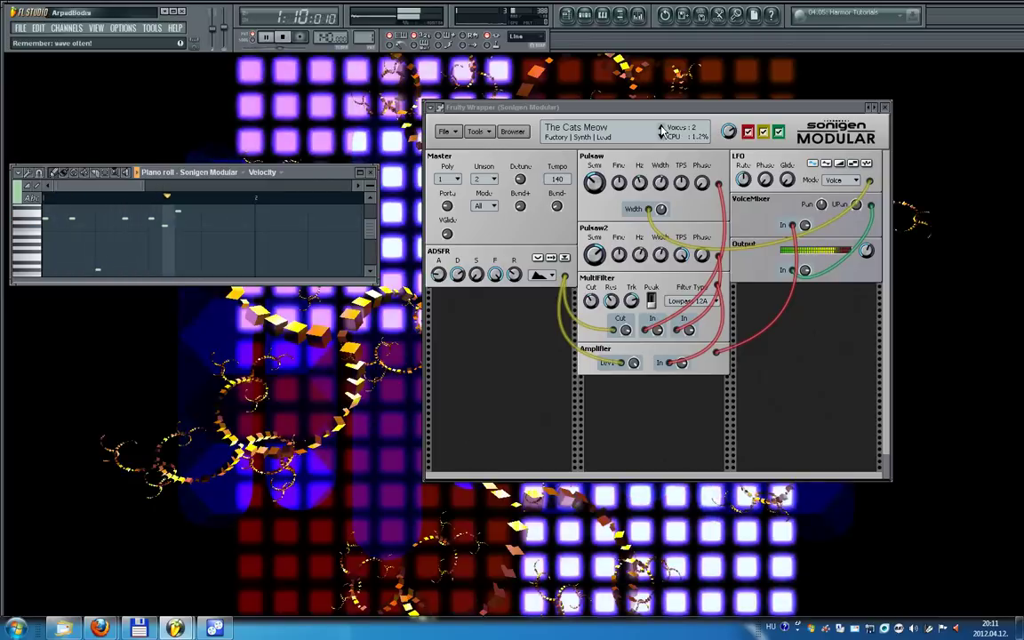
click(661, 132)
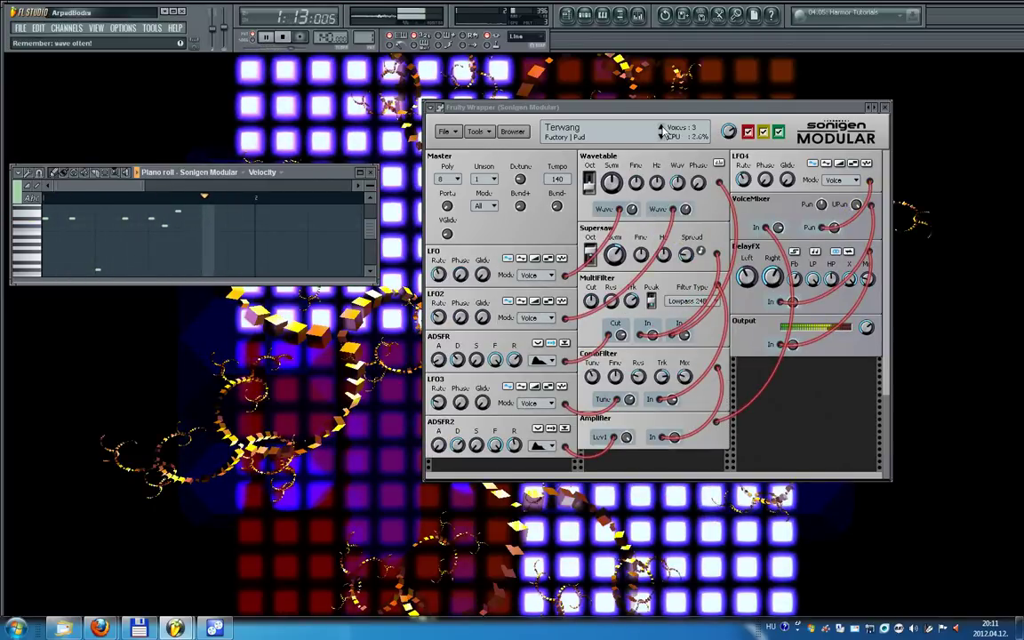
click(662, 132)
click(661, 131)
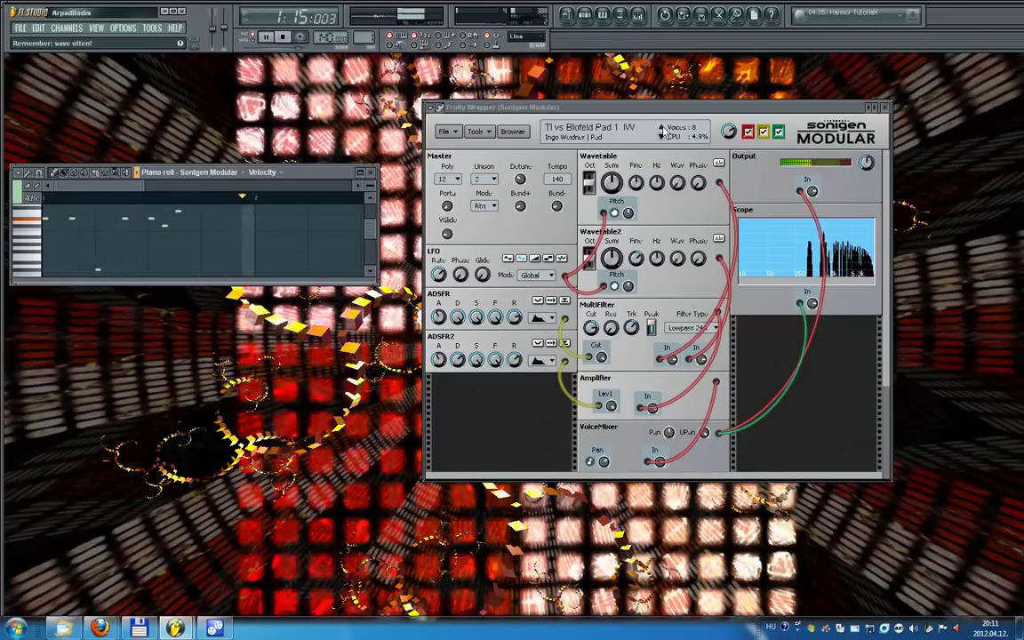
click(661, 131)
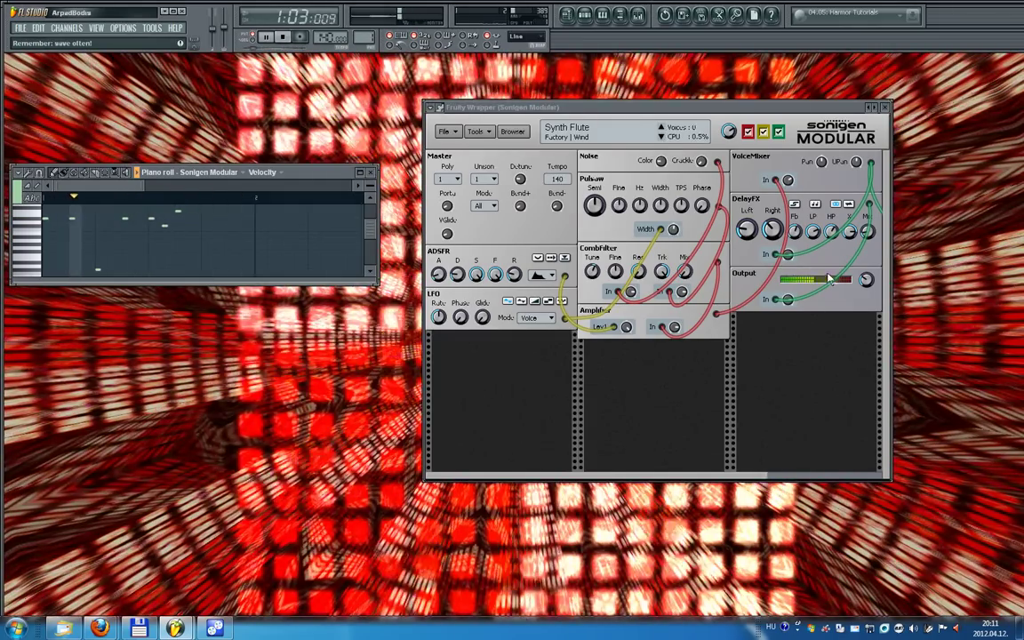
- Continue auditioning presets one by one, from Sync n Slide through Sync Lead 1 IW and the Supersaw Strings presets to Supernova
mouse_move(867, 280)
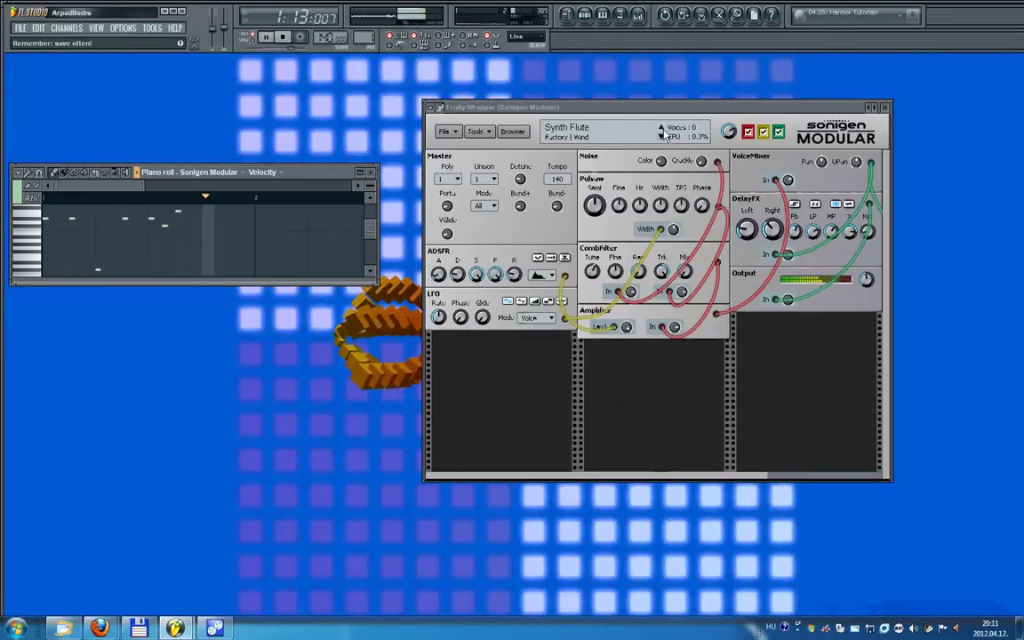
click(662, 134)
click(662, 134)
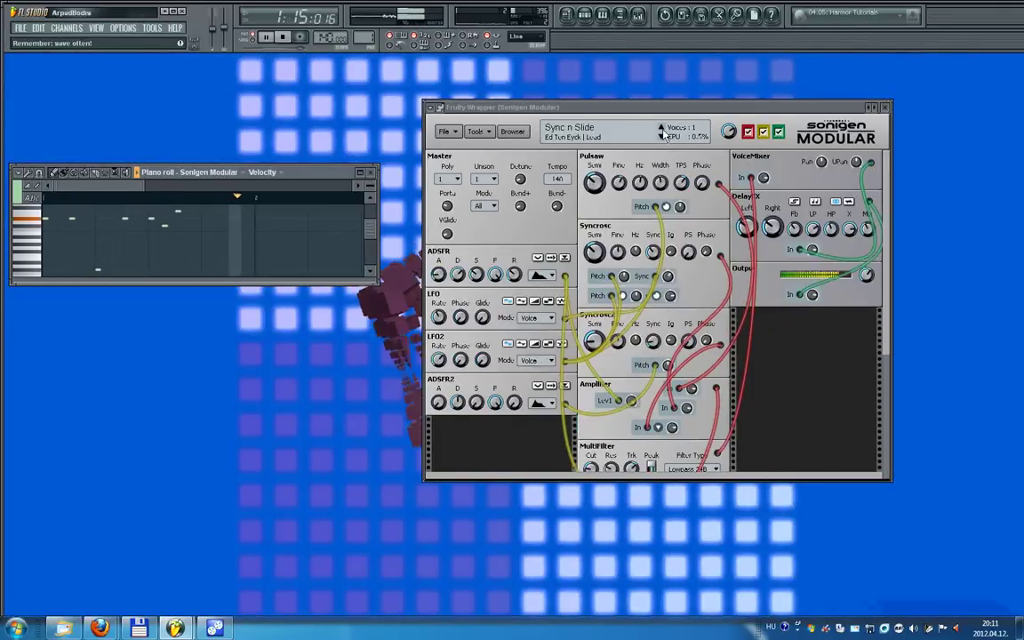
click(662, 134)
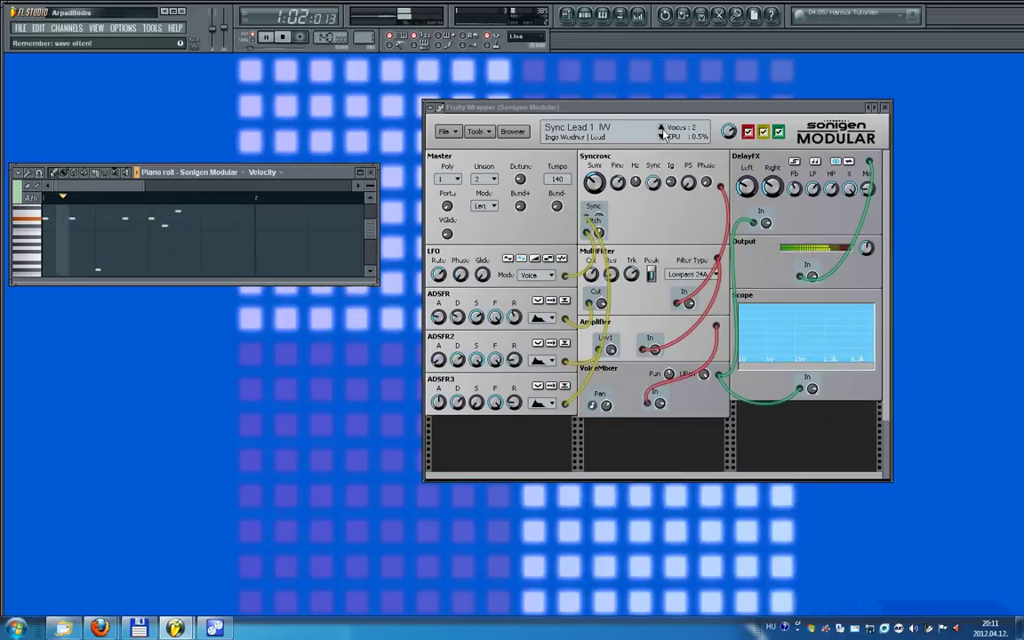
click(662, 134)
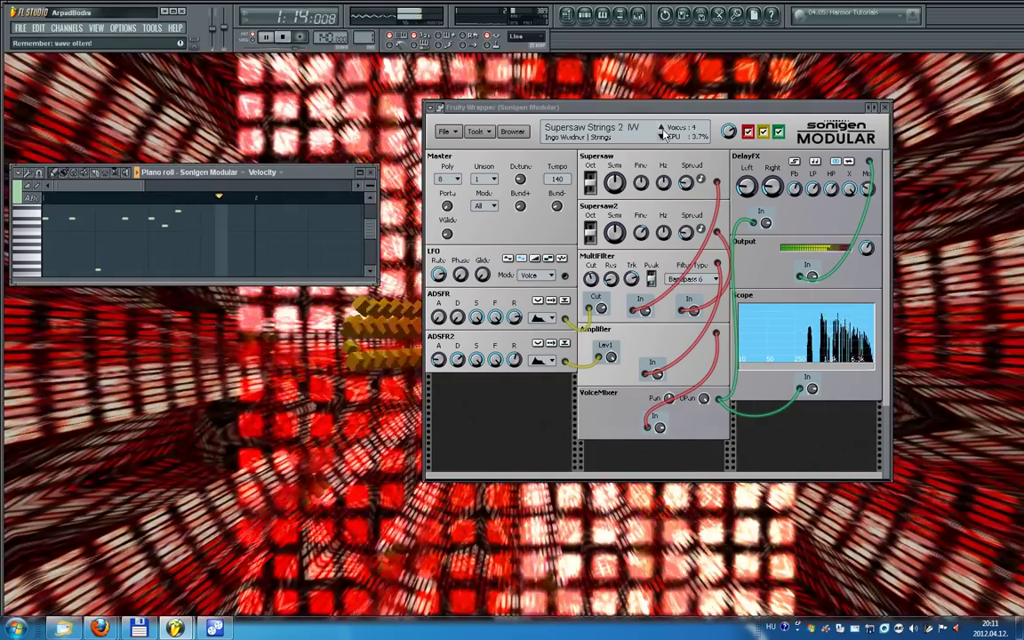
click(663, 134)
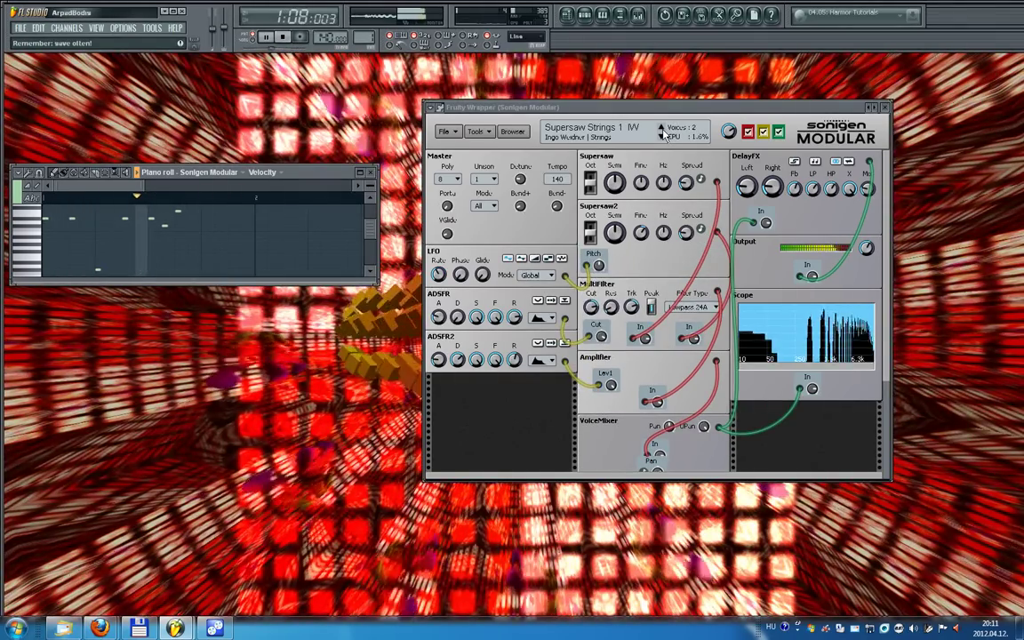
click(662, 134)
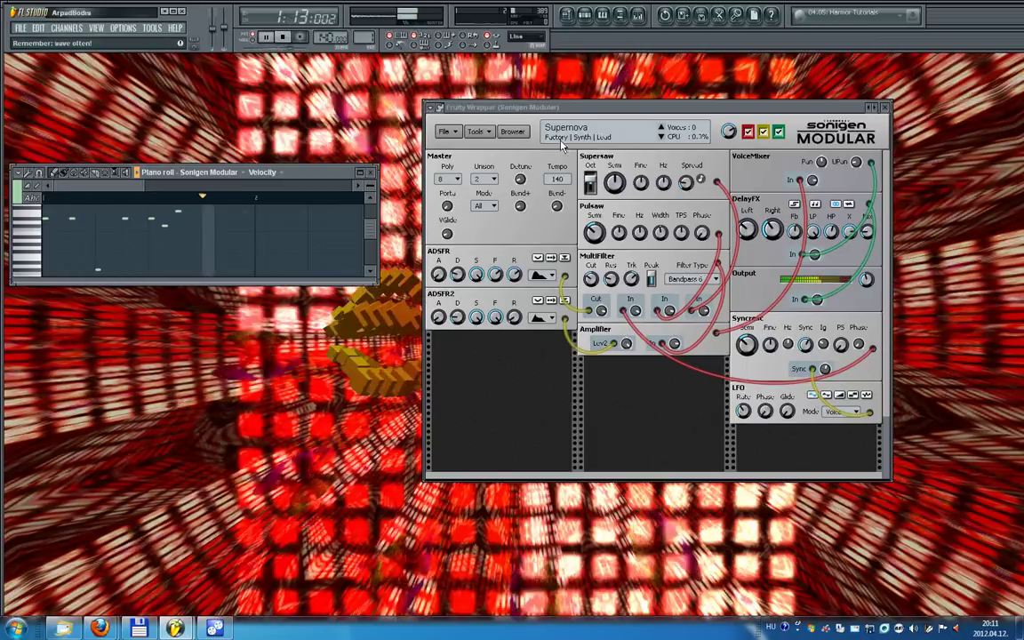
- Set the synth's window height to 954 in its view settings and apply the change
click(445, 132)
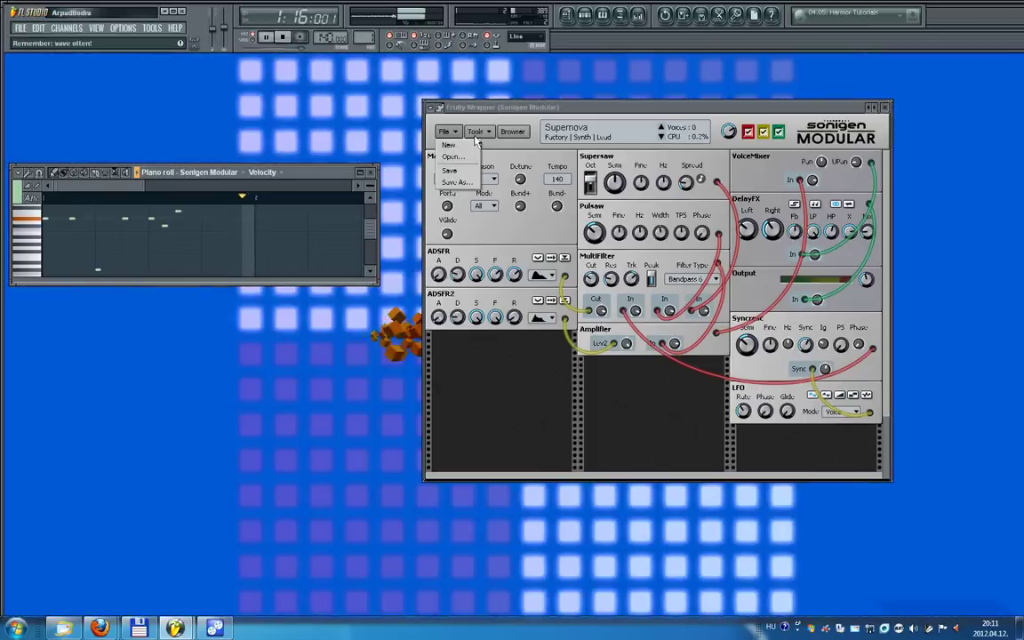
click(488, 144)
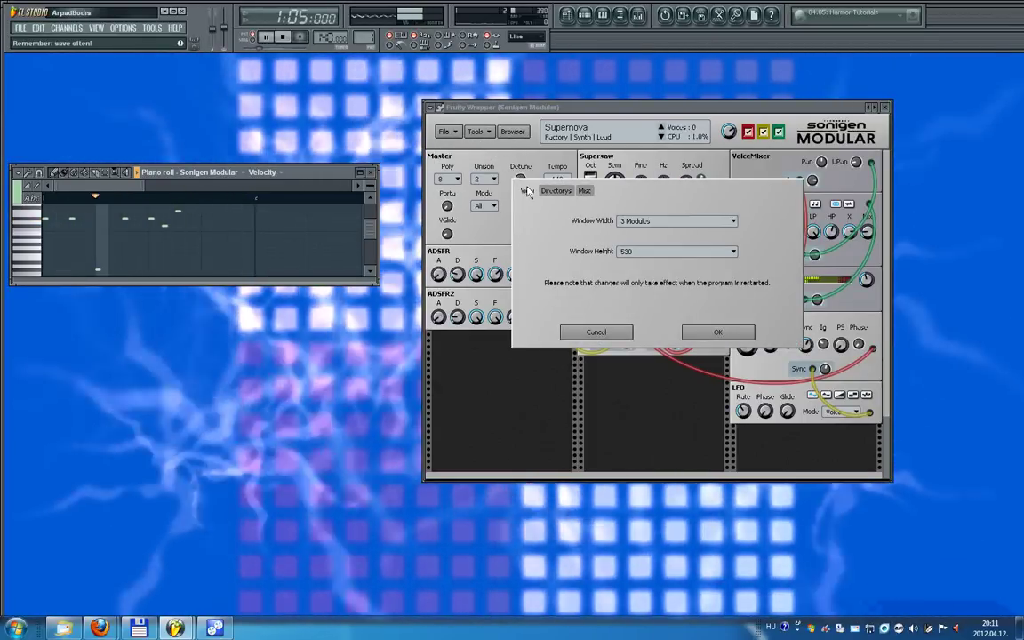
click(728, 255)
click(662, 287)
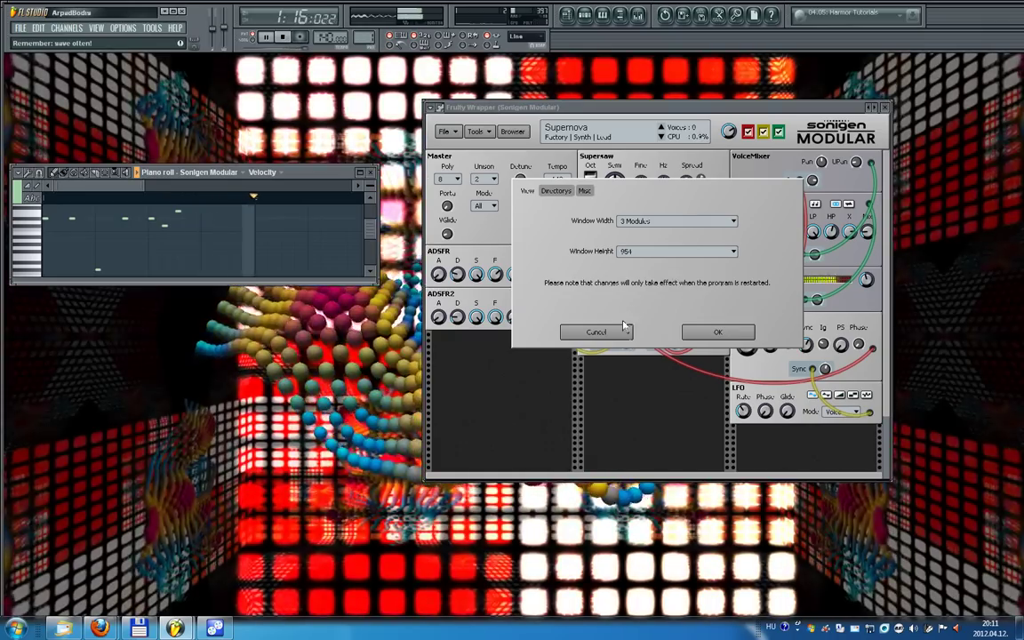
click(716, 333)
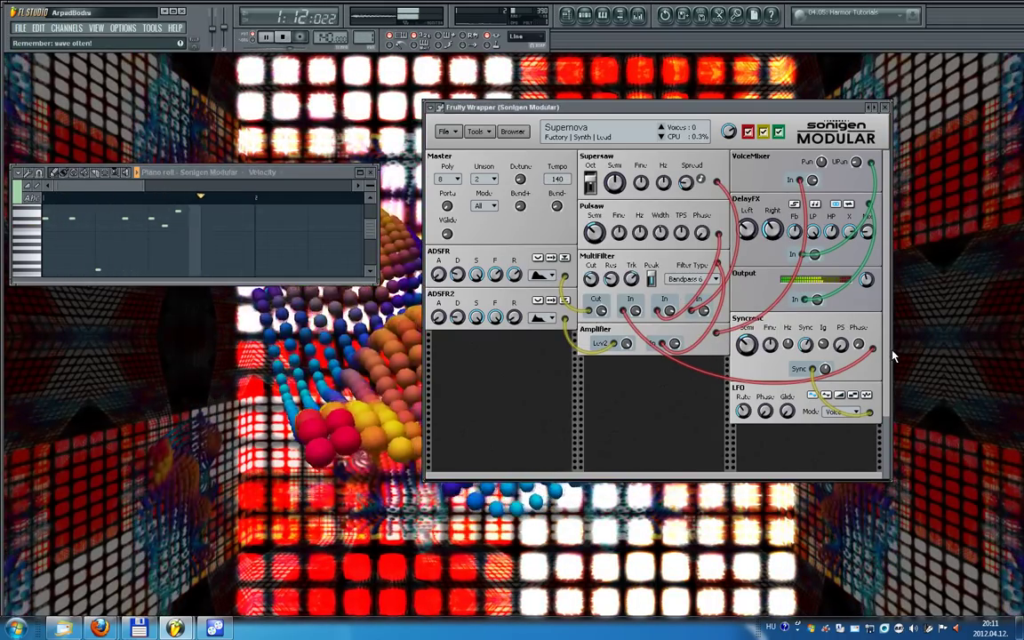
- Browse the Atmos preset category and audition Fabulous Five, Fading Twilight and Black Mesa
click(503, 133)
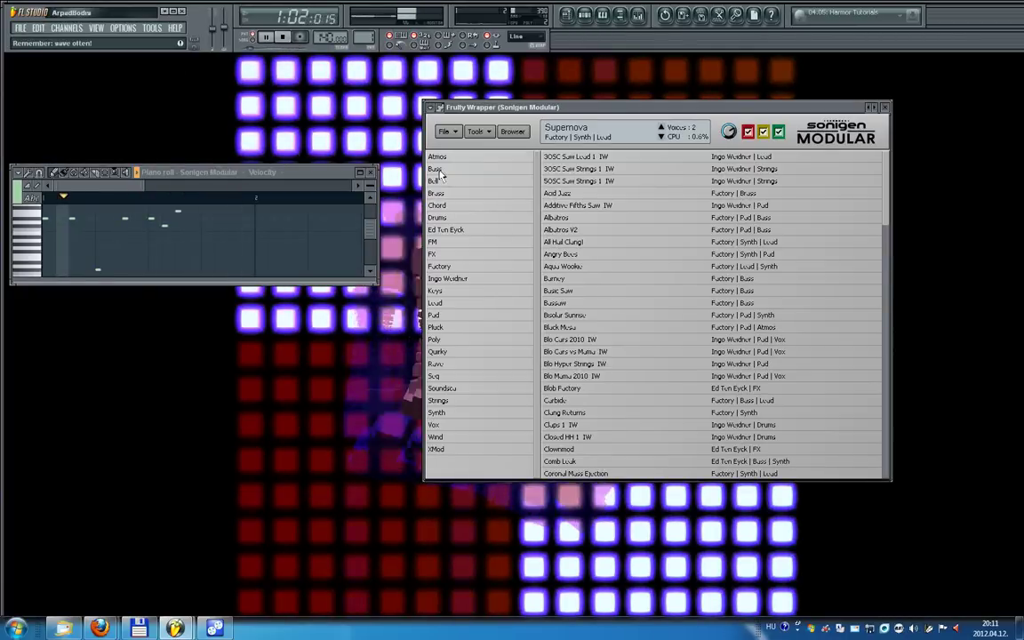
click(439, 160)
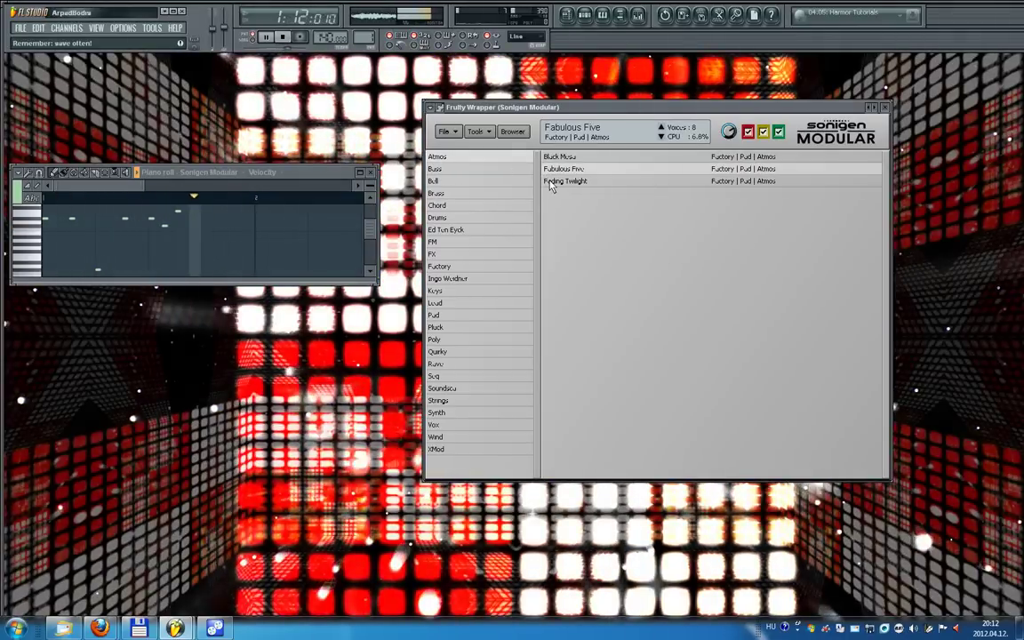
click(550, 183)
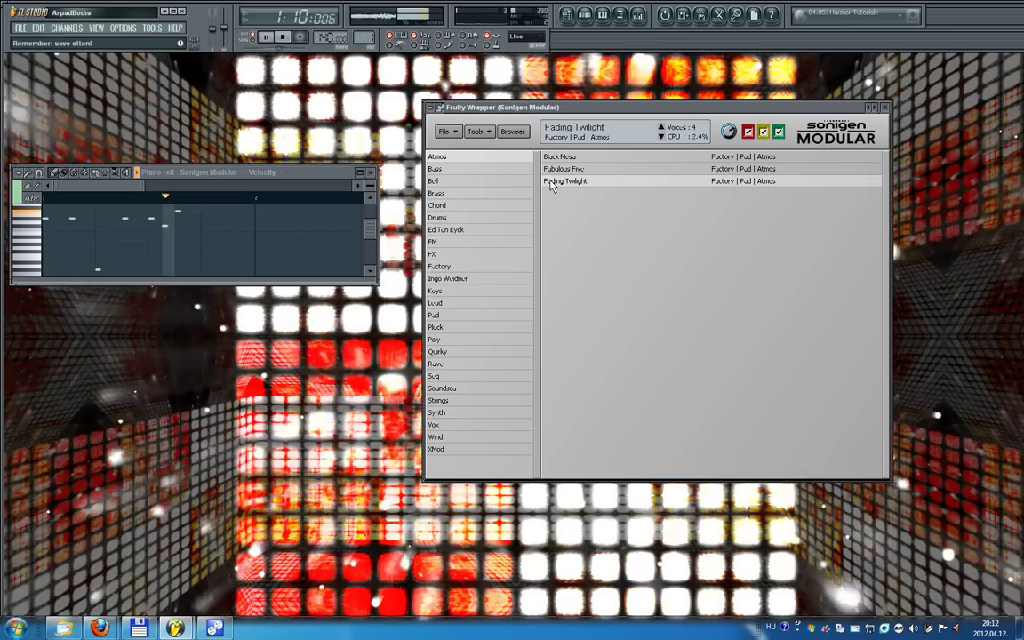
click(557, 159)
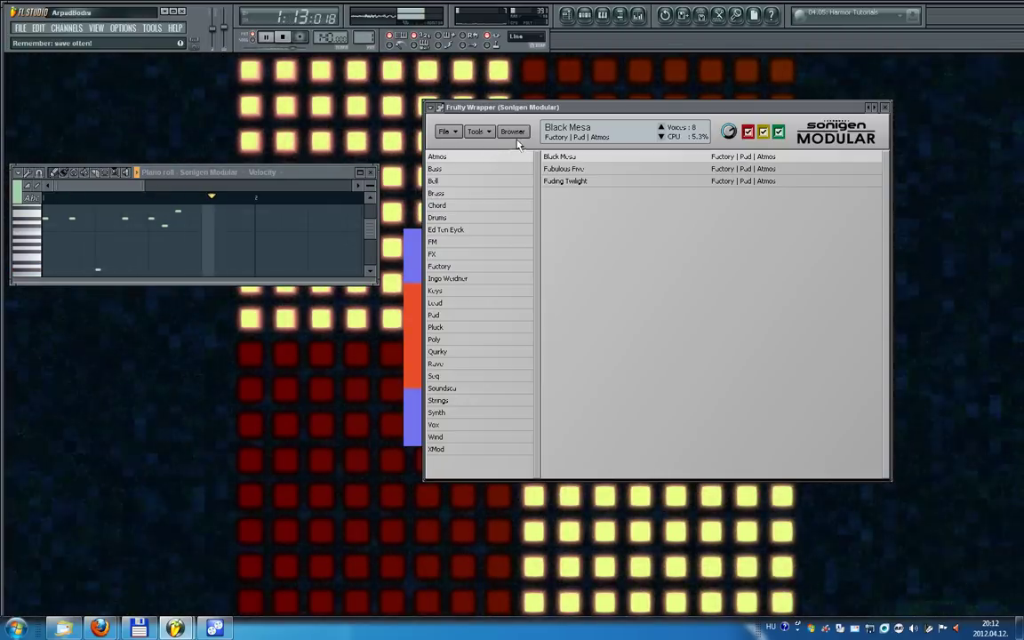
- Return to Black Mesa's modules and adjust the MultiFilter cutoff to about 311 Hz
click(525, 134)
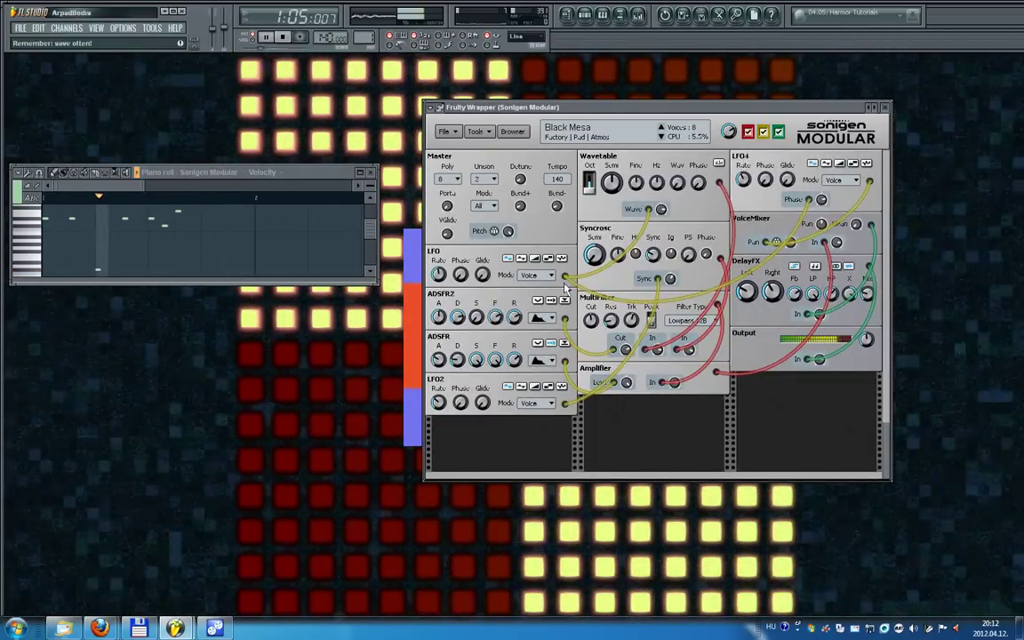
mouse_move(599, 321)
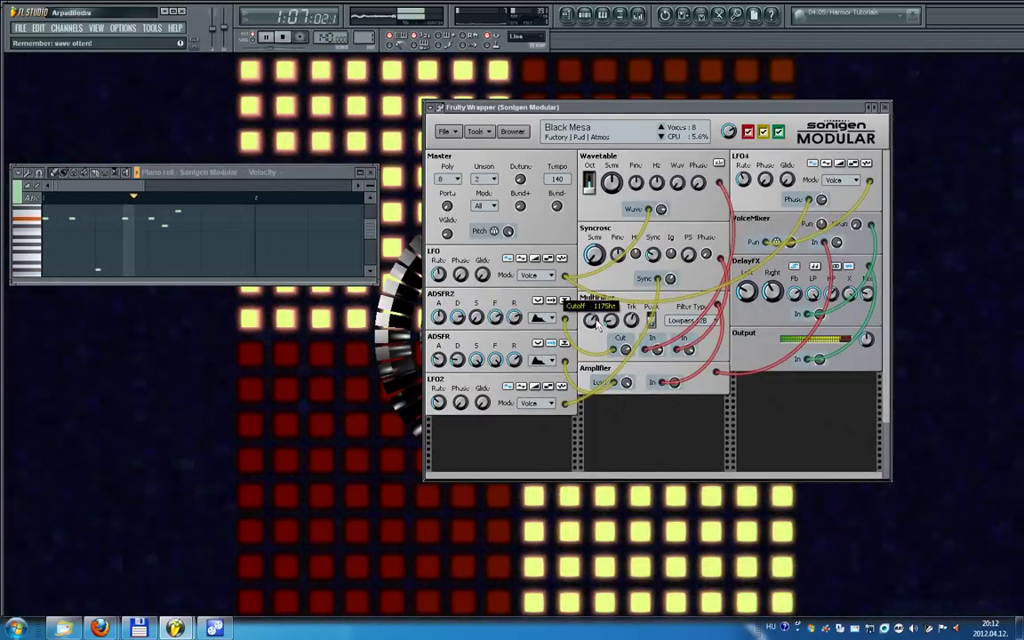
scroll(597, 325, up, 3)
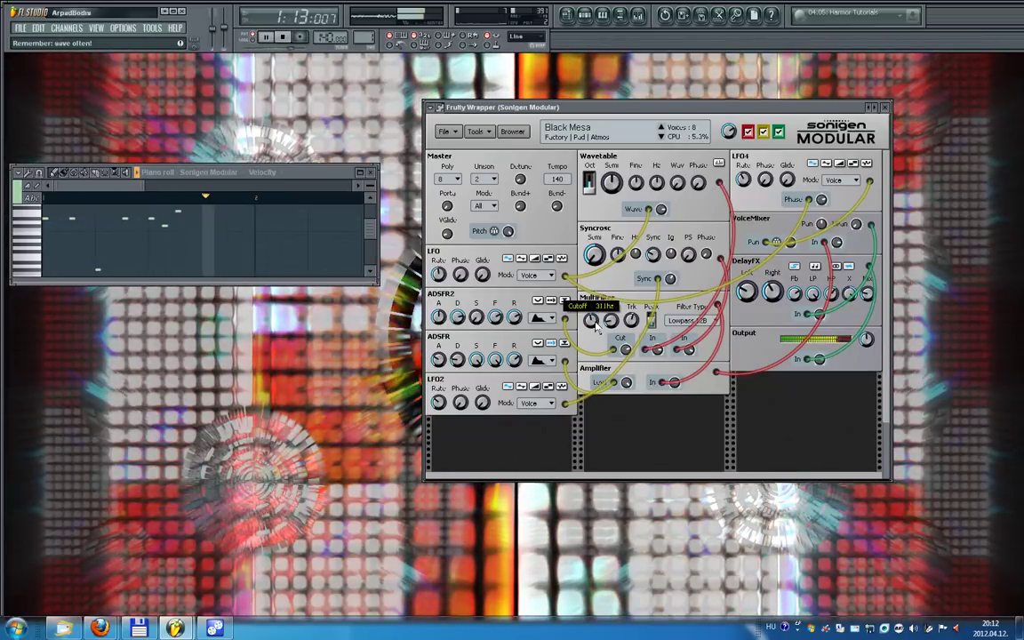
- Audition Comb Leak and No Nonsense from the Bass category and Schill Out Bell IW from the Bell category
click(511, 133)
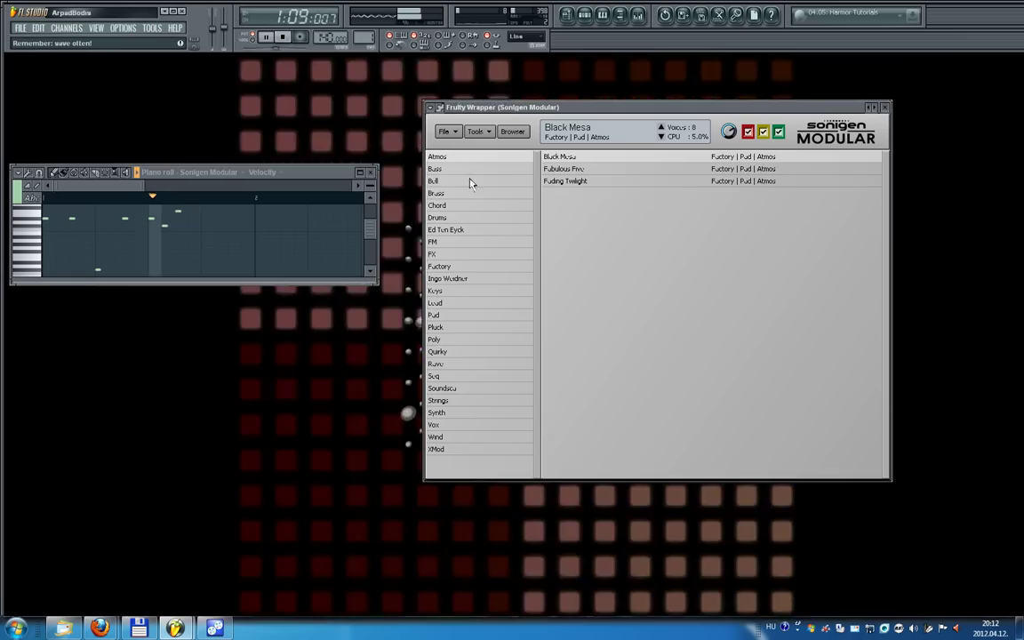
click(436, 169)
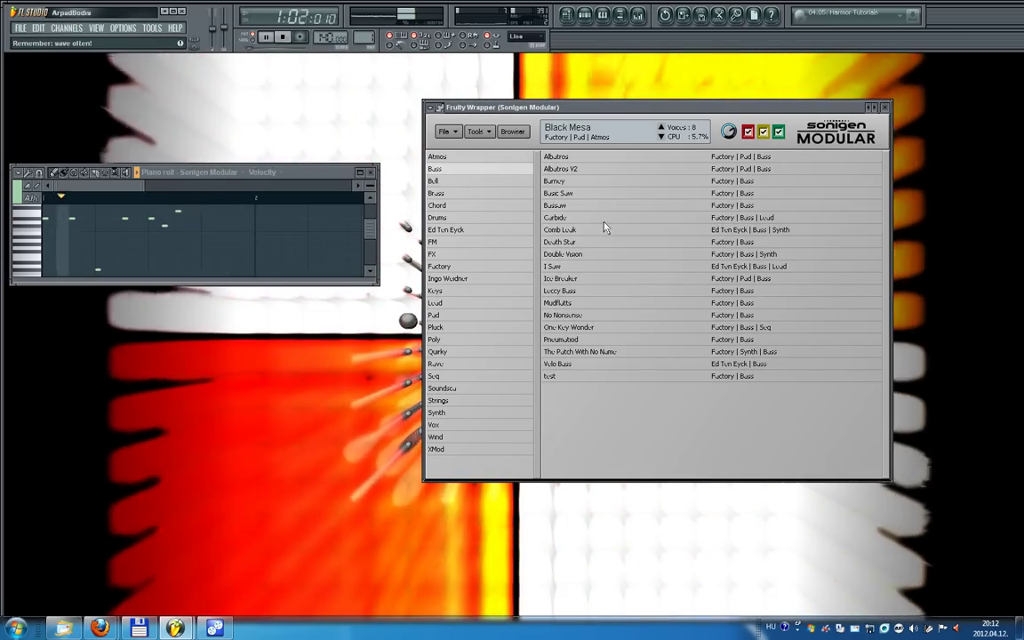
click(599, 232)
click(611, 316)
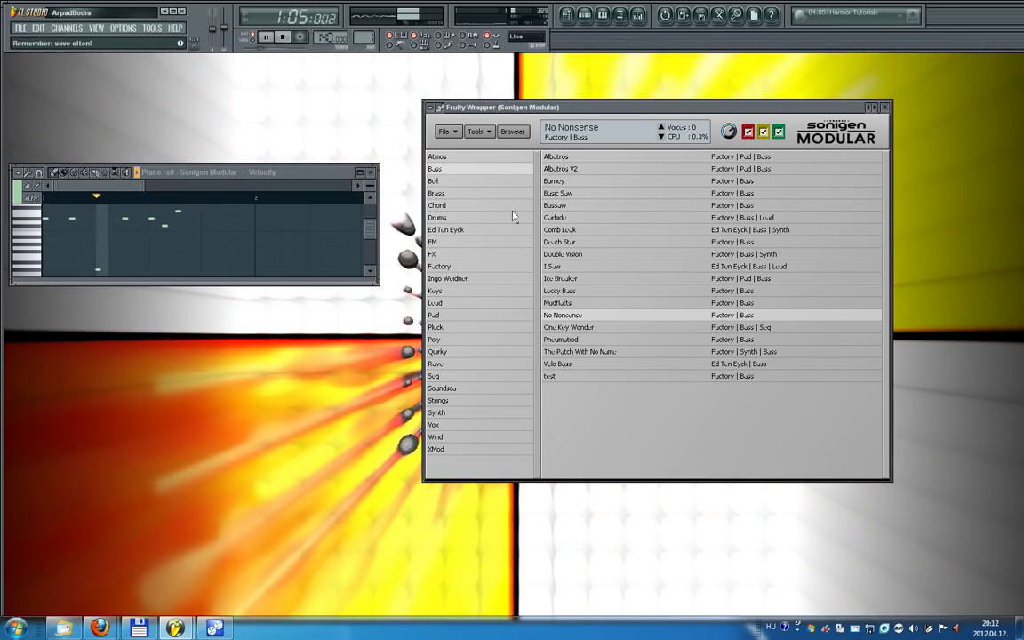
click(471, 183)
click(582, 158)
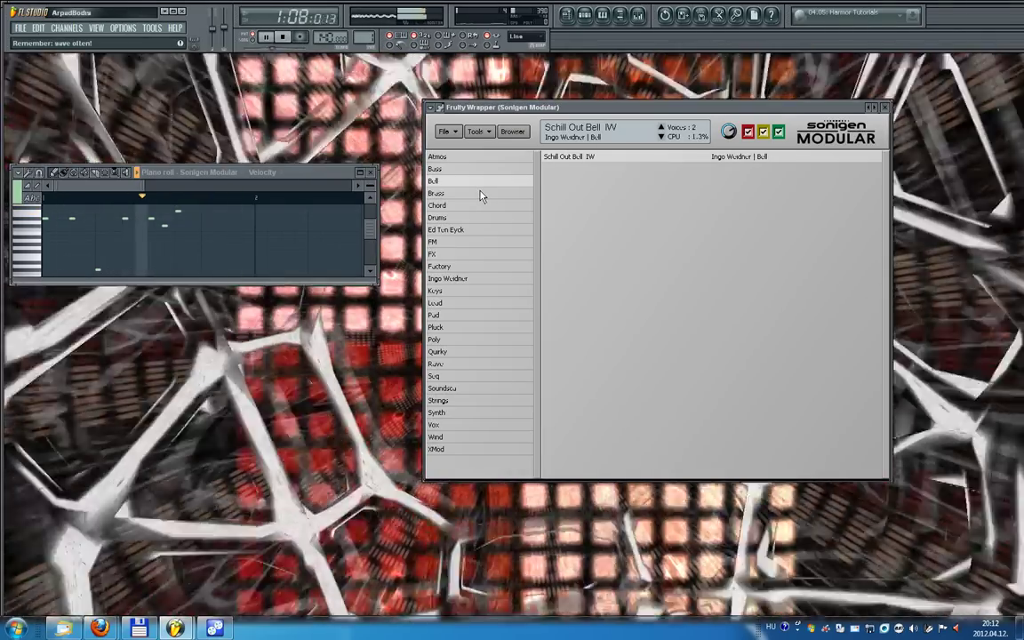
- Audition Acid Jazz and Synth Brass 1 IW from the Brass category and view the latter's modules
click(480, 193)
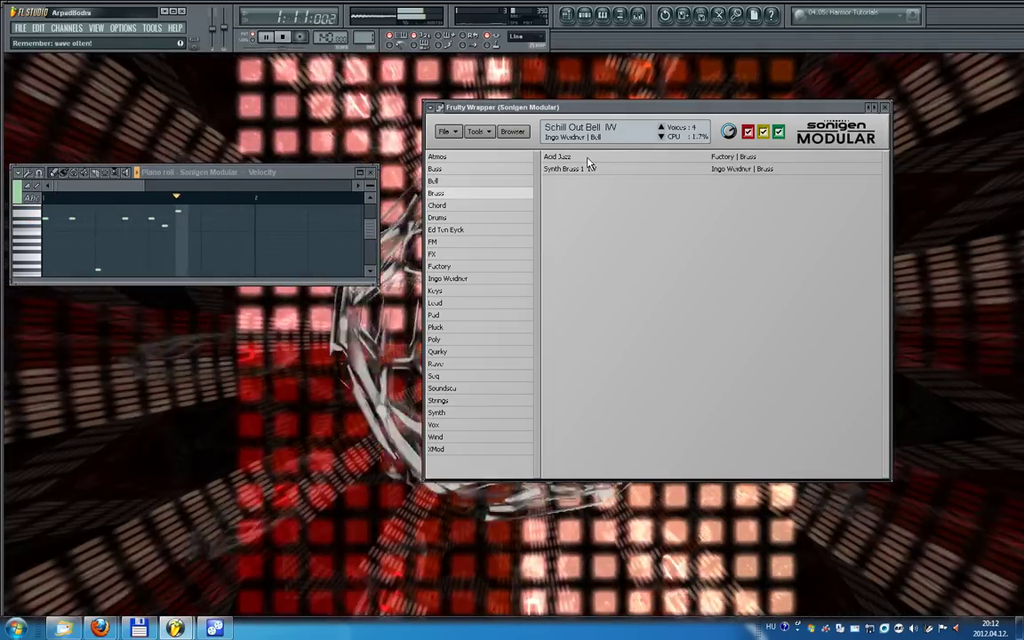
click(586, 158)
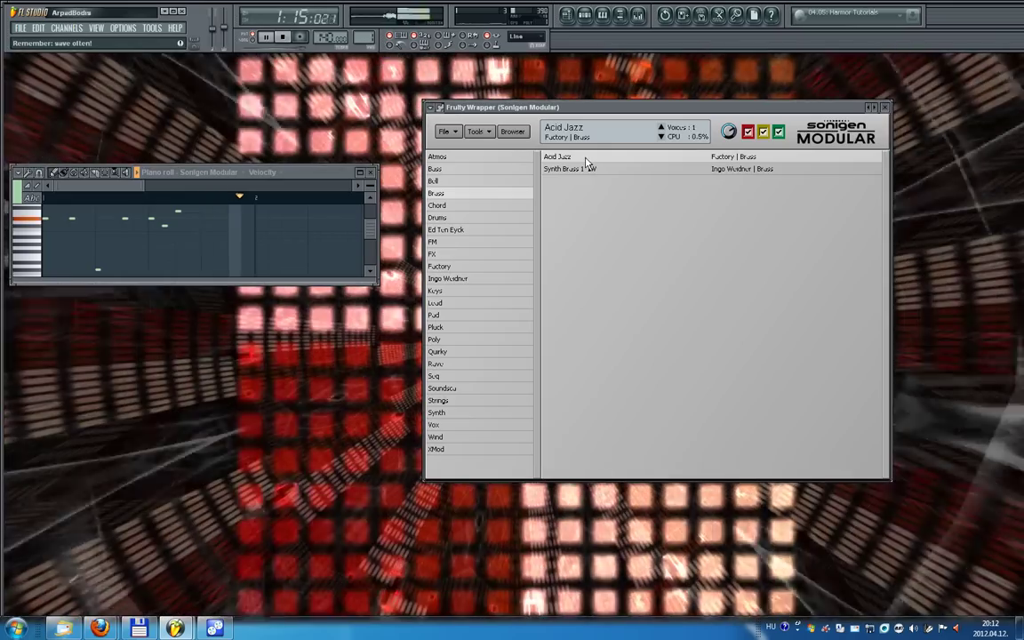
click(580, 170)
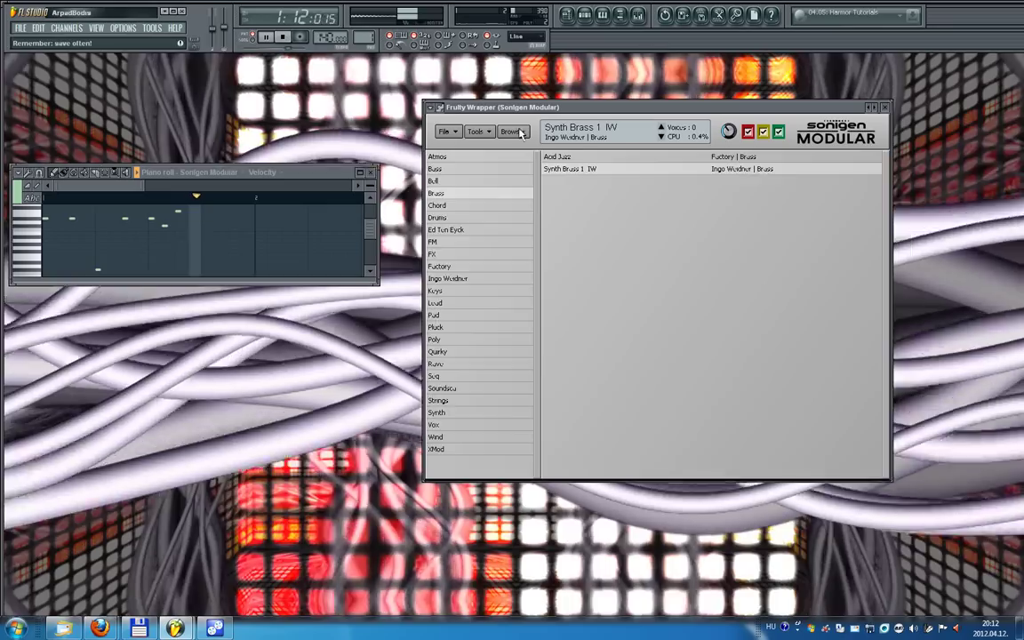
click(517, 132)
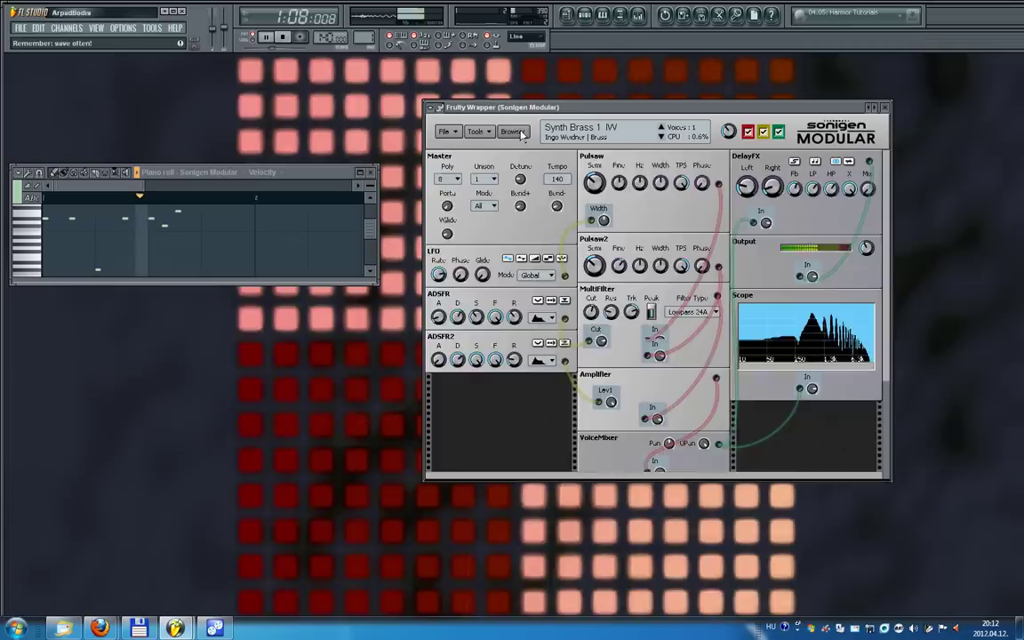
- Reopen the preset browser and audition Porta Chord from the Chord category
click(512, 132)
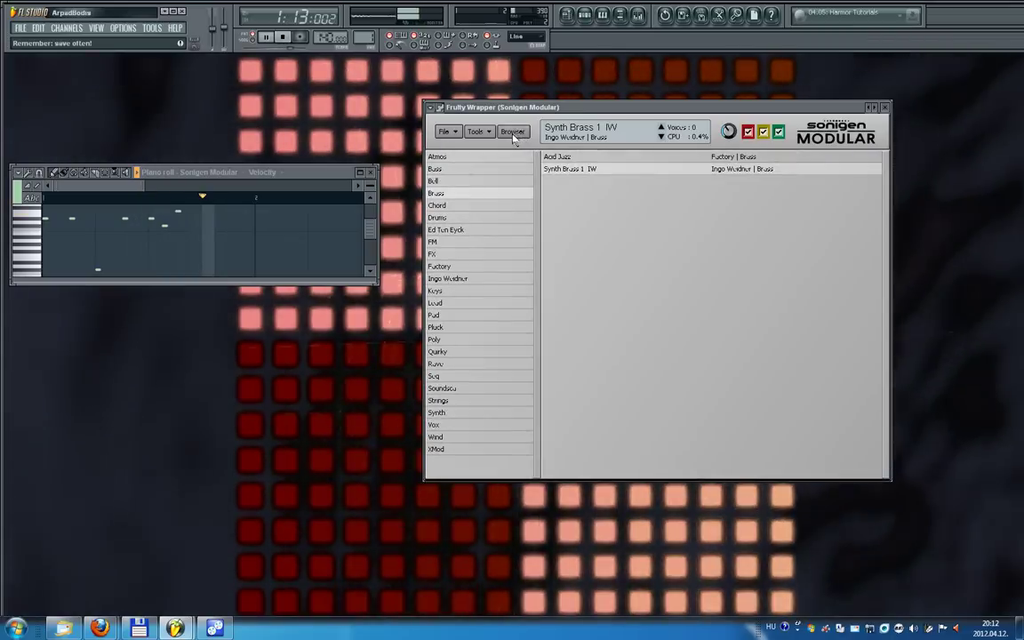
click(458, 206)
click(563, 159)
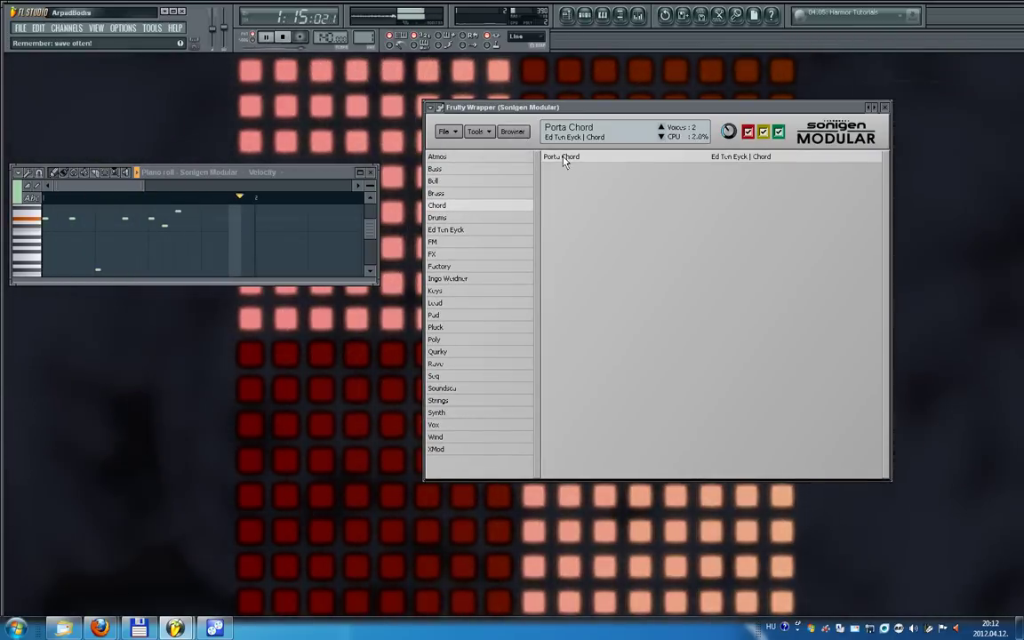
- Audition the Drums presets Closed HH 1 IW, Kick 2, Kick Drum 1 IW, Metal Barrel 1 IW and Kick 1
click(452, 219)
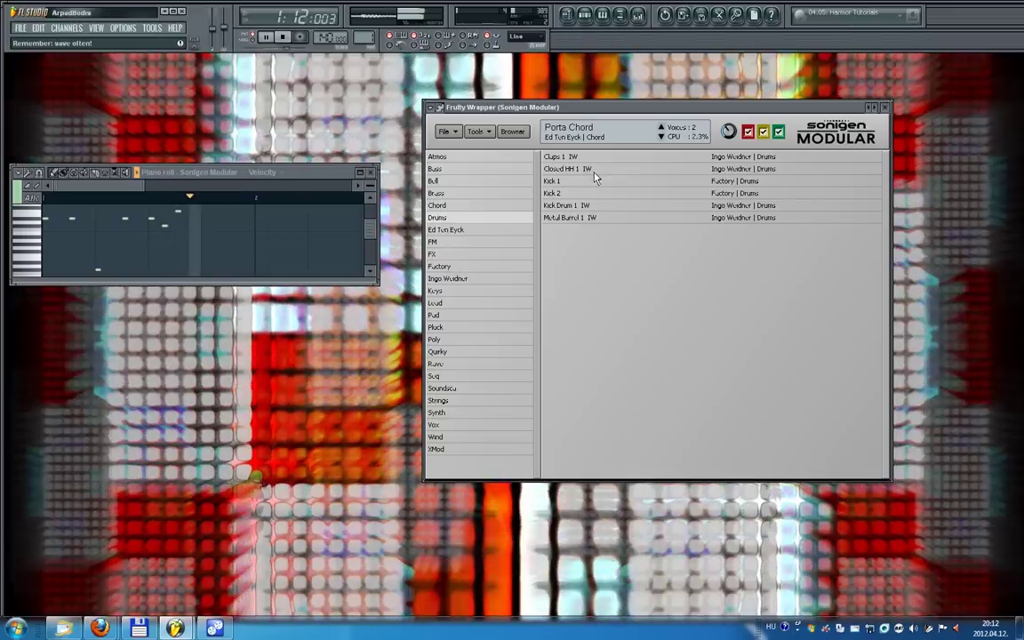
click(596, 171)
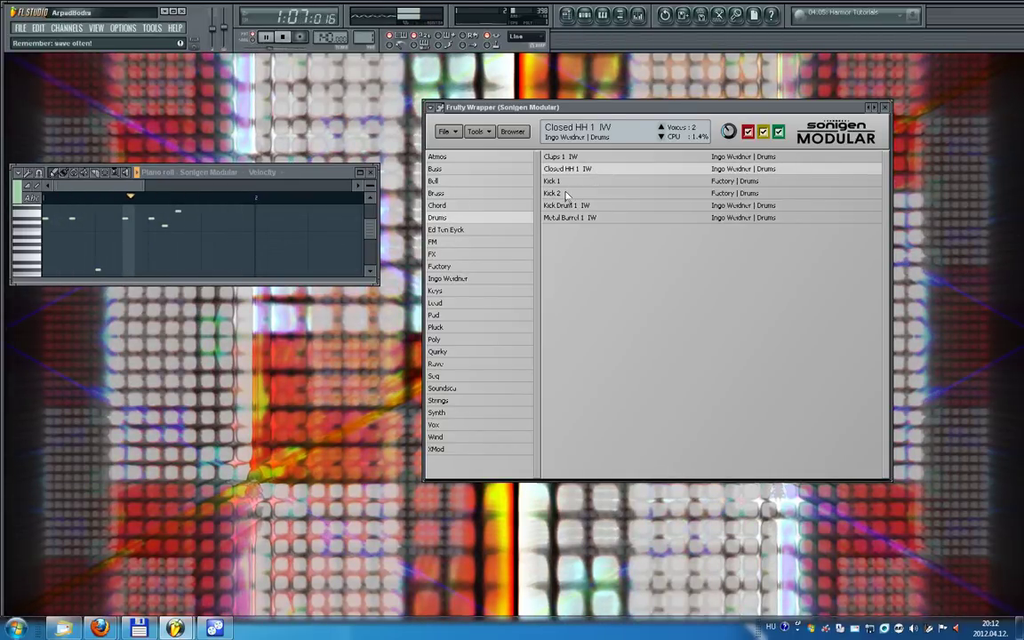
click(565, 193)
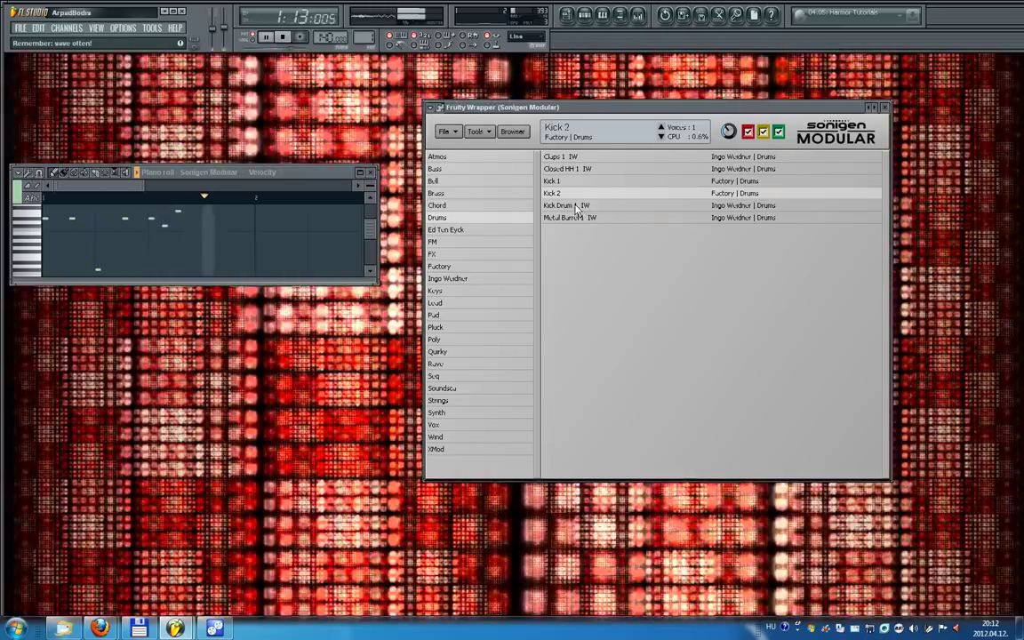
click(577, 207)
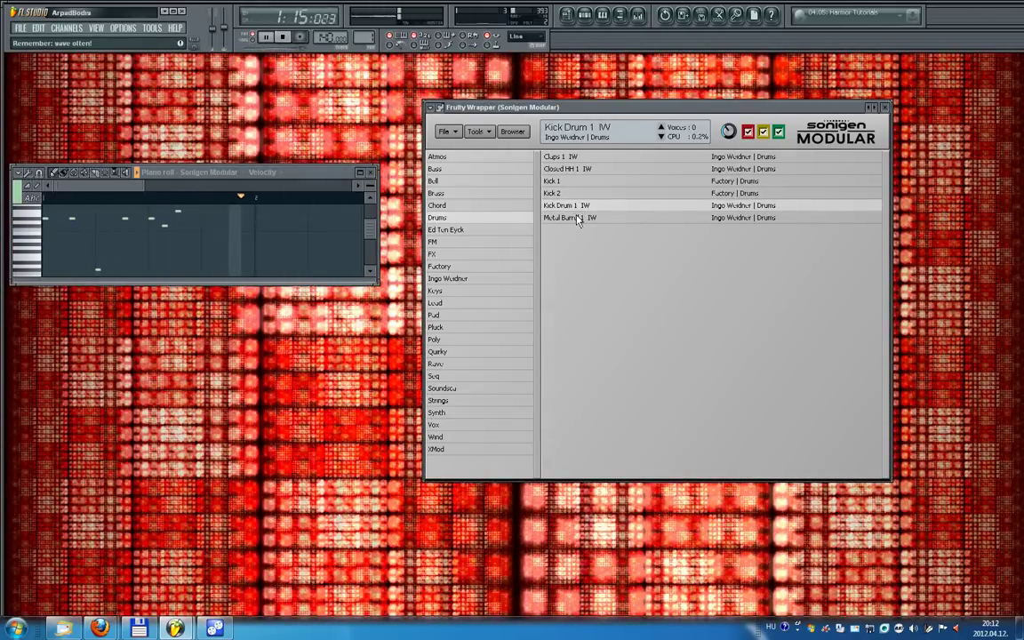
click(578, 219)
click(570, 182)
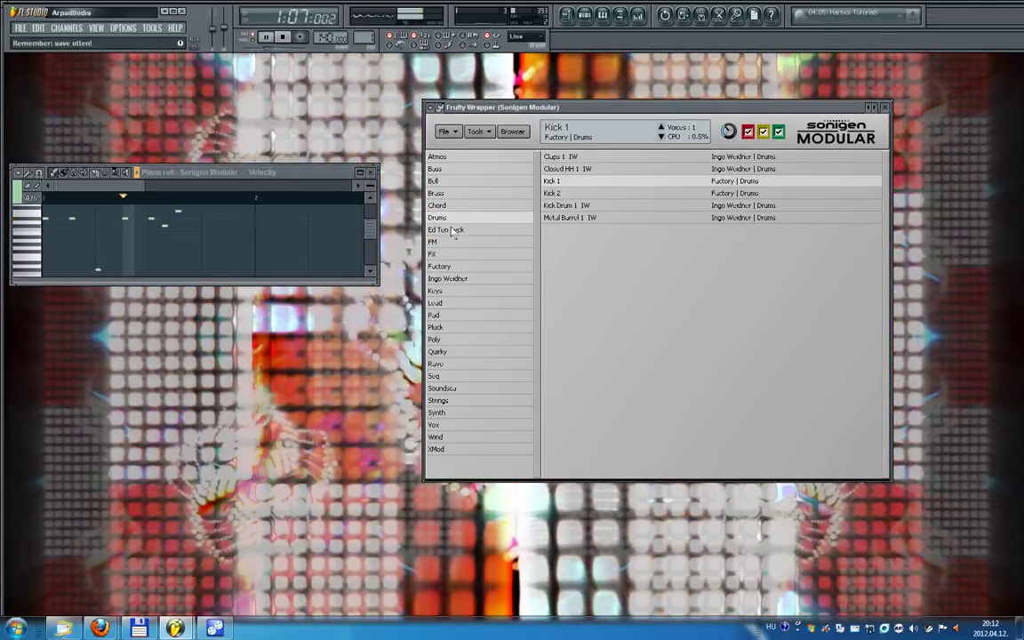
- Audition Darkwood, LFO Glue and Orgit from the sound designer category listed after Drums
click(447, 230)
click(596, 195)
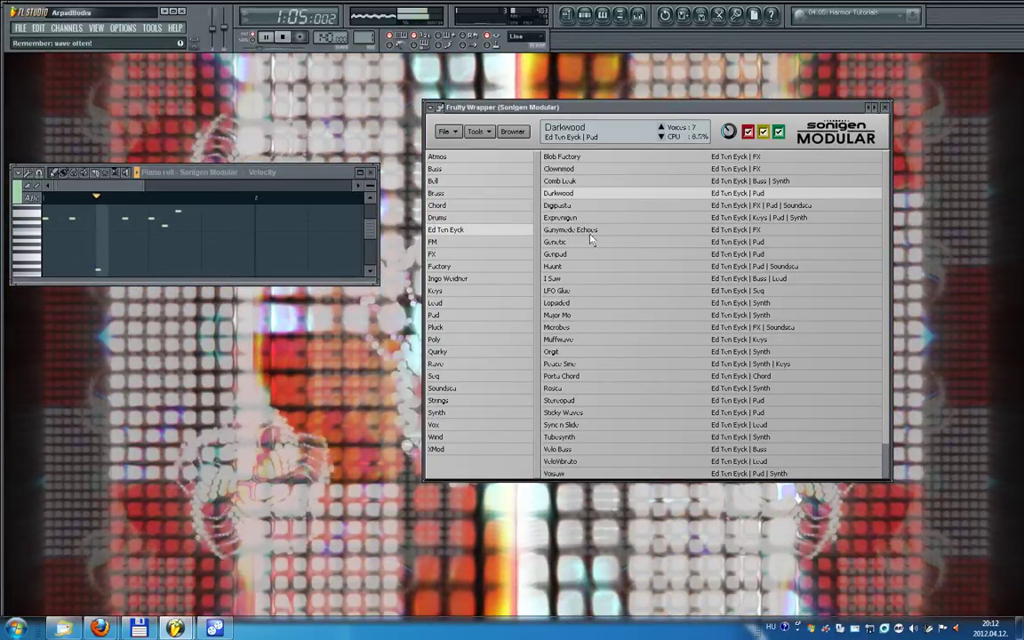
click(588, 291)
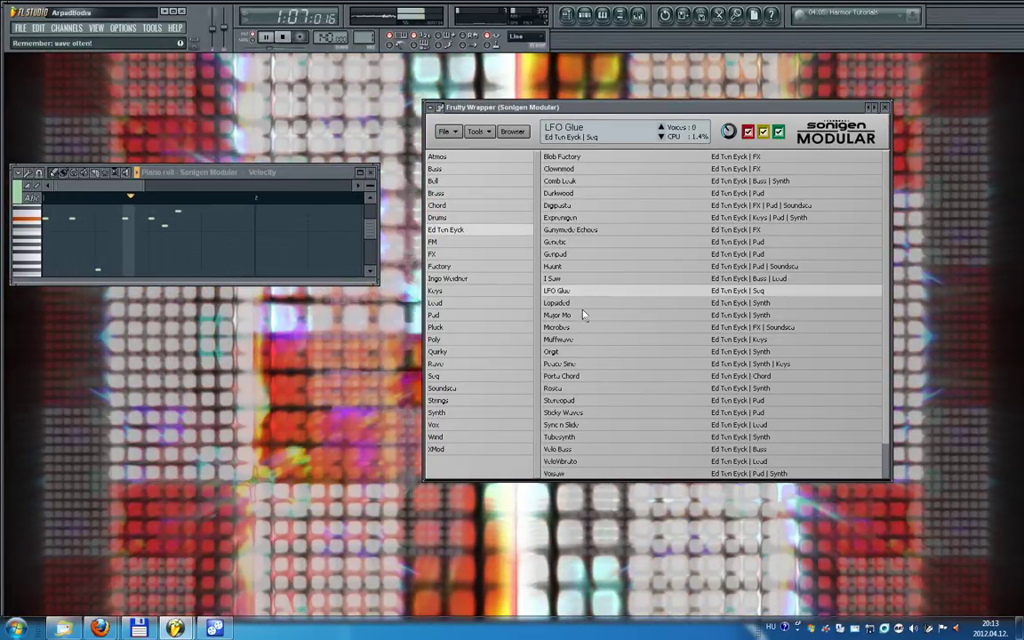
click(620, 352)
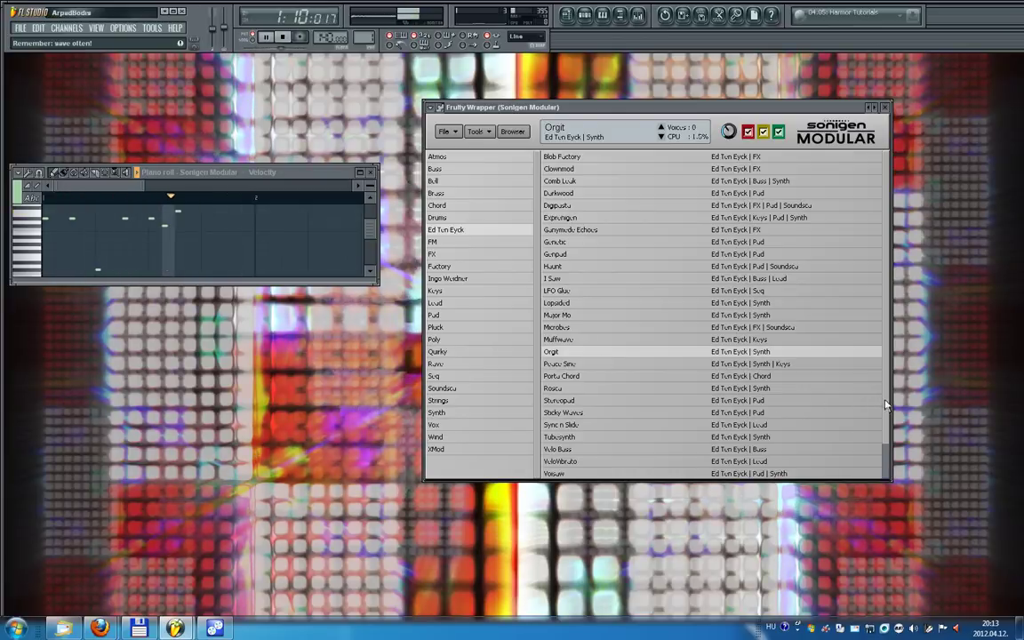
- Audition Sticky Waves, Sync n Slide, Velo Bass and Voisaw from the selected sound designer category
scroll(885, 405, down, 1)
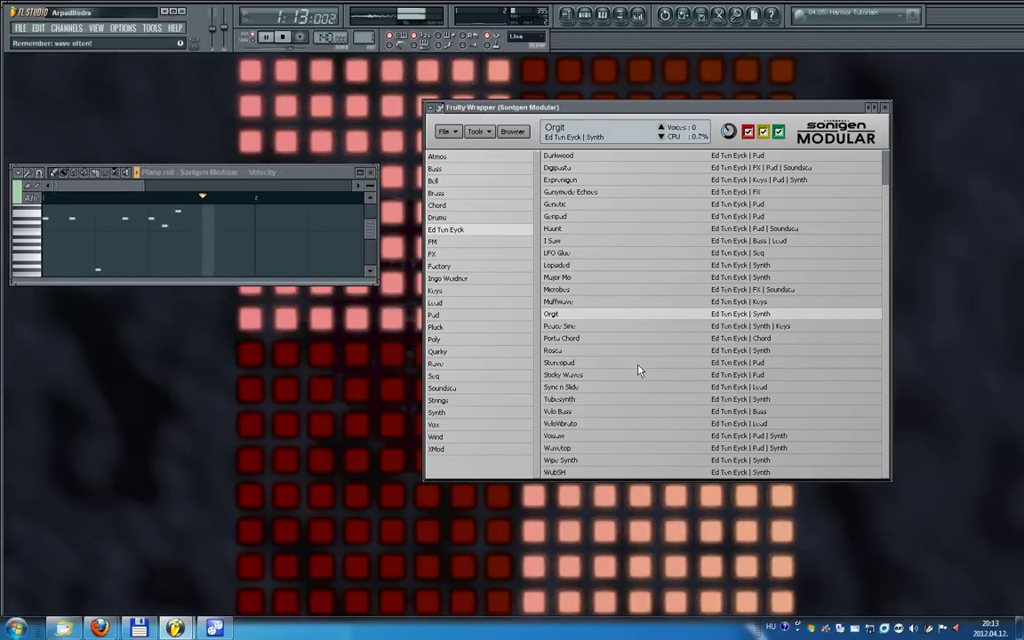
click(640, 365)
click(579, 376)
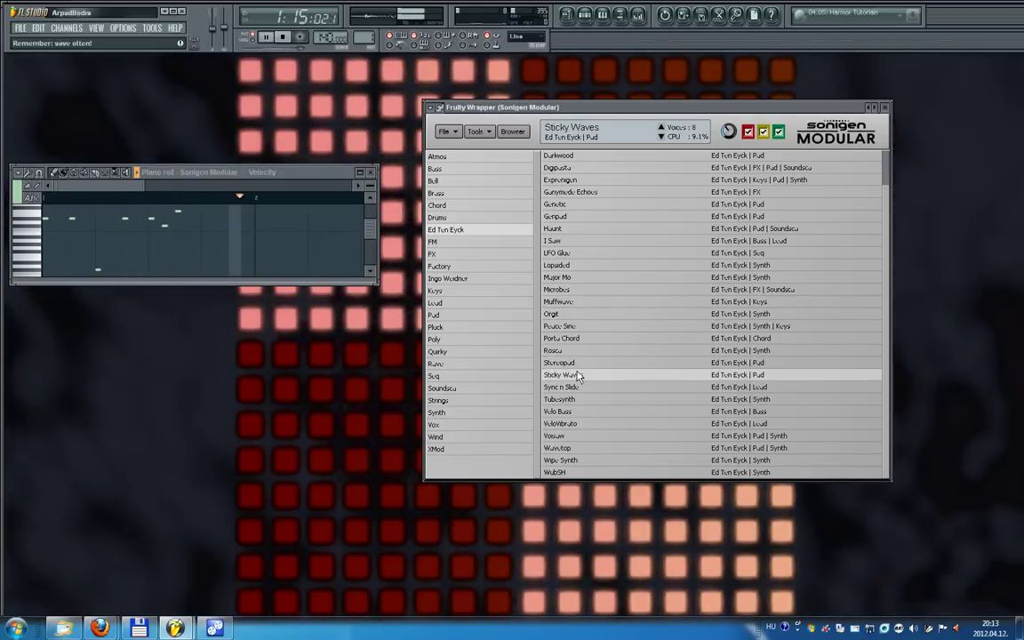
click(570, 387)
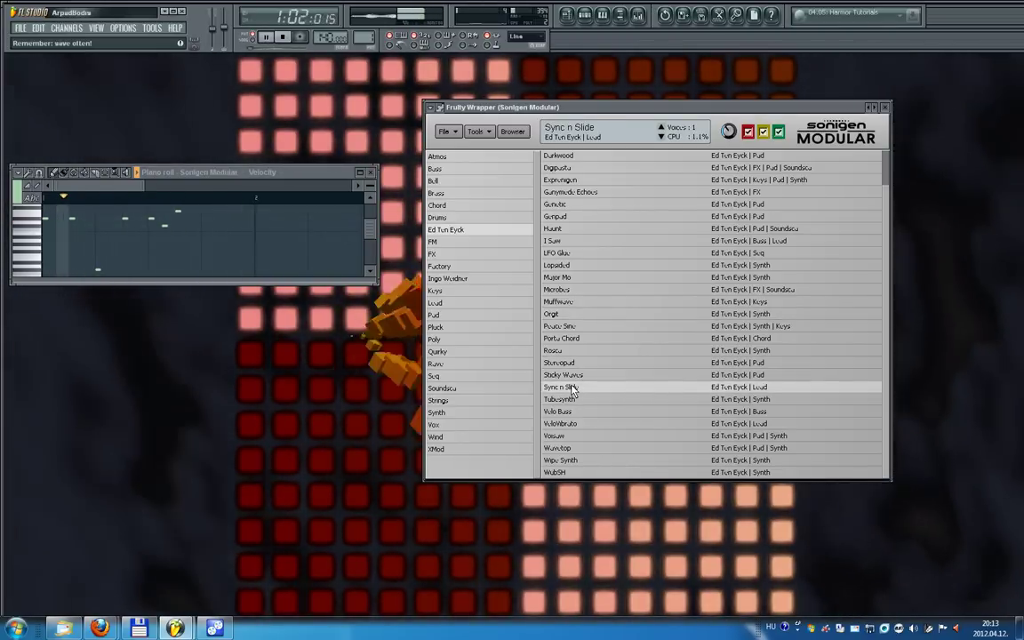
click(574, 413)
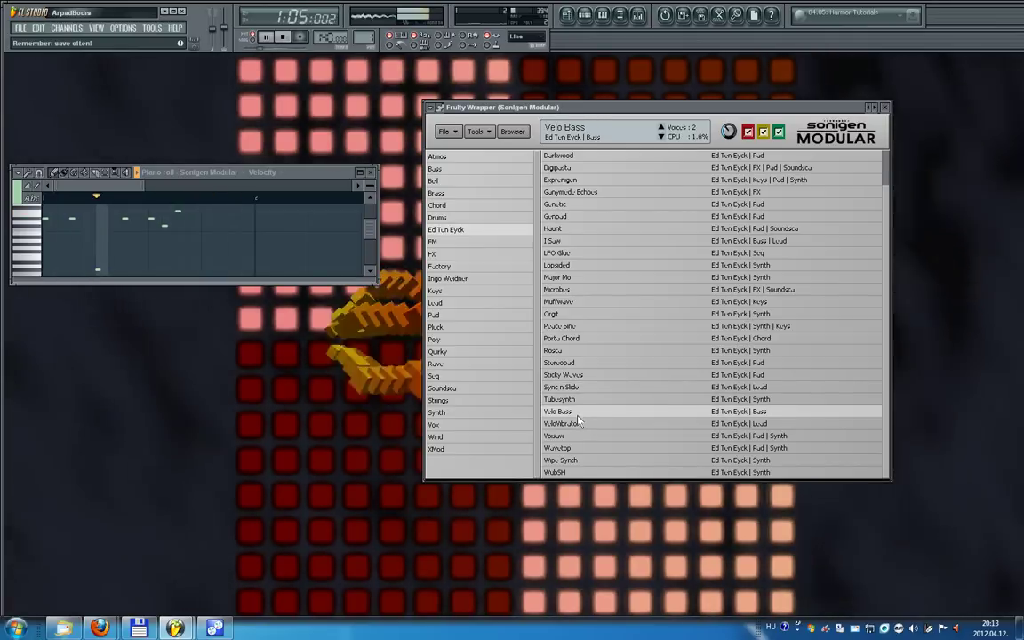
click(577, 436)
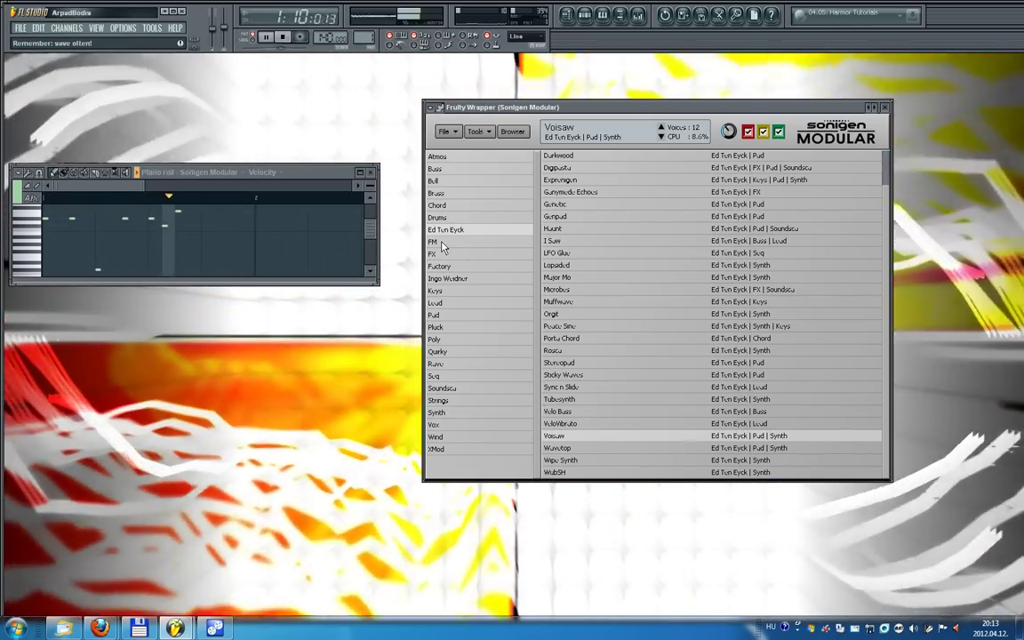
- Show the Voisaw preset's modules, lower MultiFilter2's cutoff and raise MultiFilter's cutoff
click(523, 132)
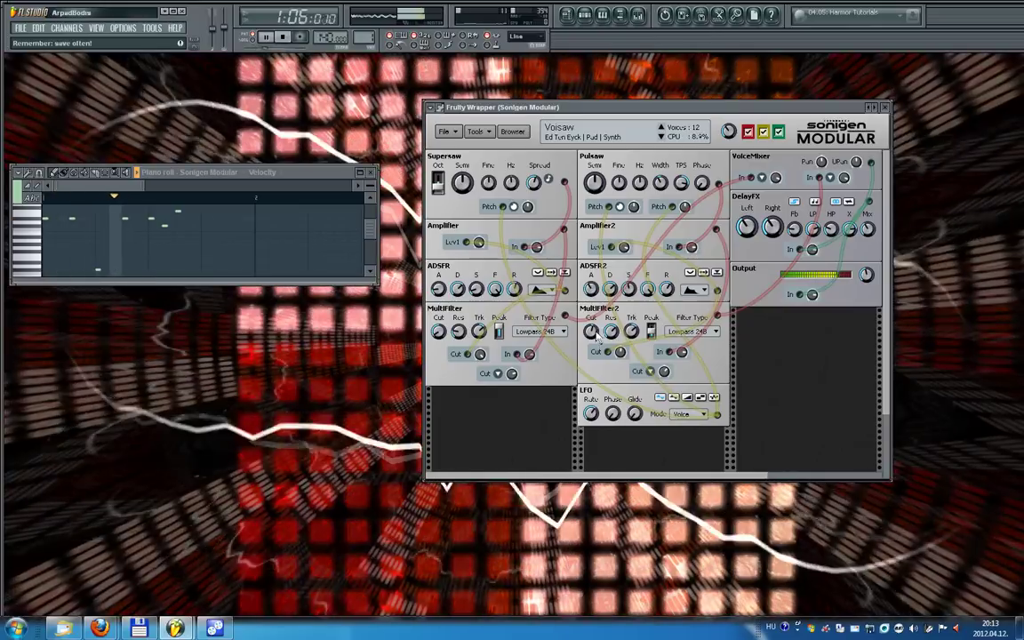
mouse_move(596, 338)
scroll(592, 332, down, 5)
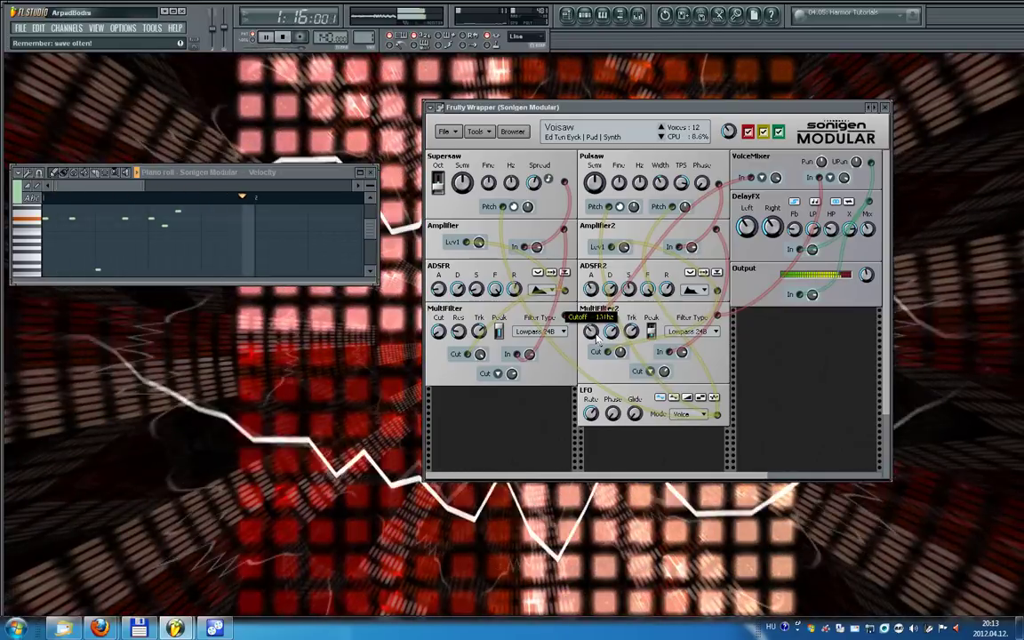
mouse_move(439, 332)
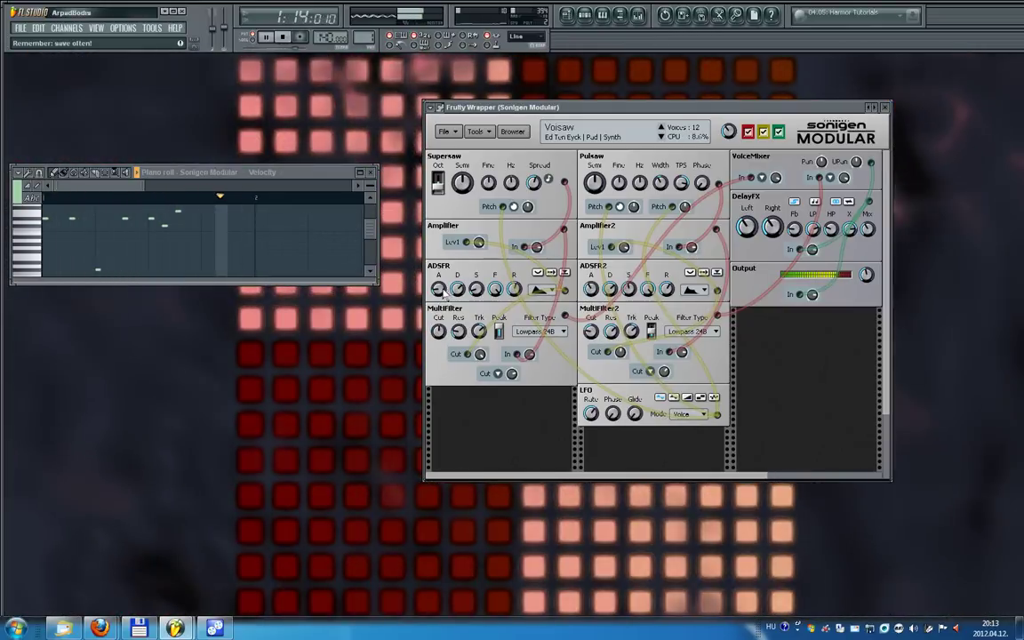
- Set ADSFR's attack to 0.0 ms, shorten ADSFR2's attack and readjust MultiFilter2's cutoff
mouse_move(440, 290)
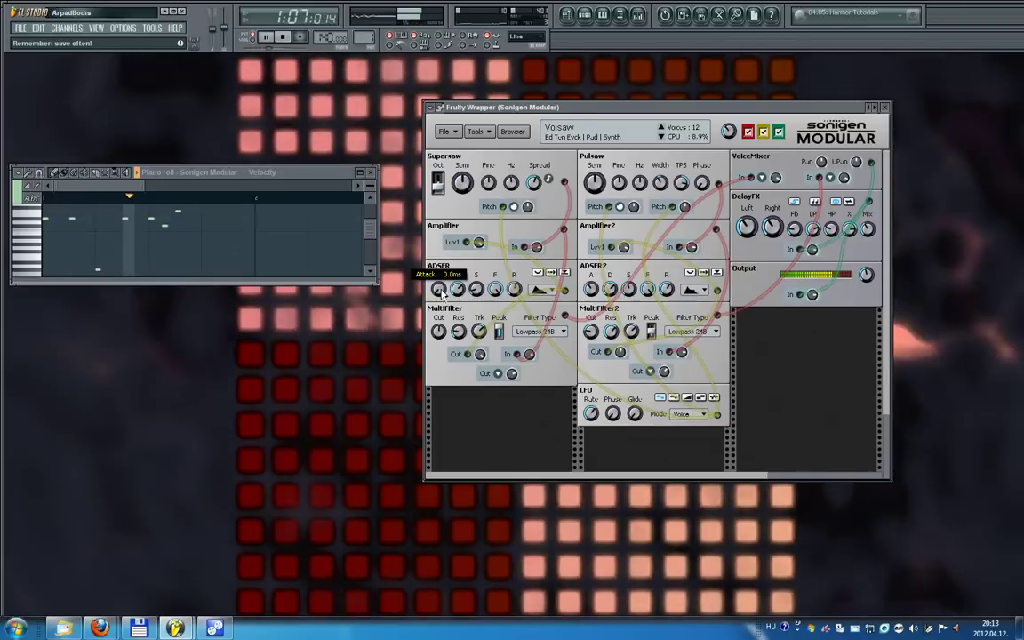
mouse_move(591, 291)
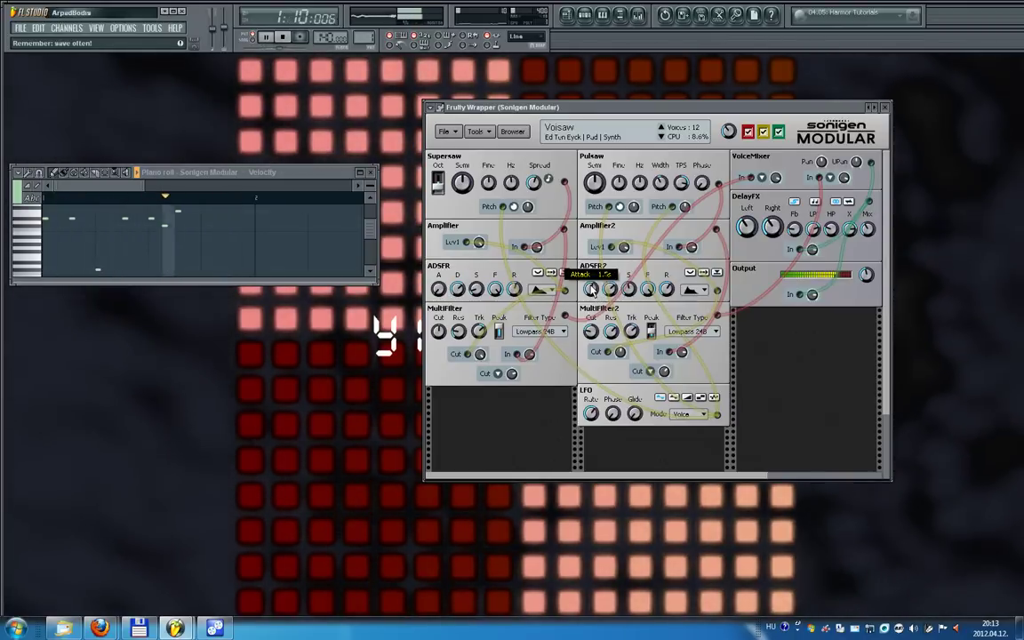
scroll(592, 291, down, 10)
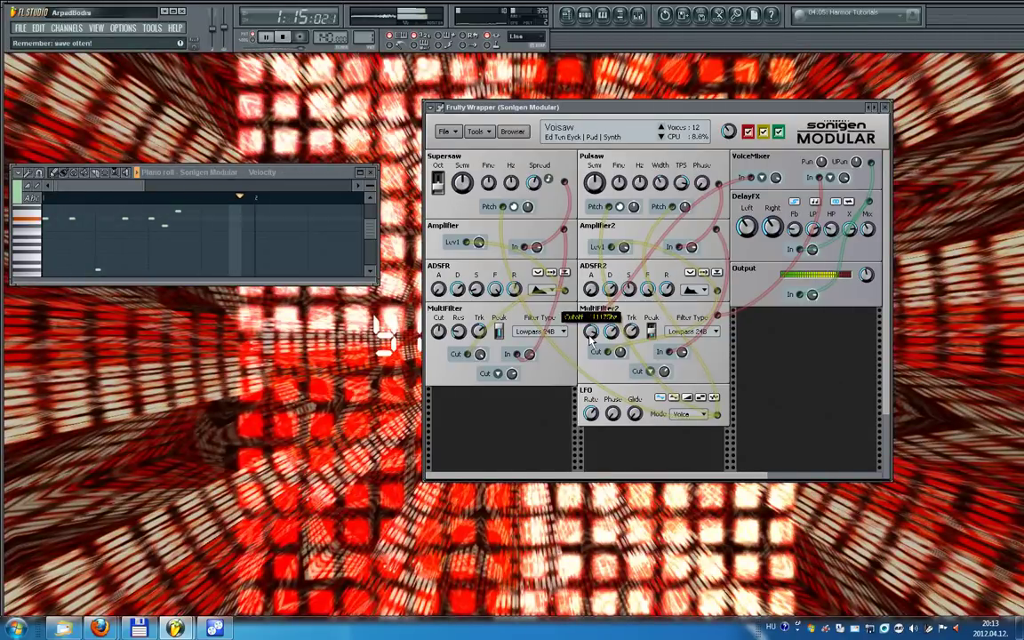
drag(589, 337, 594, 347)
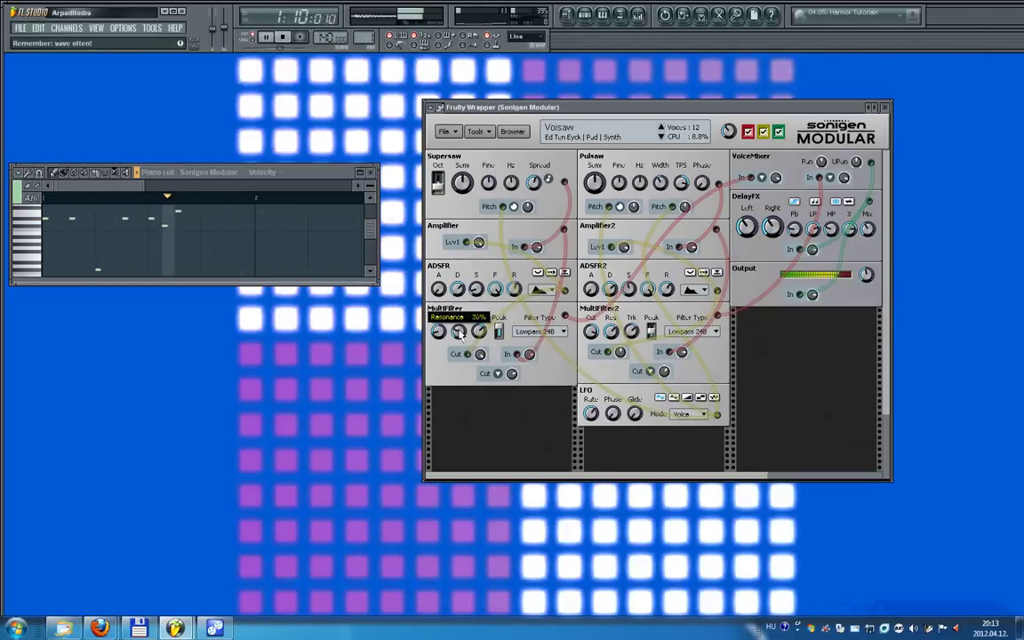
- Raise MultiFilter's resonance, reduce its key tracking and set its Peak Boost to 0
scroll(459, 334, up, 1)
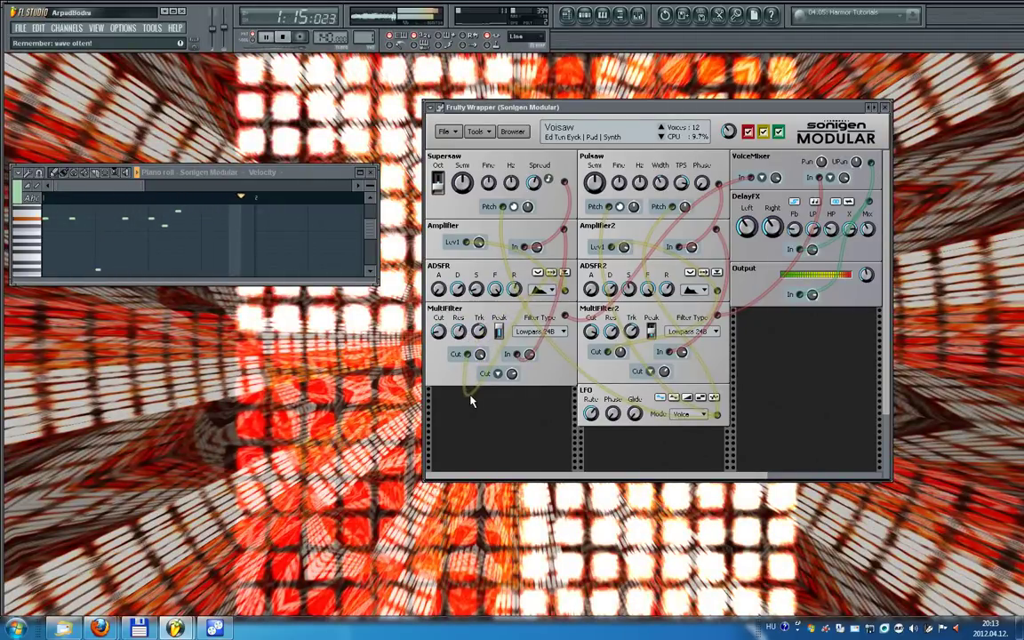
scroll(478, 331, down, 2)
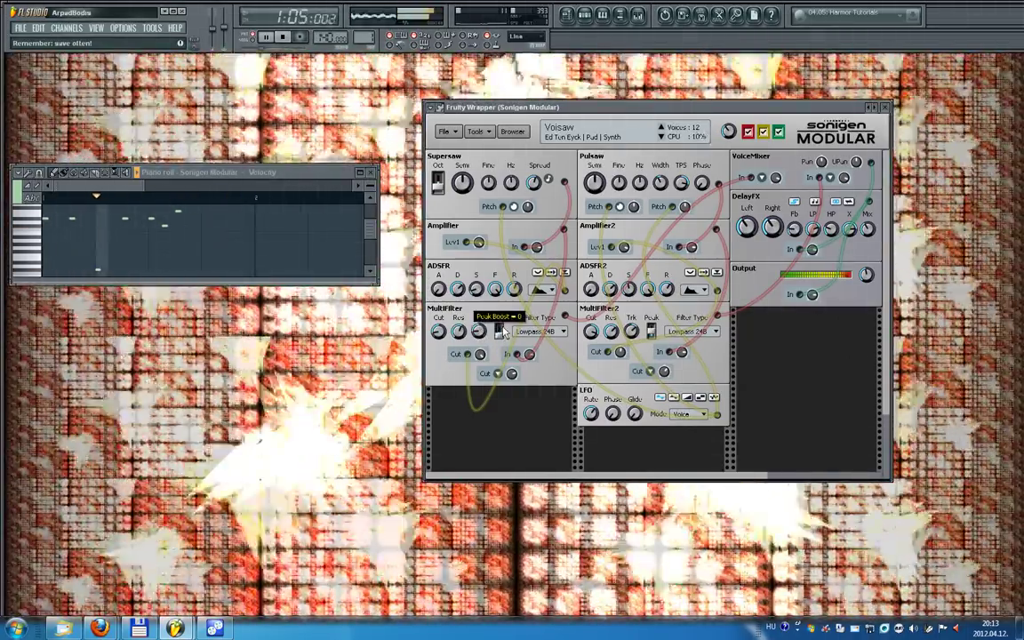
mouse_move(499, 332)
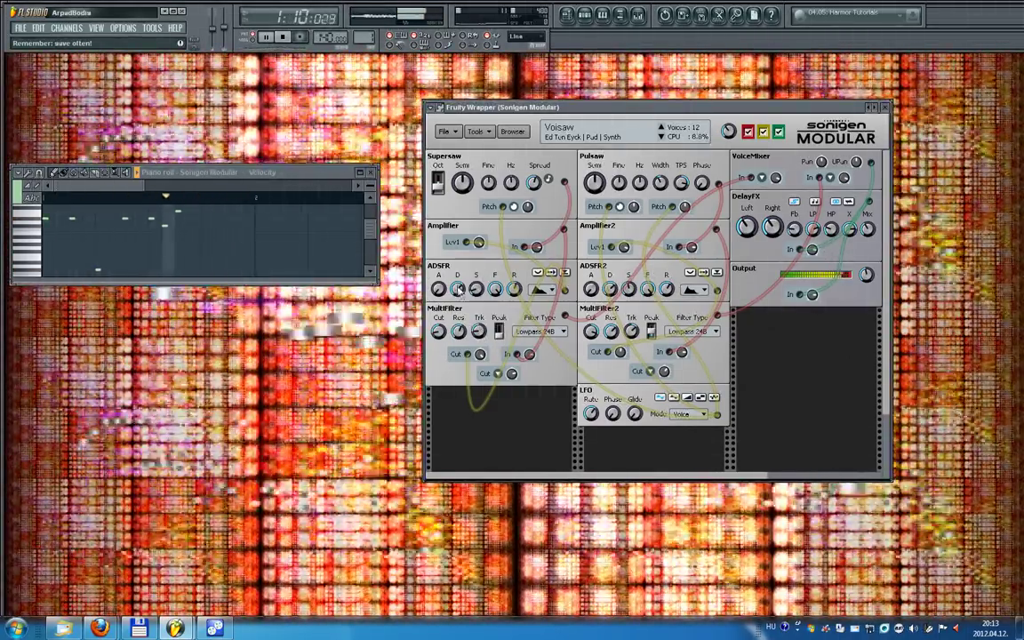
- Adjust ADSFR's decay and the Supersaw oscillator's semitone, fine-tuning and octave settings
scroll(457, 290, down, 5)
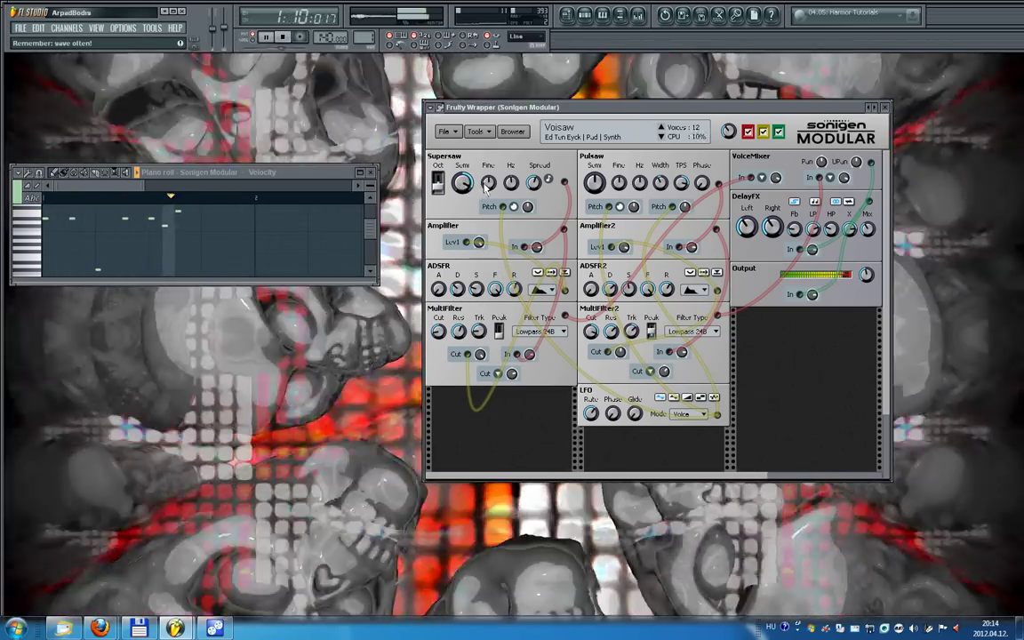
mouse_move(486, 184)
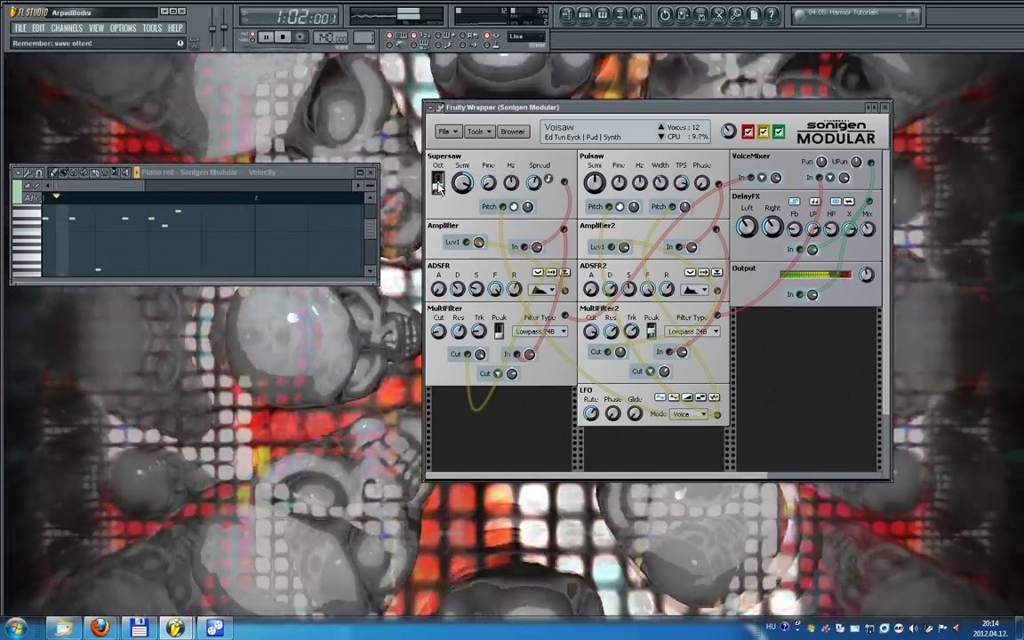
mouse_move(438, 184)
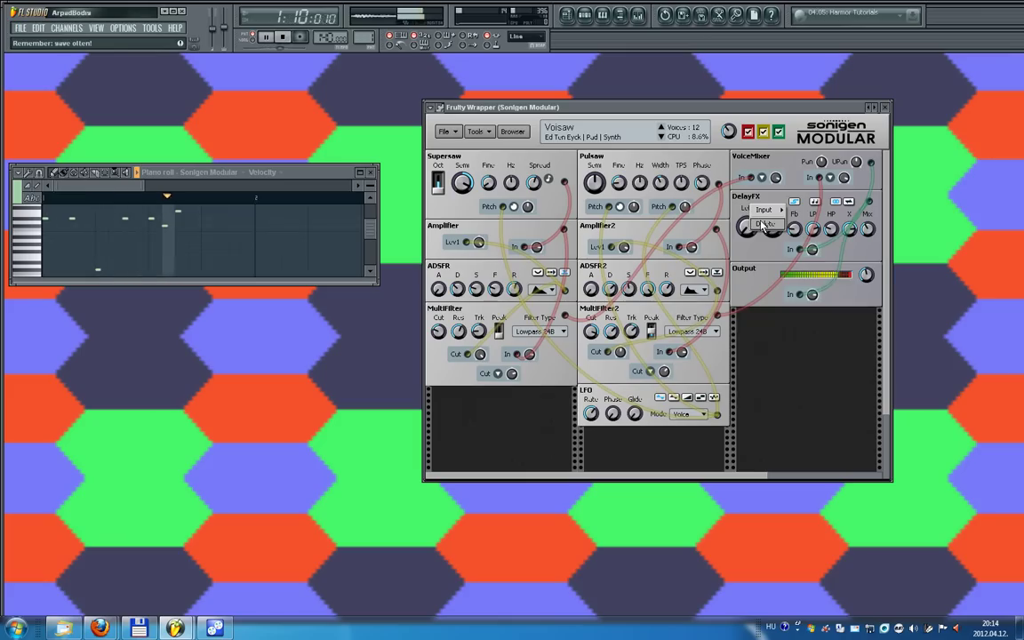
- Delete the DelayFX module, route VoiceMixer directly into Output and adjust the output level
click(763, 224)
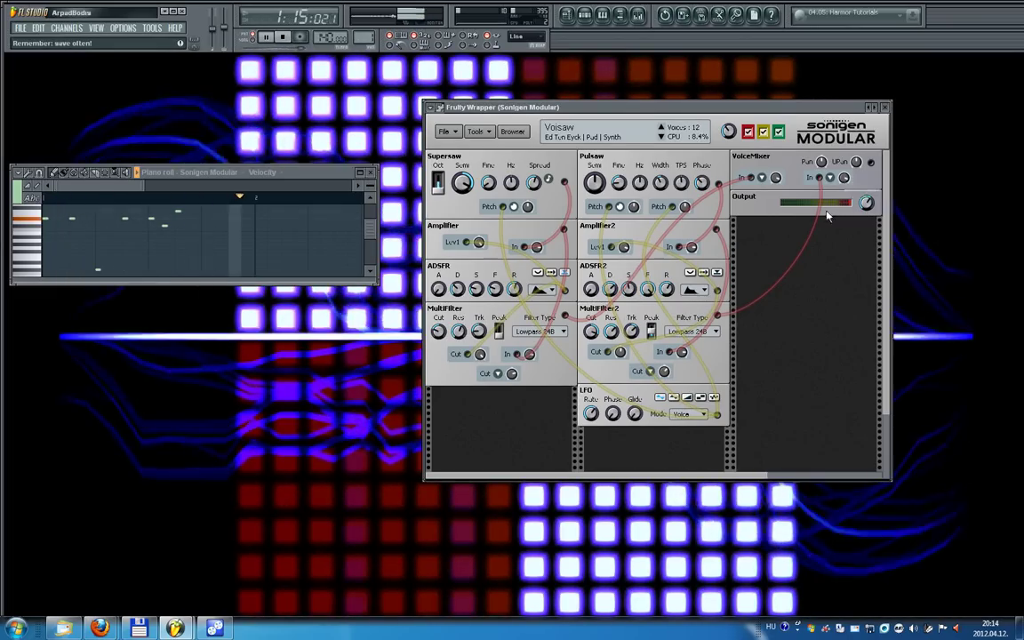
right_click(772, 213)
mouse_move(787, 217)
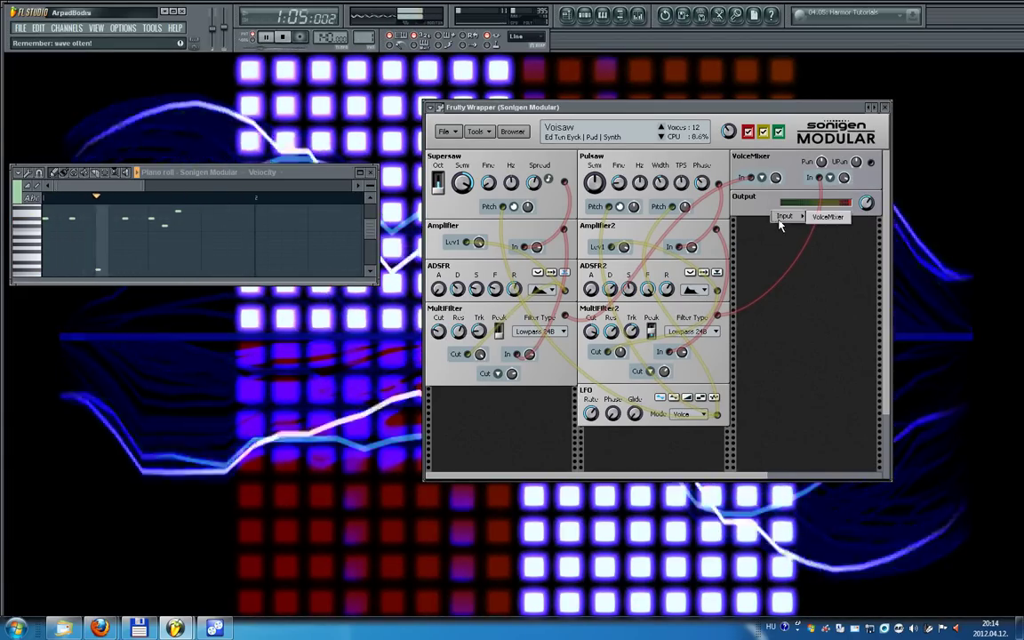
click(823, 217)
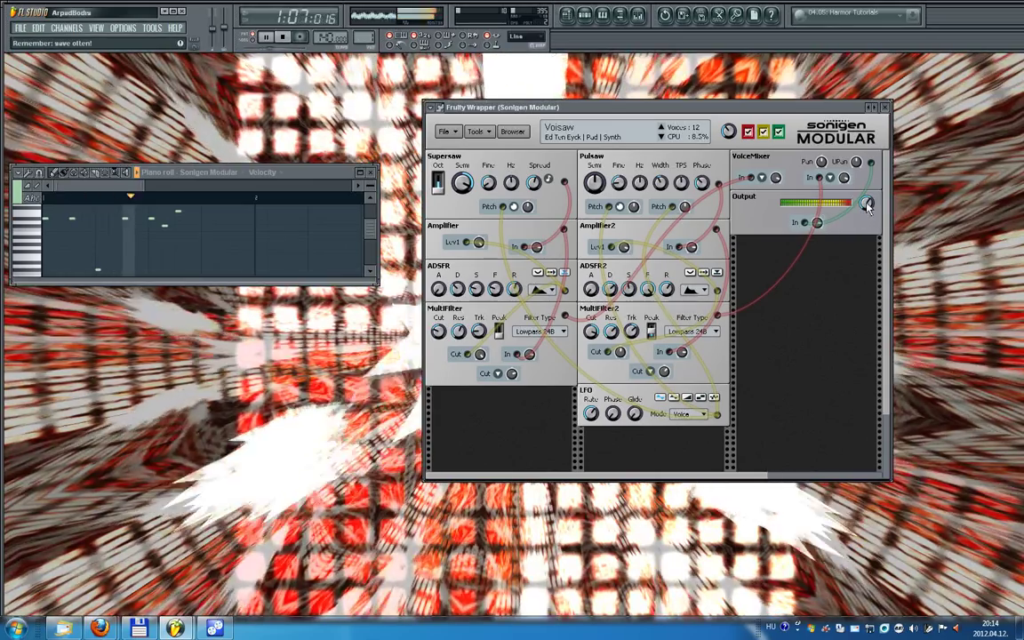
mouse_move(866, 204)
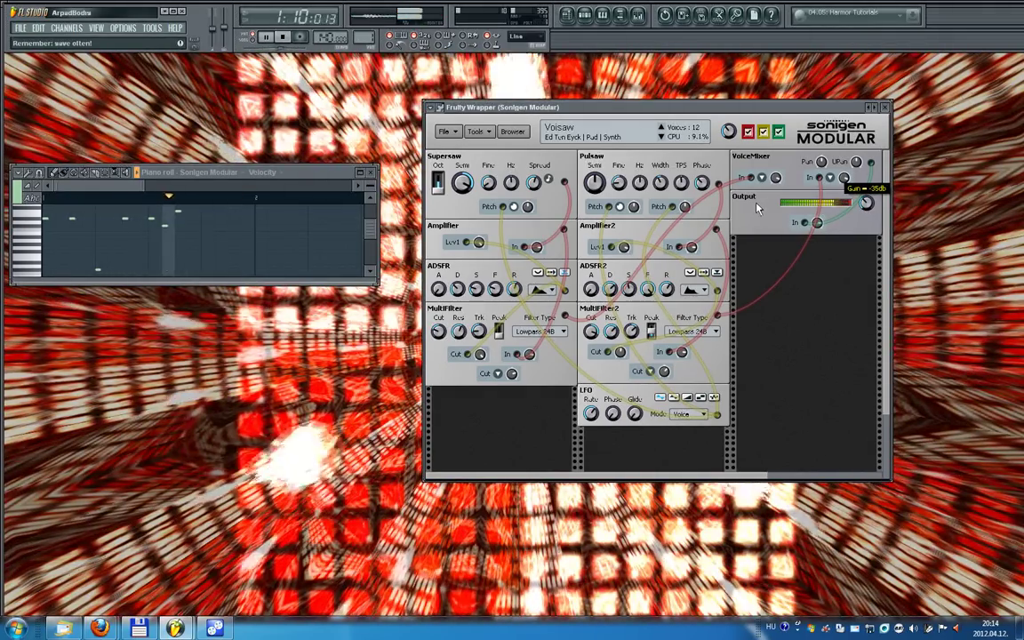
right_click(772, 211)
mouse_move(776, 216)
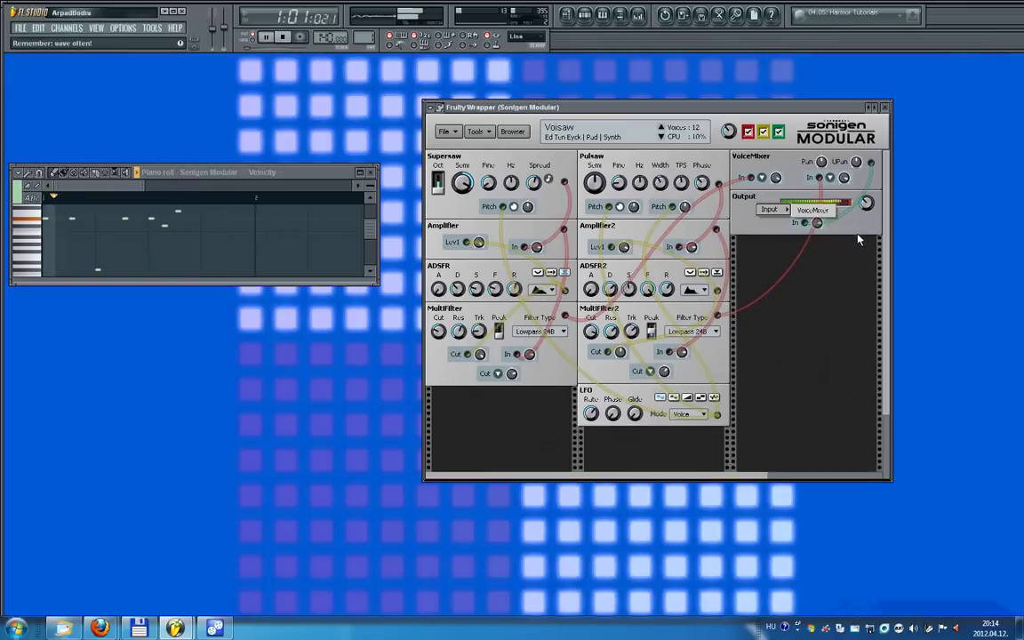
click(811, 209)
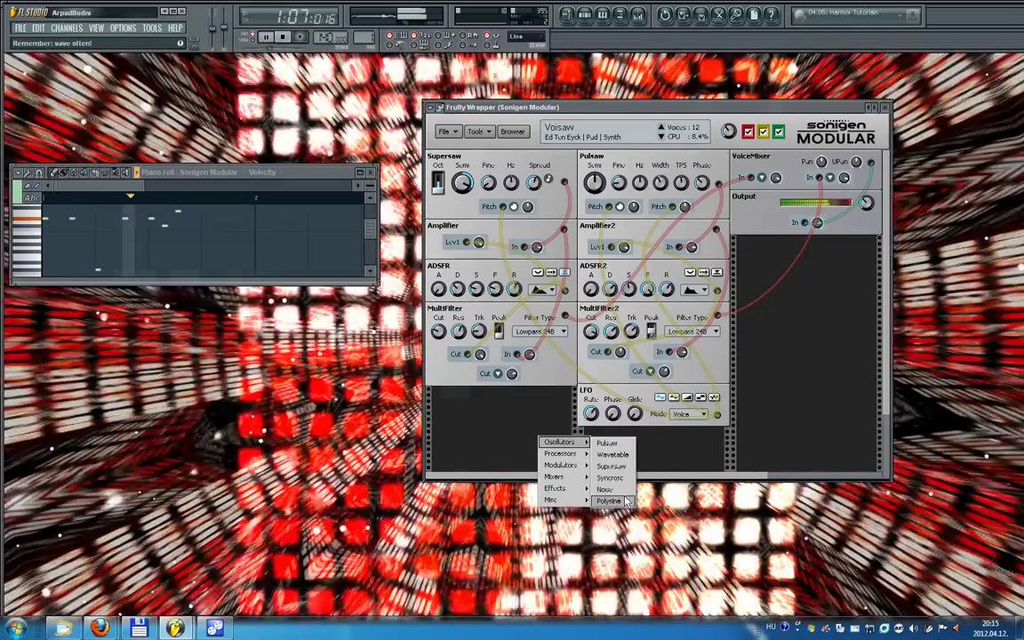
- Add a Polysine oscillator below MultiFilter and a second VoiceMixer input to the Output module
click(623, 501)
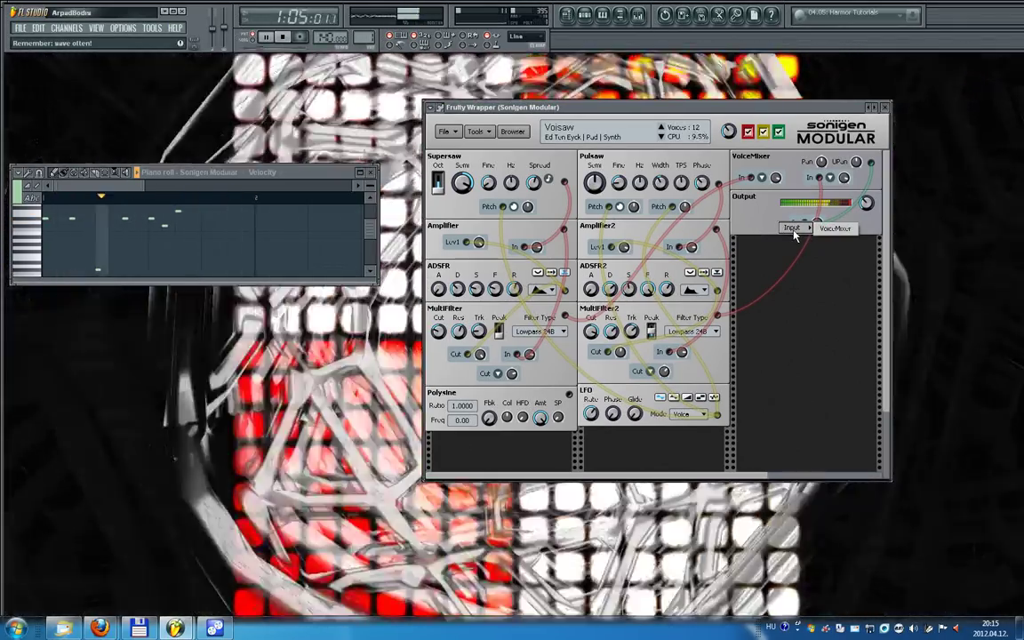
click(834, 228)
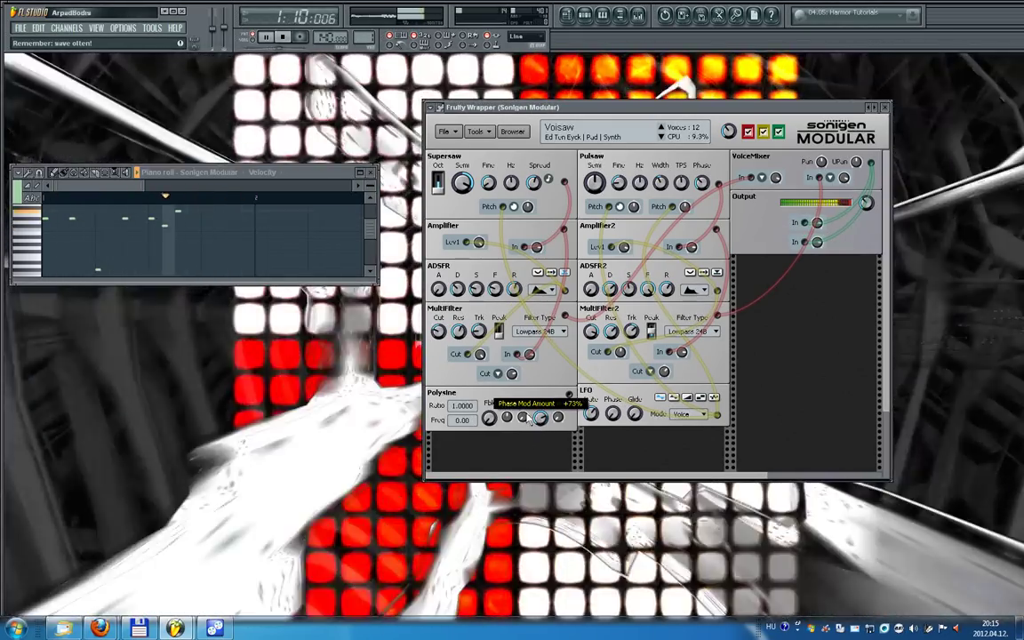
click(488, 397)
mouse_move(498, 435)
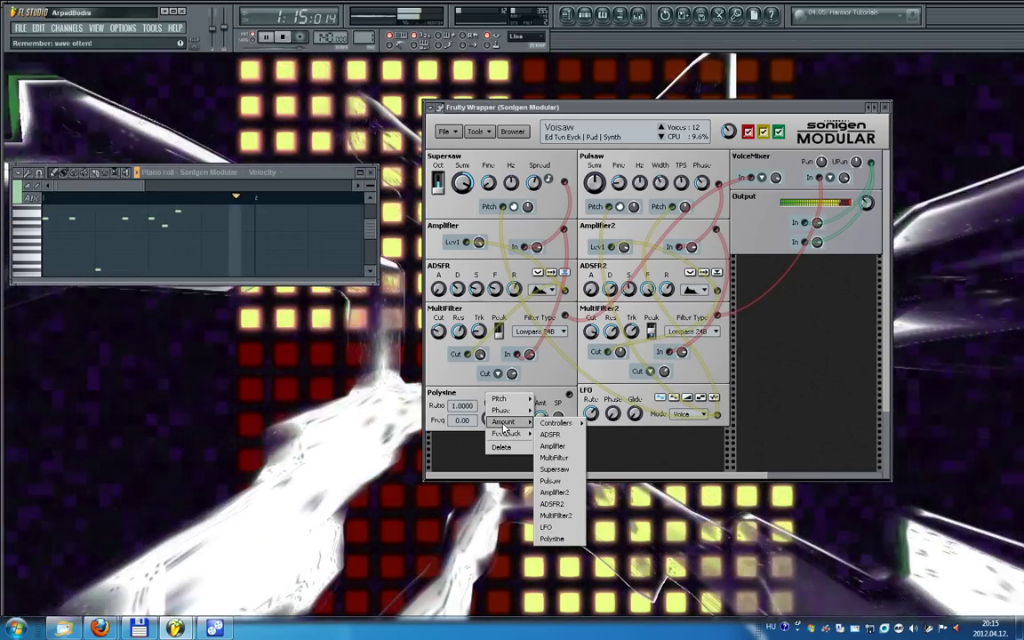
click(476, 402)
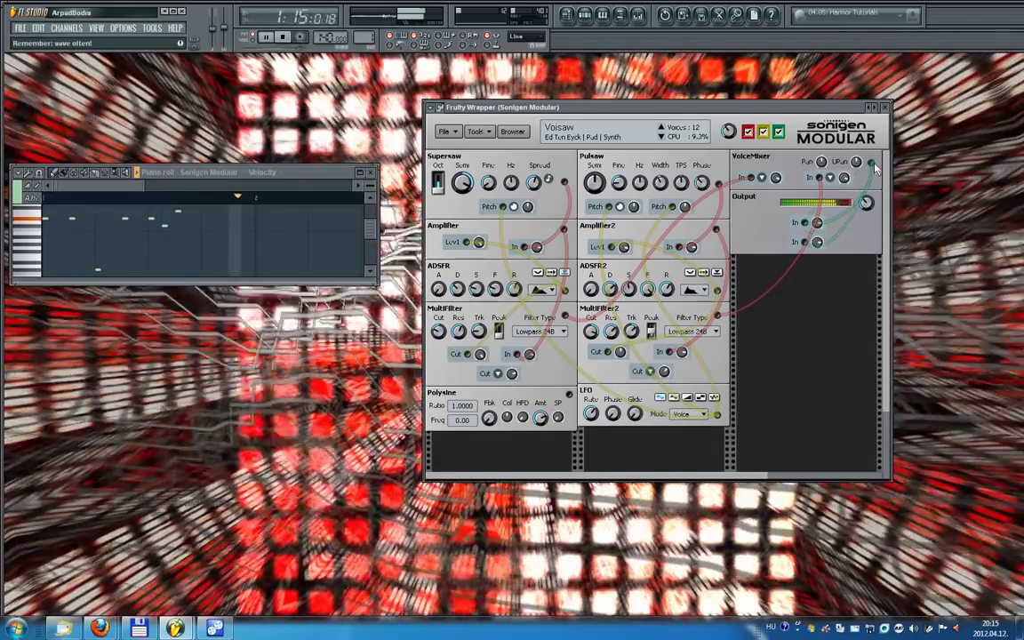
- Route the Polysine oscillator into VoiceMixer as an input and adjust its feedback and phase modulation amount
right_click(784, 166)
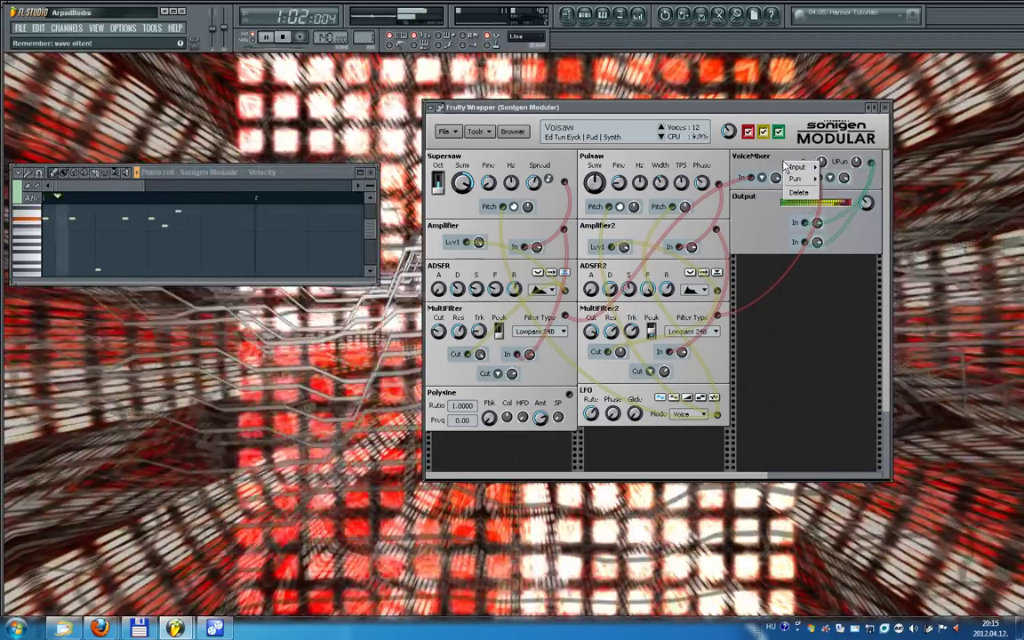
mouse_move(797, 179)
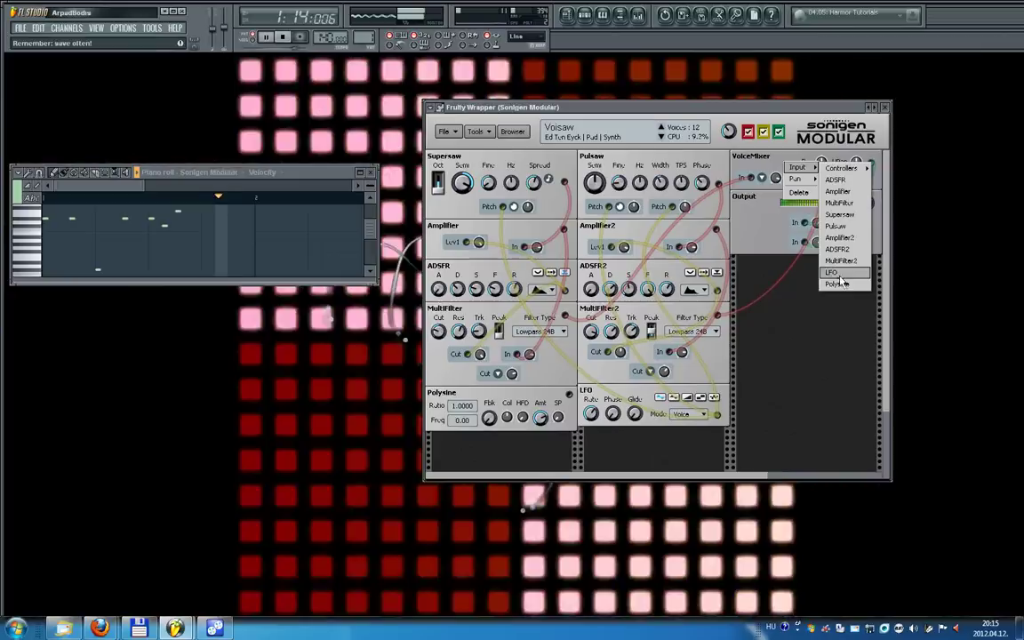
click(835, 180)
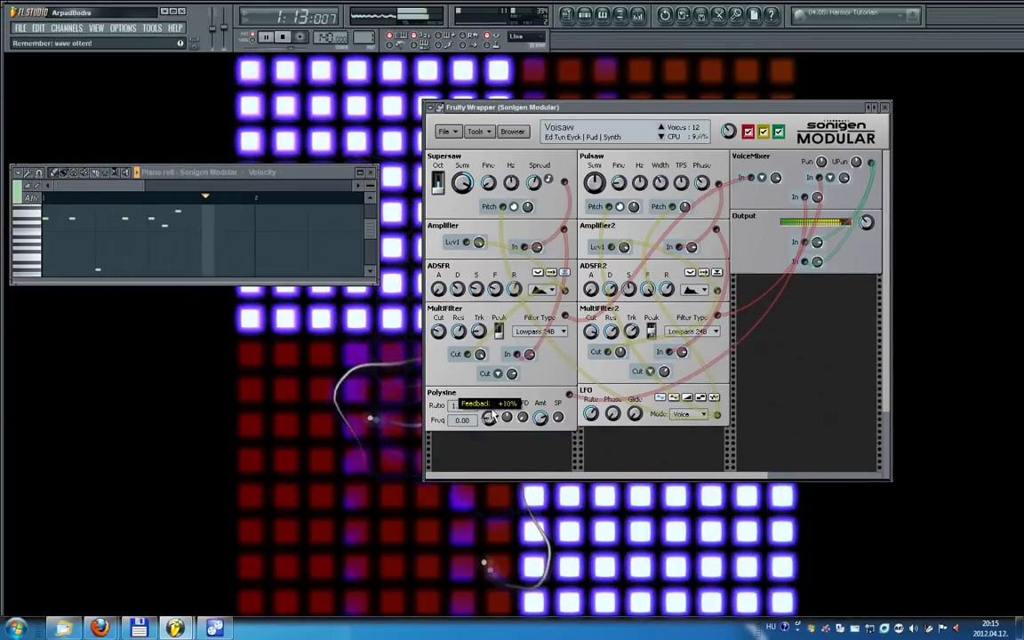
mouse_move(537, 424)
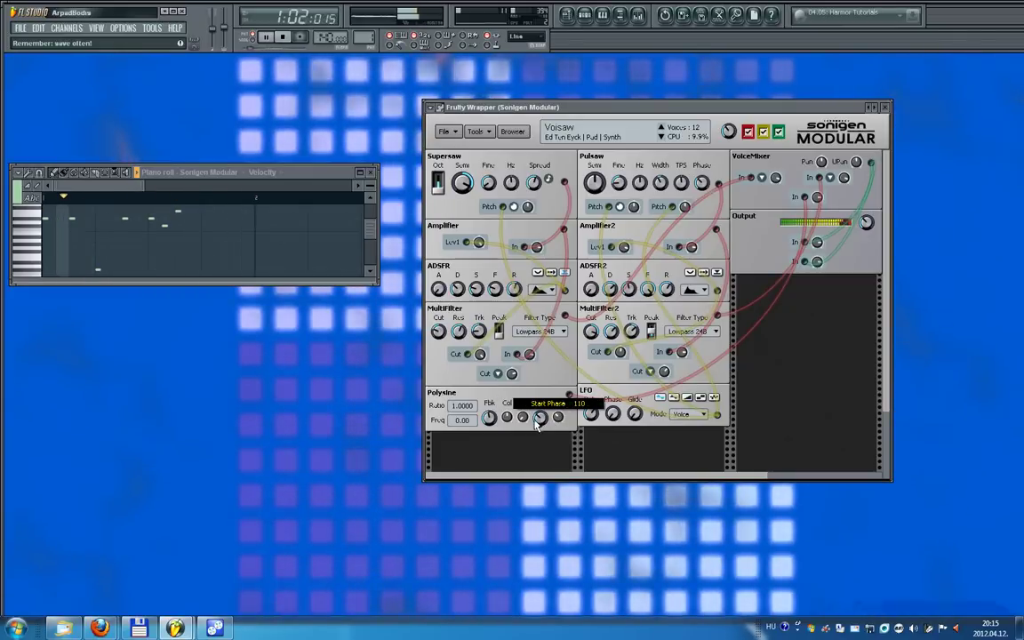
drag(537, 424, 536, 430)
- Add a pitch modulation input to the Polysine oscillator with the Unison controller as its source
mouse_move(501, 419)
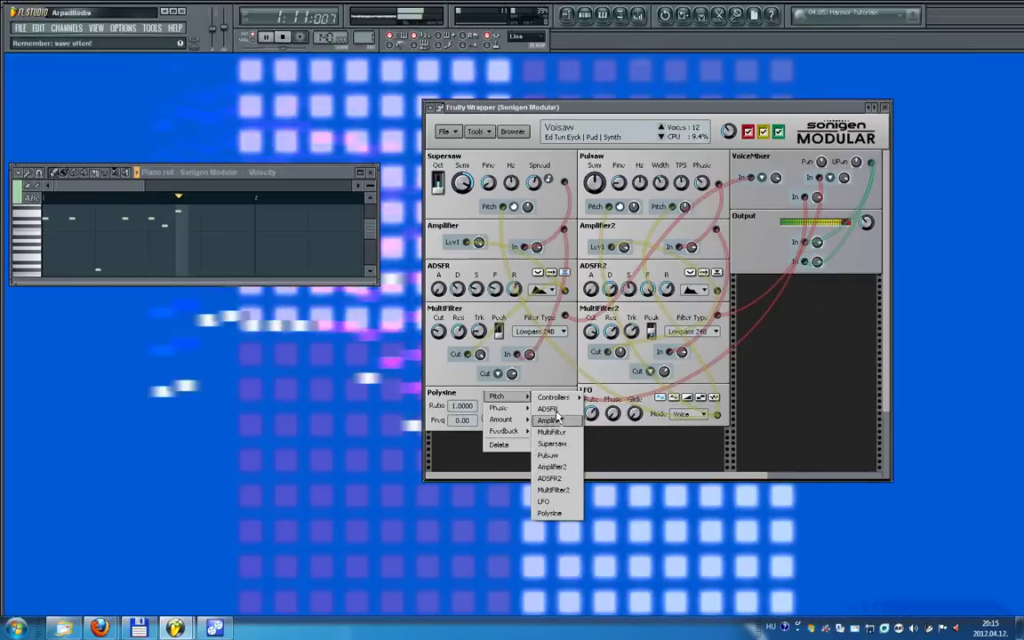
mouse_move(558, 397)
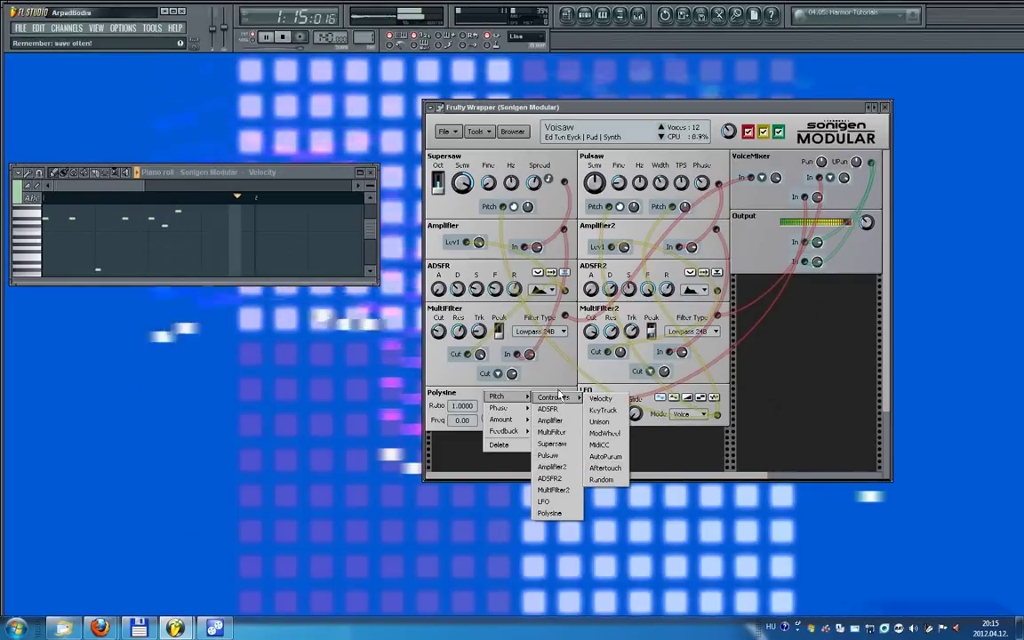
click(610, 426)
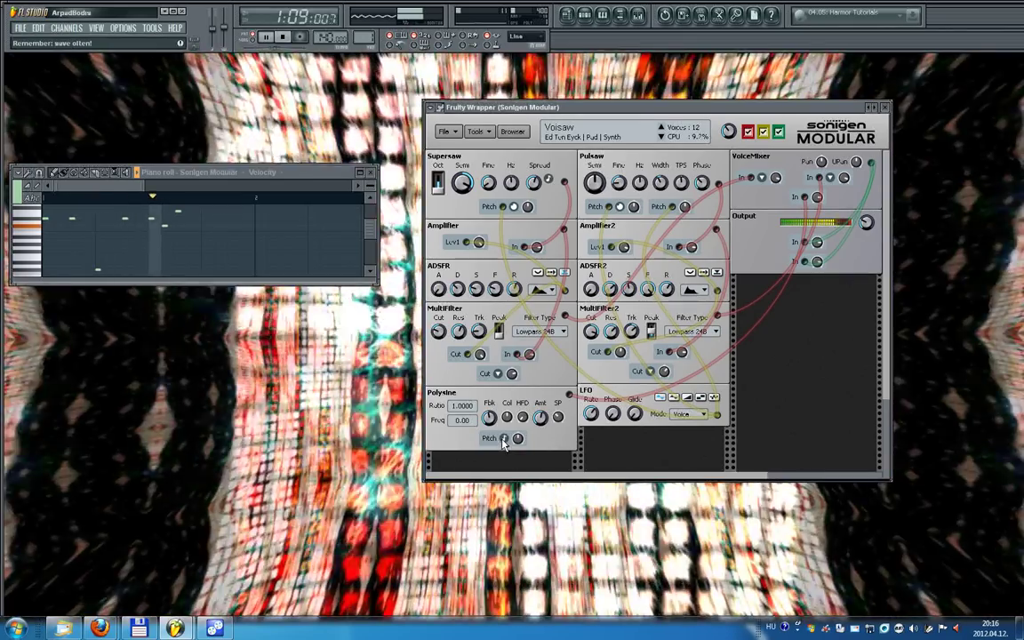
- Adjust the Polysine oscillator's pitch modulation amount and try its feedback and phase modulation settings
click(504, 437)
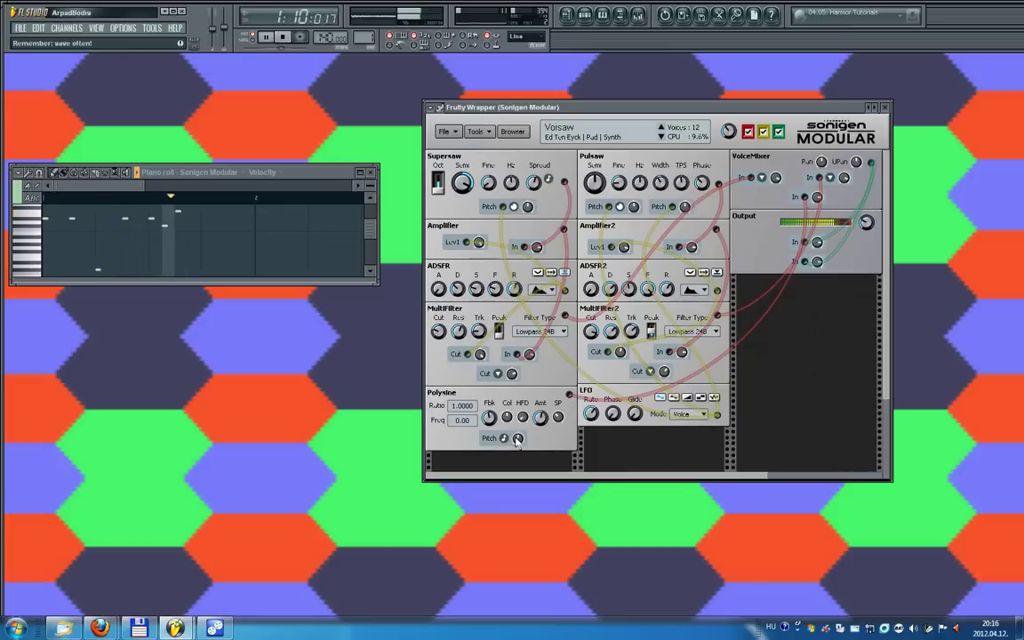
mouse_move(518, 430)
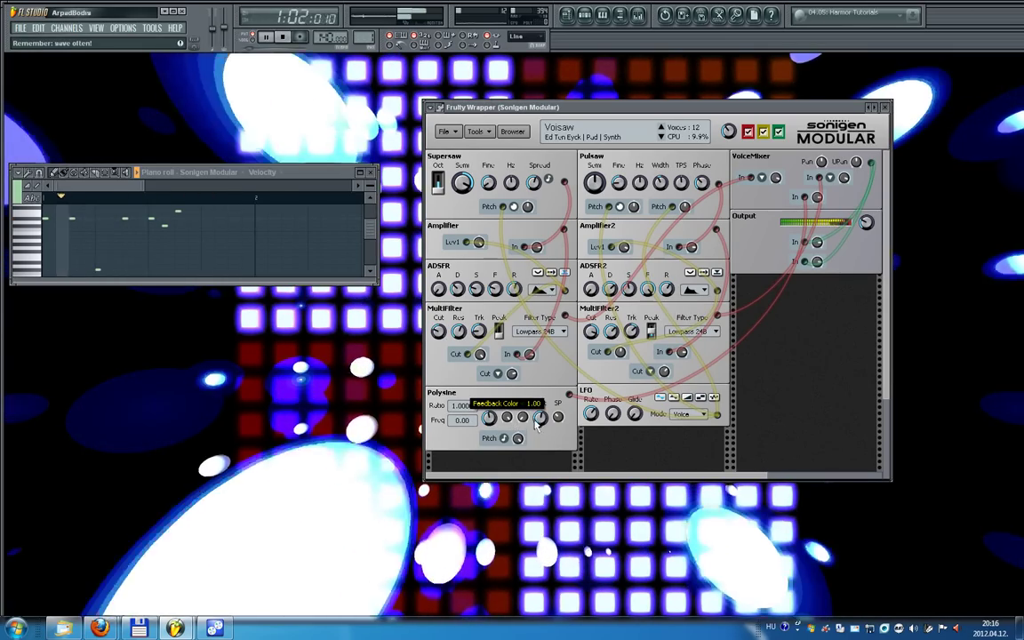
scroll(530, 409, up, 4)
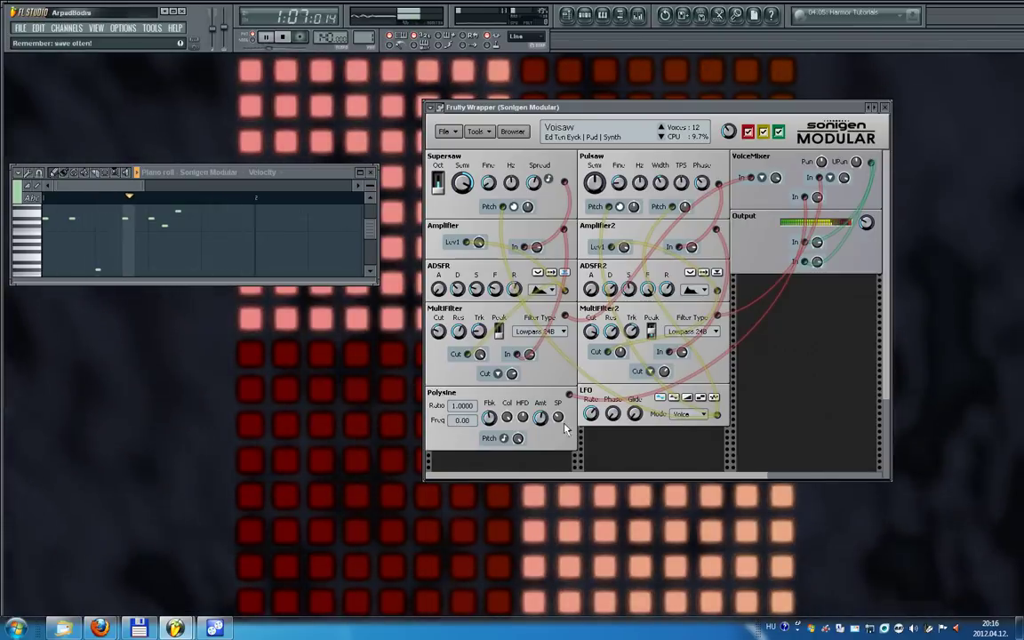
- Delete the pitch modulation input from the Polysine oscillator and remove the whole Polysine module from the patch
click(503, 439)
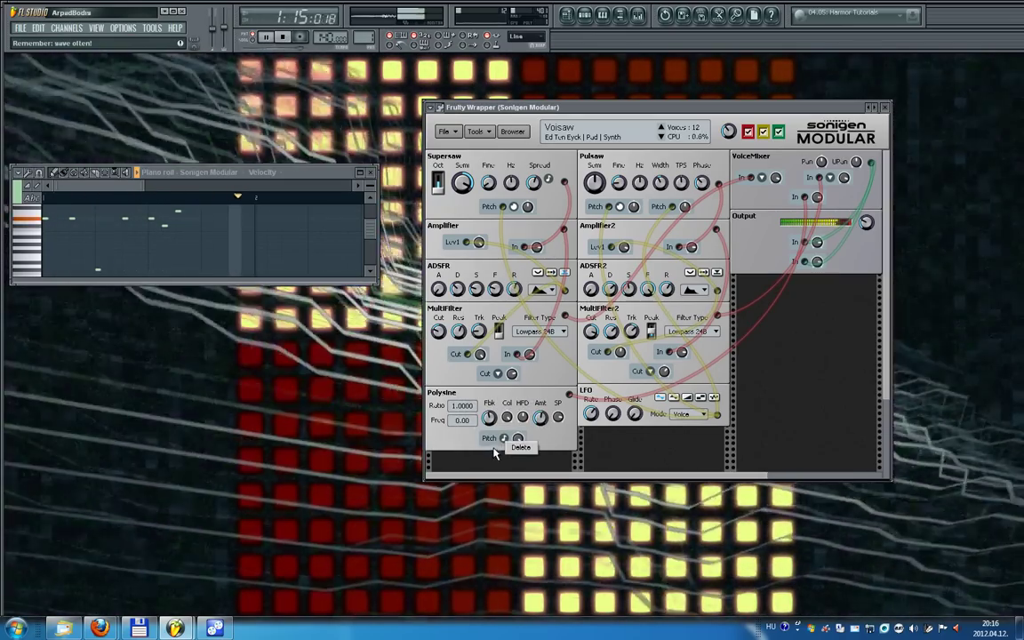
click(506, 445)
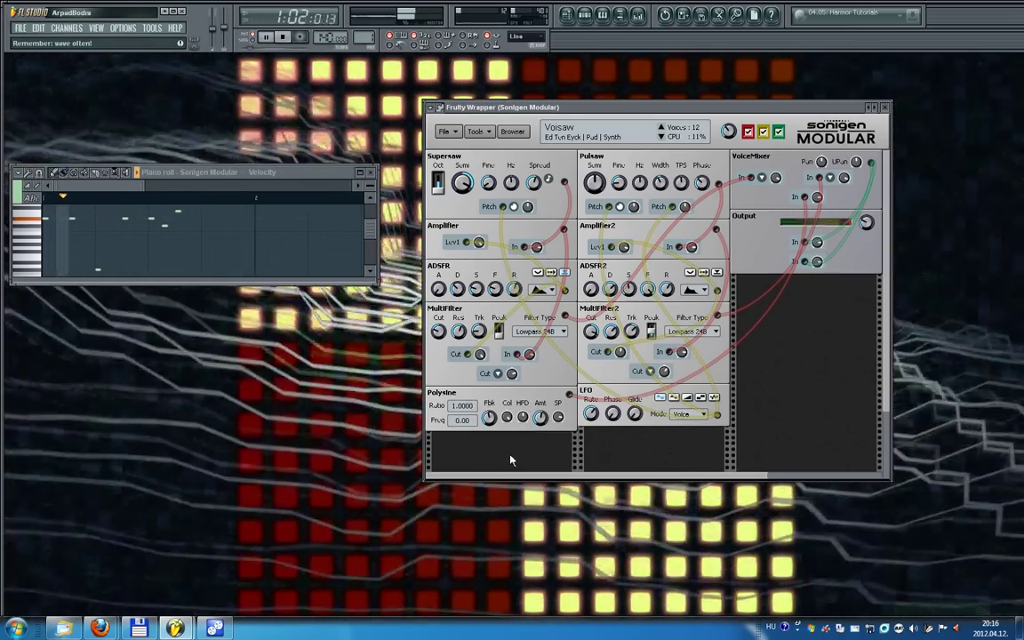
right_click(514, 434)
mouse_move(524, 441)
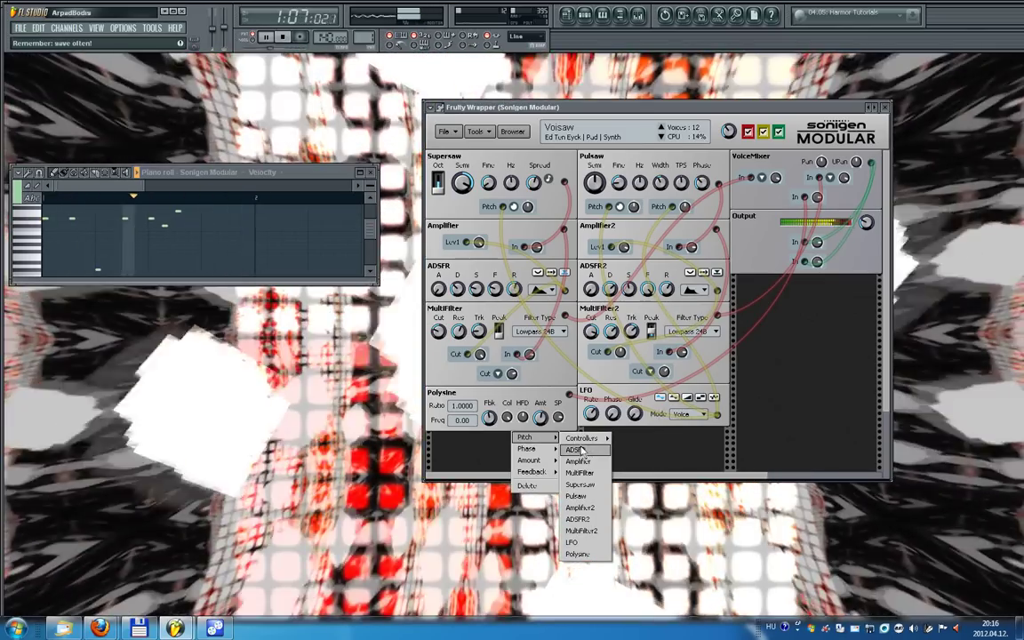
click(576, 450)
right_click(499, 393)
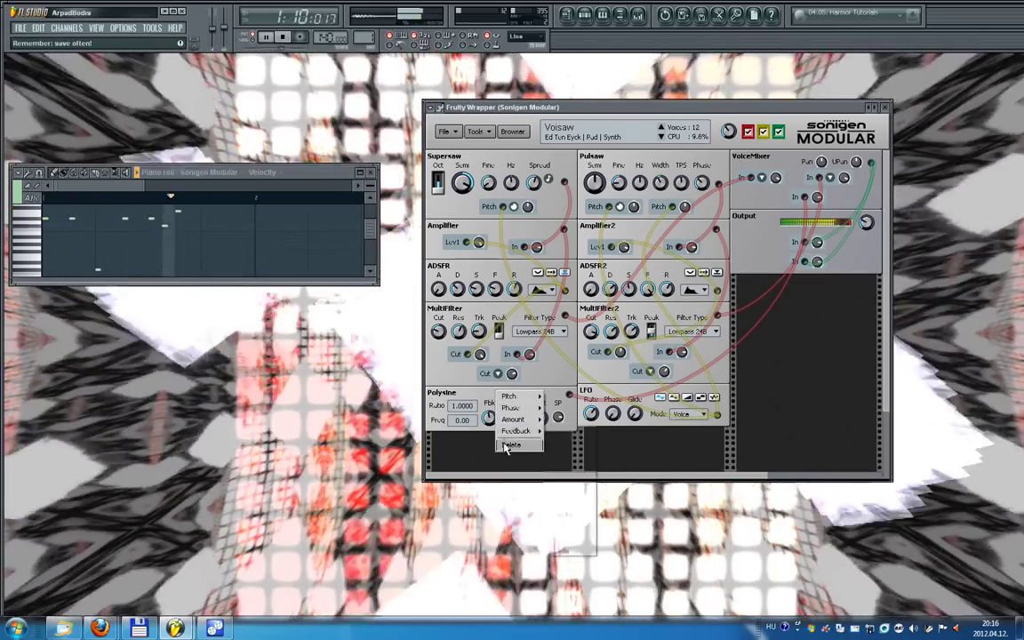
click(507, 445)
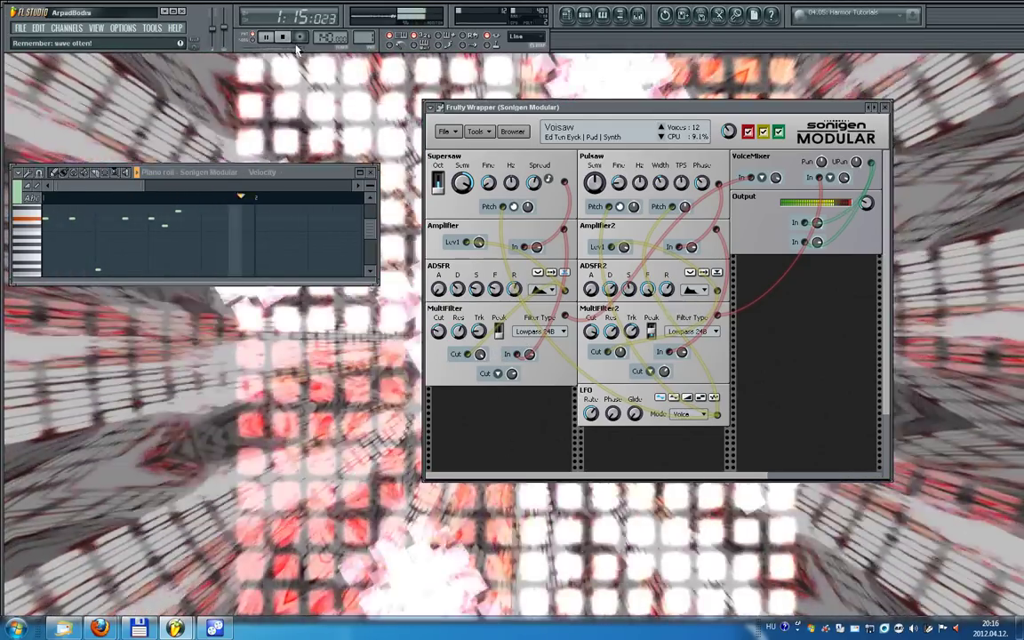
- Load the VeloVibrato preset, audition it over the pattern and stop playback
click(283, 37)
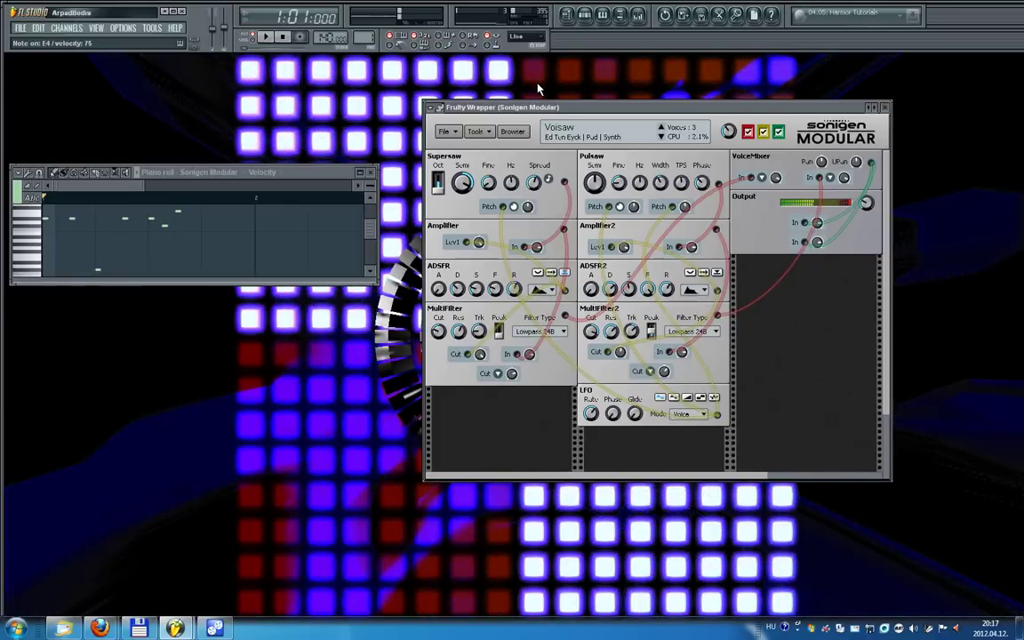
click(663, 127)
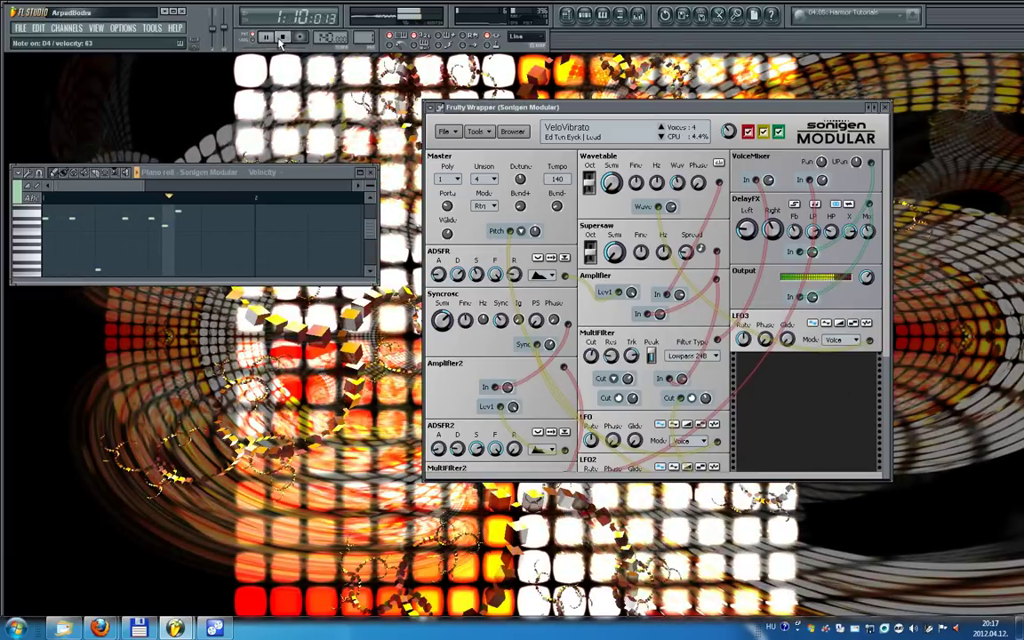
click(285, 38)
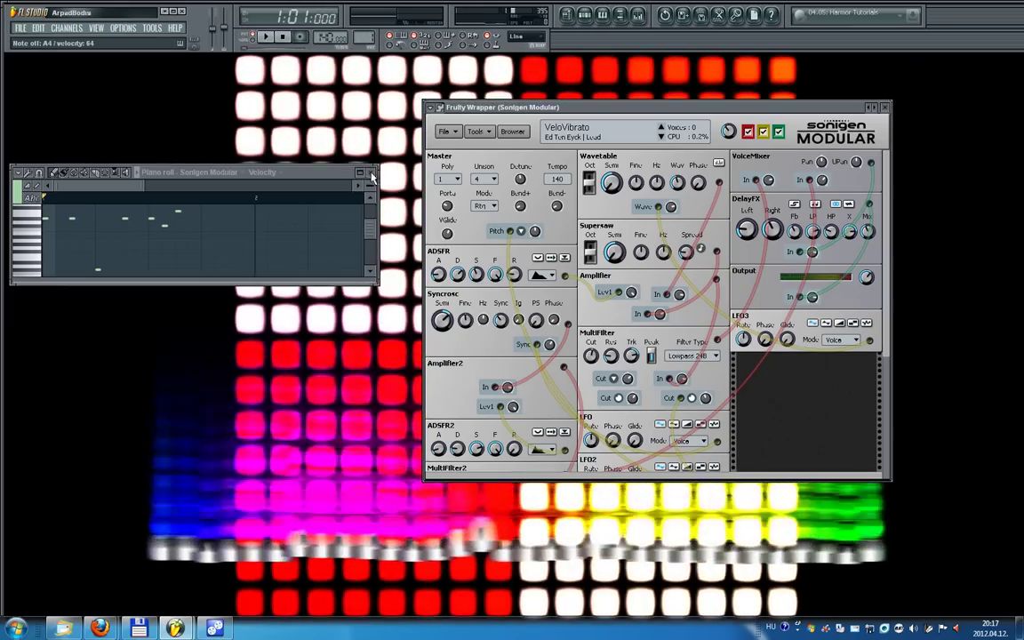
- Close the piano roll and move the synth window closer to the middle of the workspace
click(371, 174)
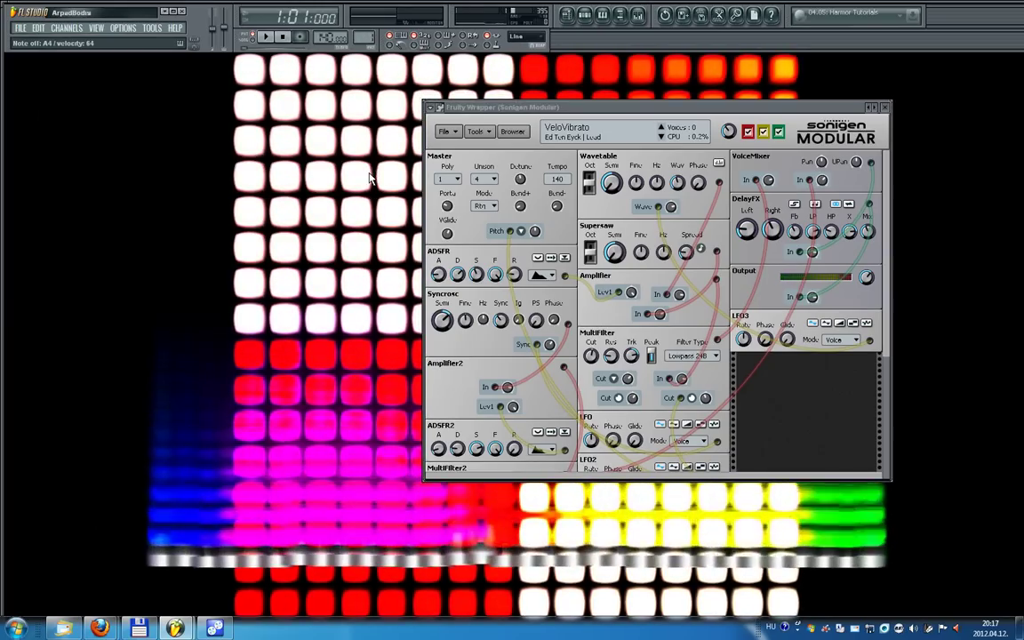
drag(514, 108, 402, 124)
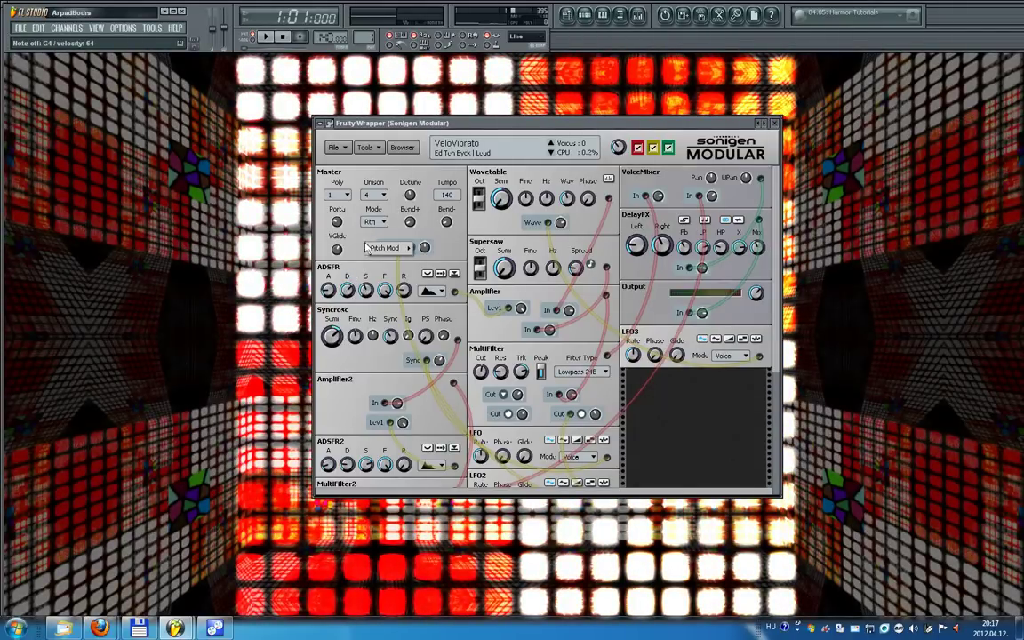
- Examine the available pitch modulation sources in the Master module and the remaining modules of the VeloVibrato patch
click(372, 249)
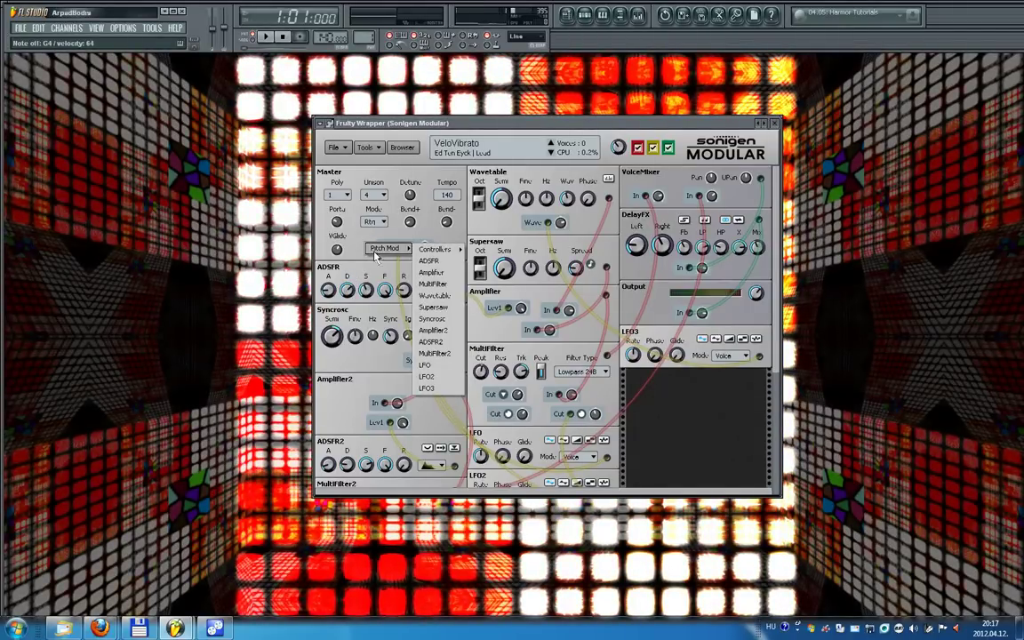
click(356, 244)
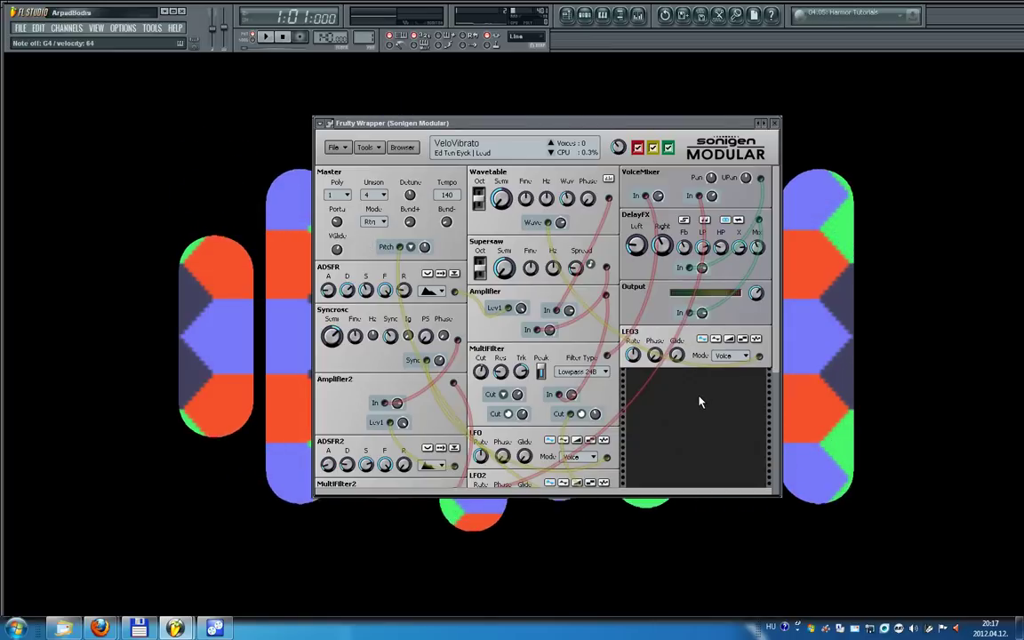
drag(774, 352, 773, 471)
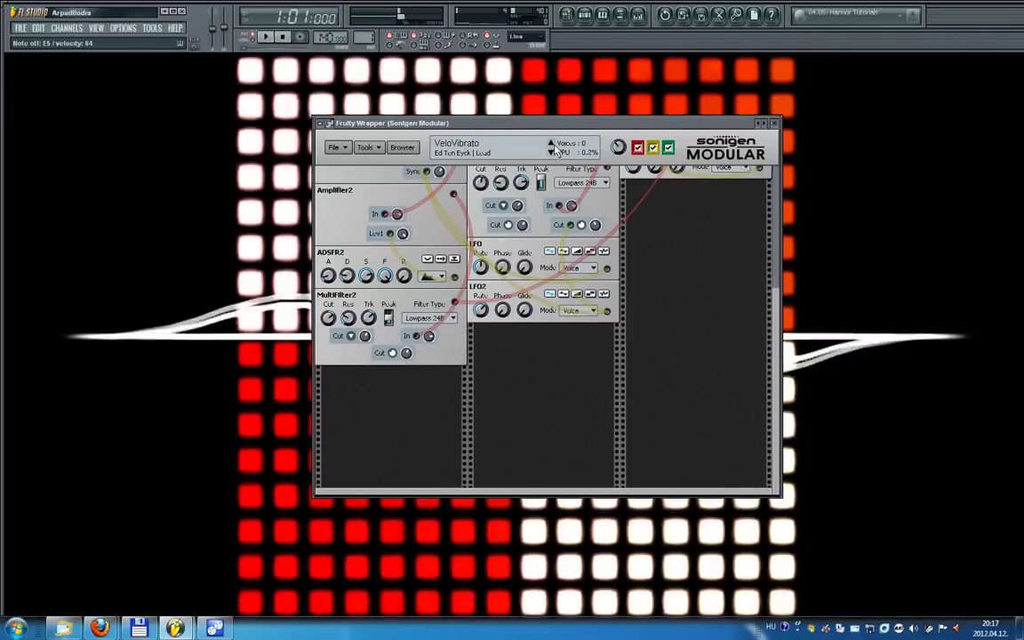
- Audition the Velo Bass preset, open the preset browser and audition VeloVibrato and Voisaw from its list
click(551, 151)
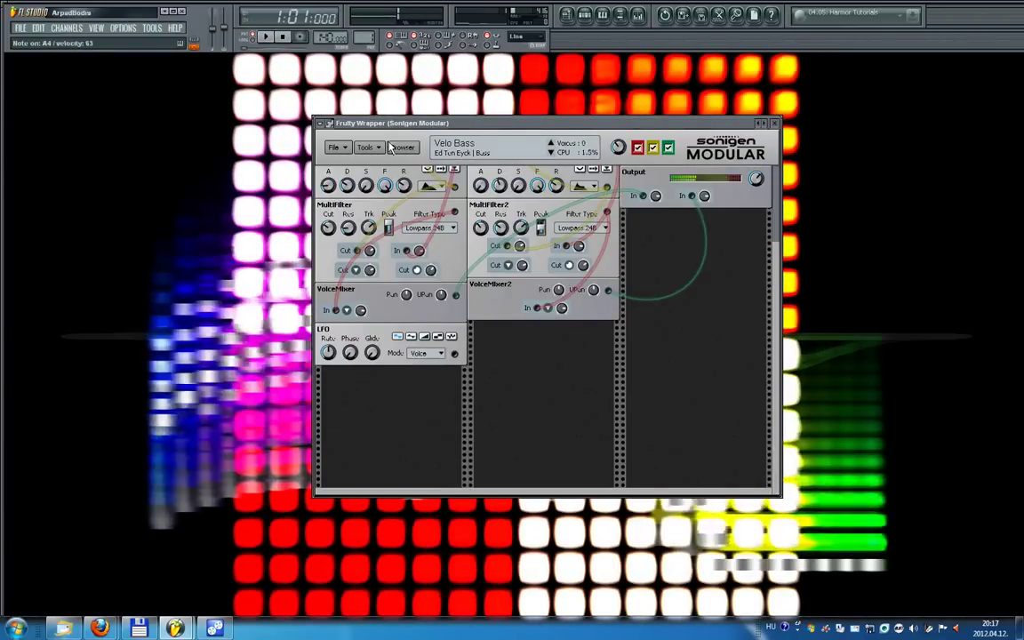
click(397, 149)
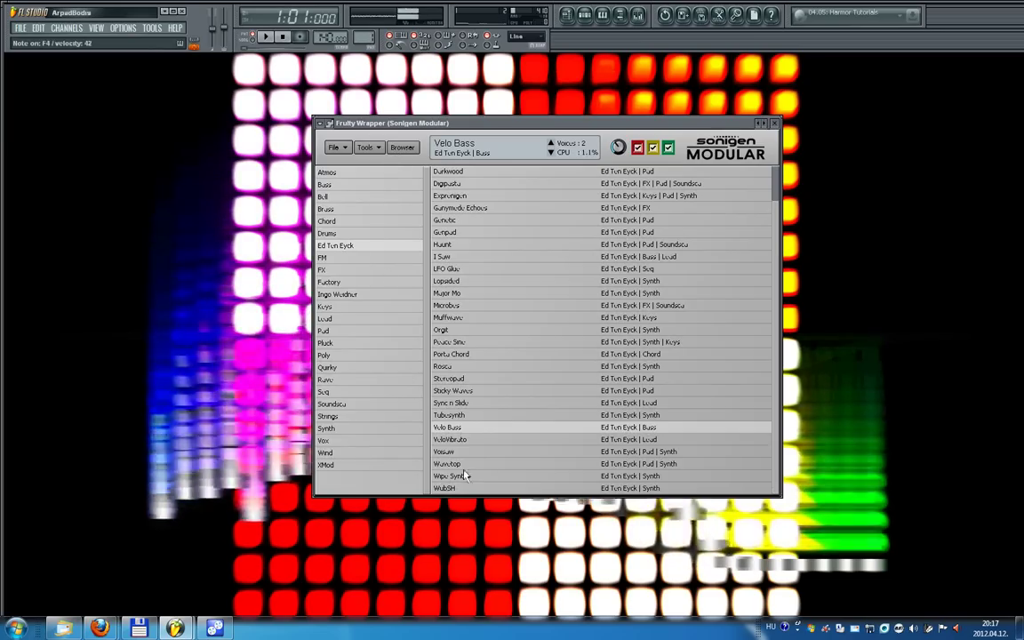
click(460, 441)
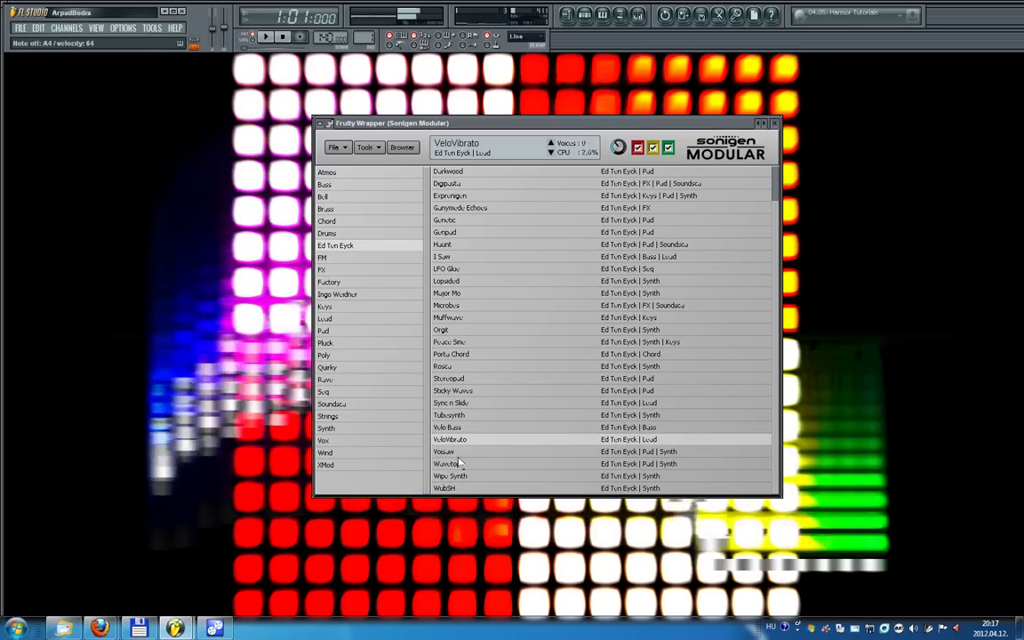
click(457, 452)
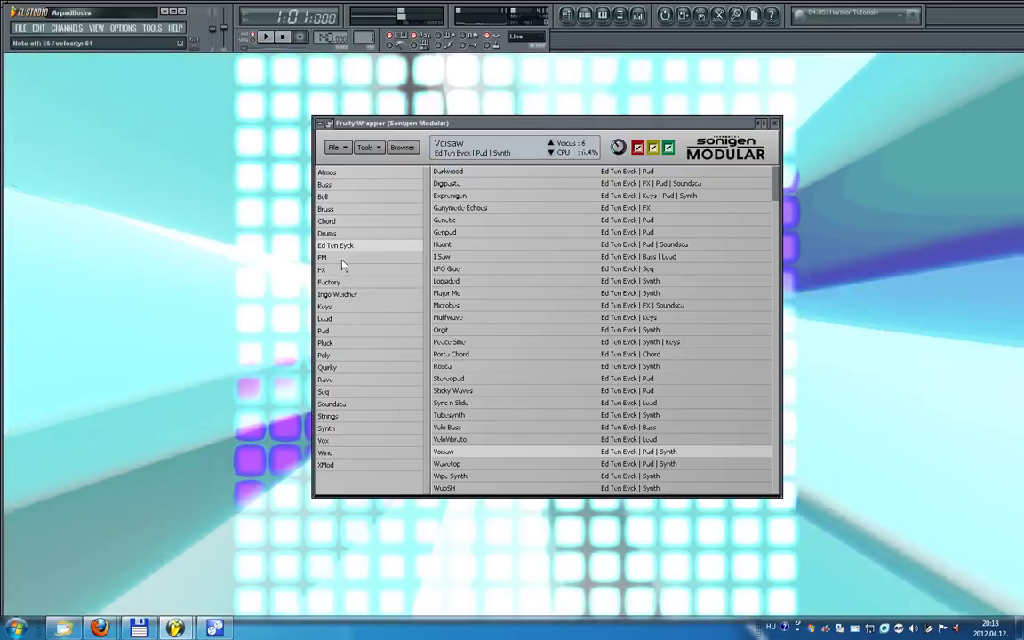
- Audition Sodium and Polaris from the FM category and Digipasta and Ganymede Echoes from the FX category
click(336, 258)
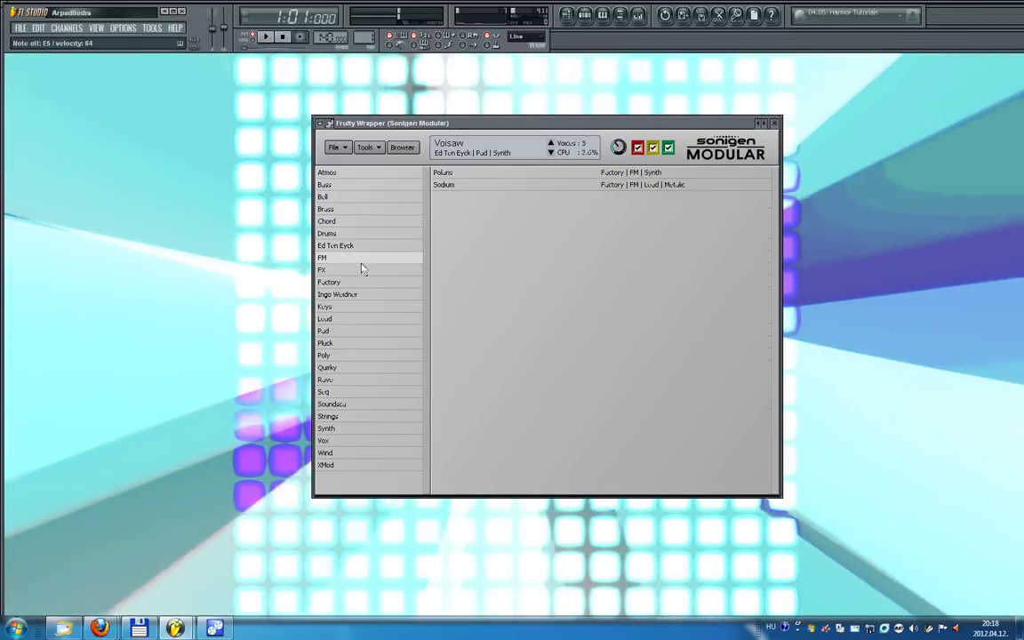
click(461, 188)
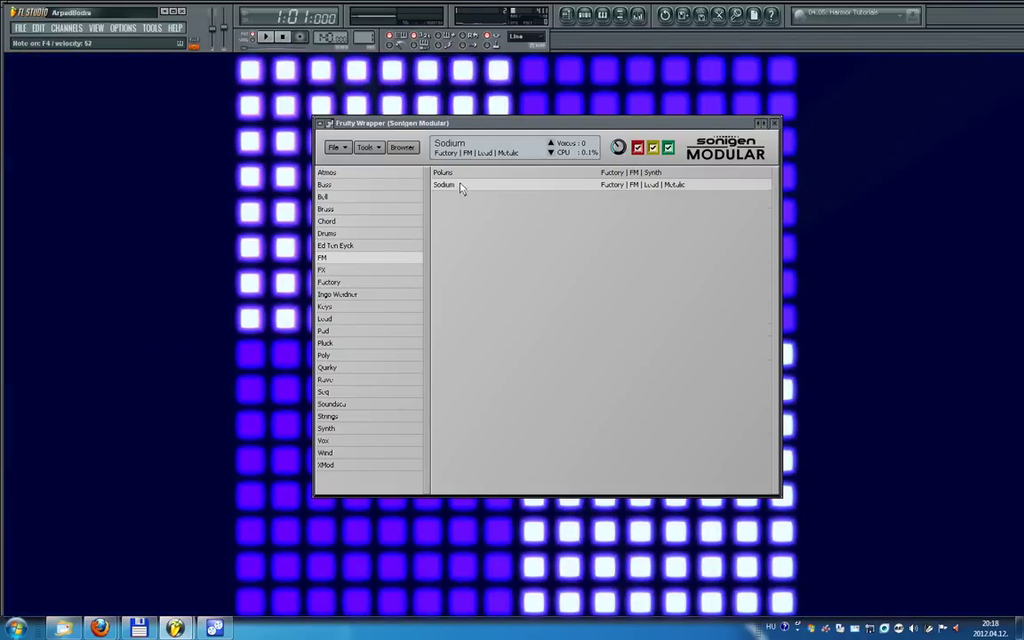
click(454, 174)
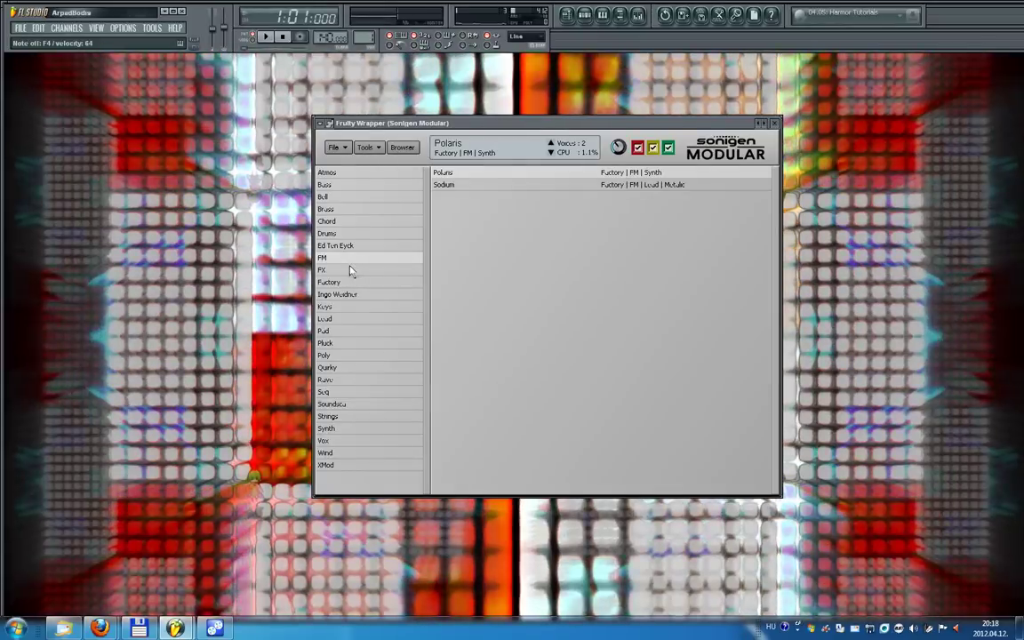
click(355, 271)
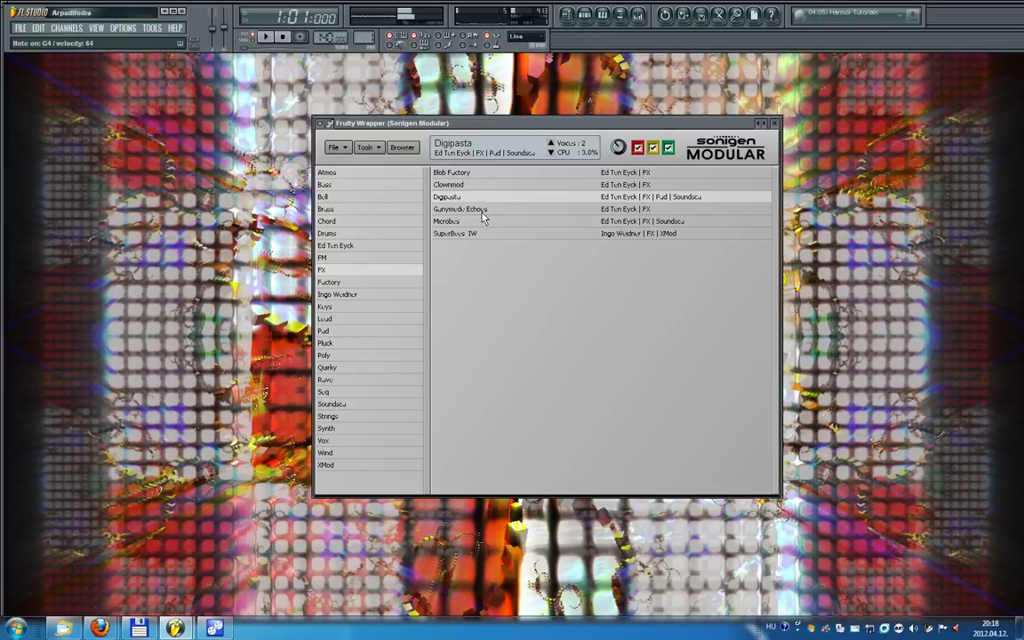
click(474, 211)
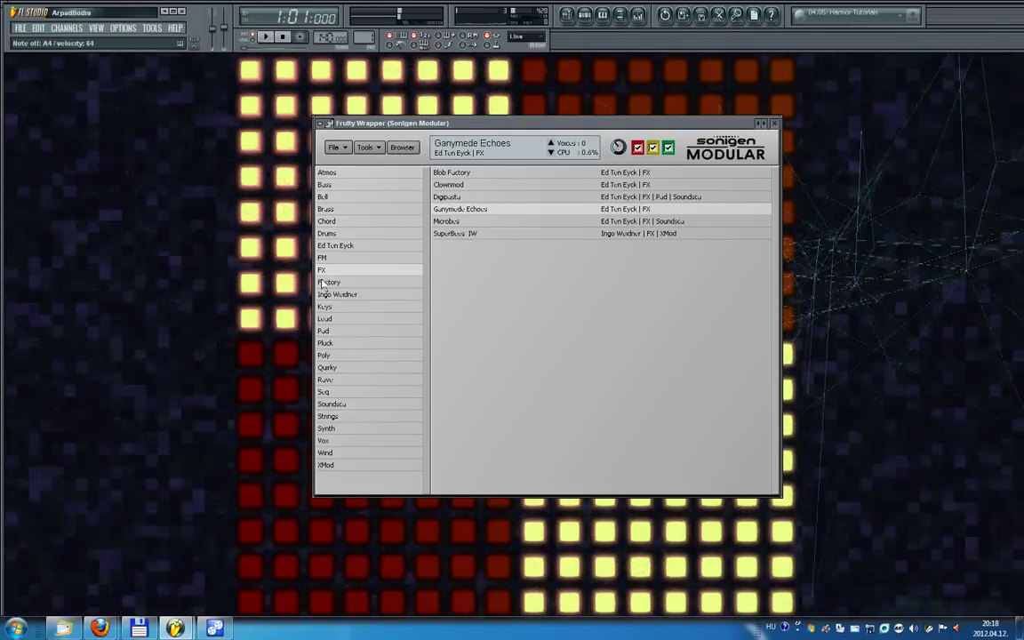
- Audition the Factory presets Aqua Wookie, Kick 1, Mentalax, Synth Flute and Trance Pad
click(329, 283)
click(480, 237)
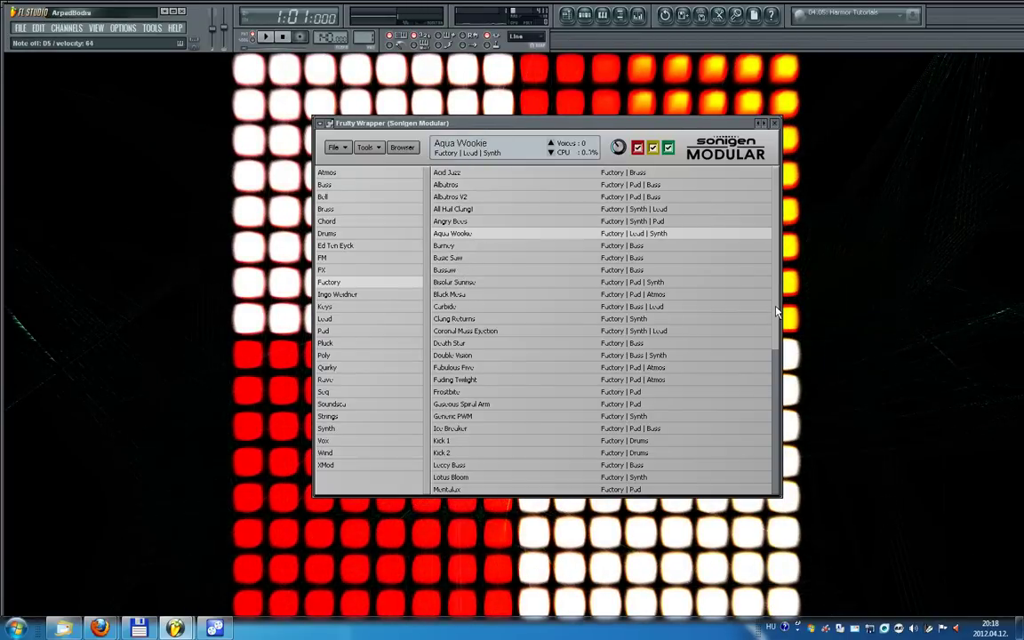
scroll(601, 285, down, 5)
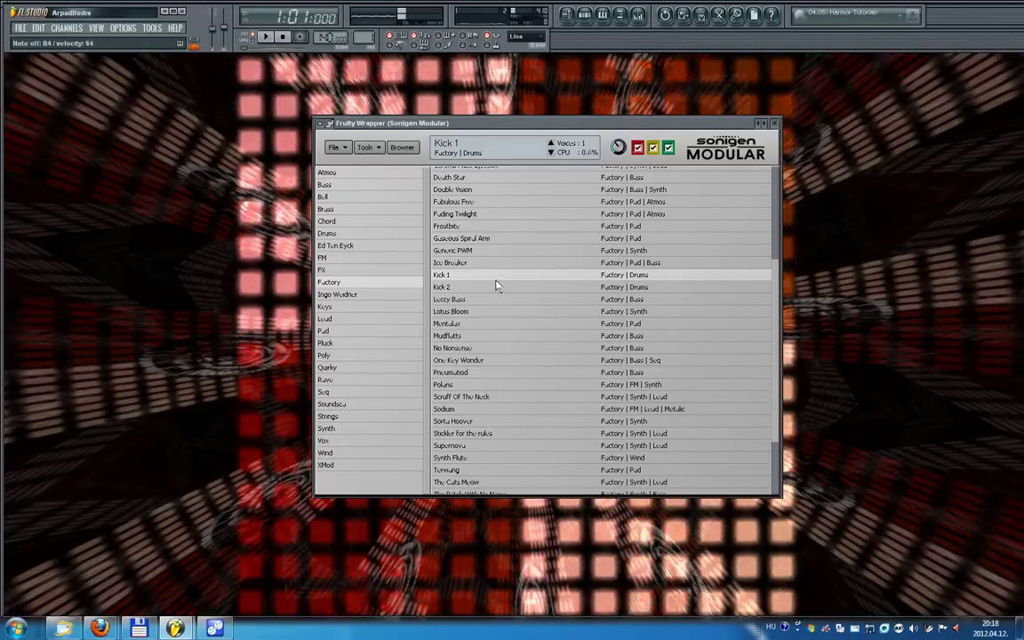
click(480, 324)
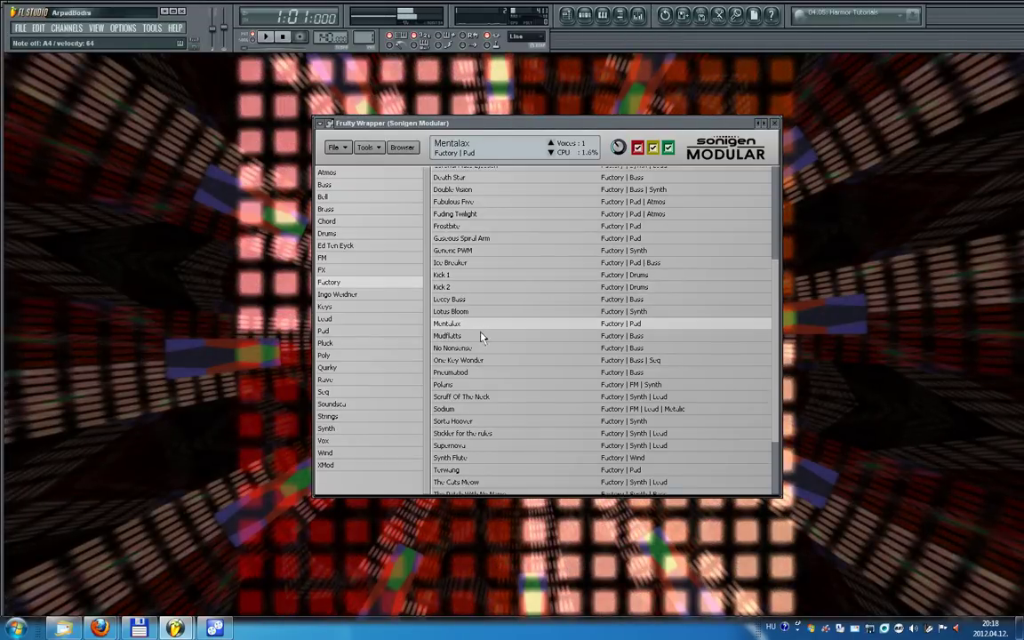
scroll(775, 350, down, 3)
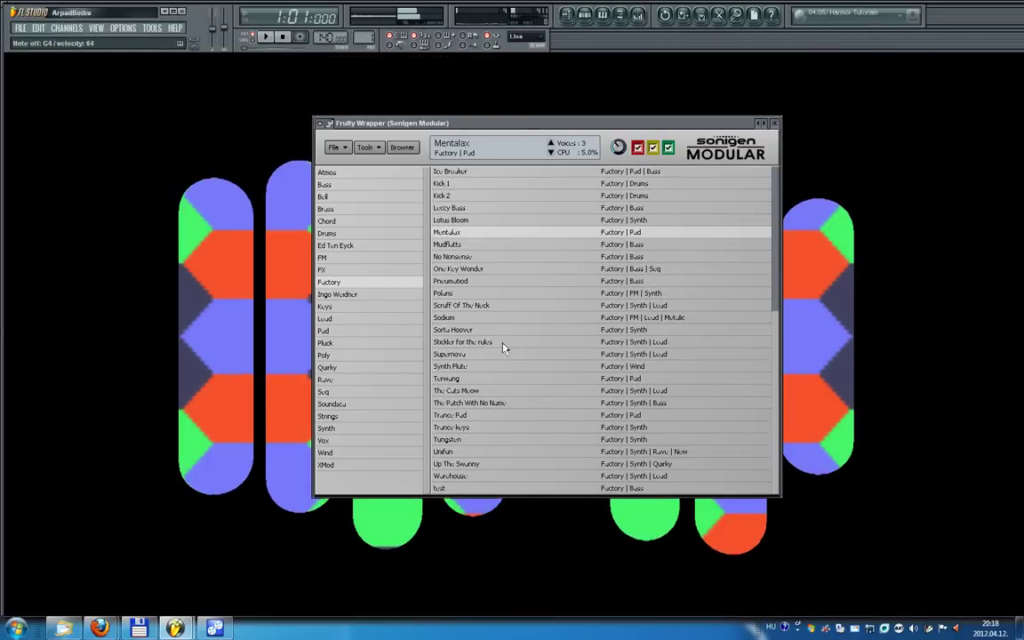
click(469, 367)
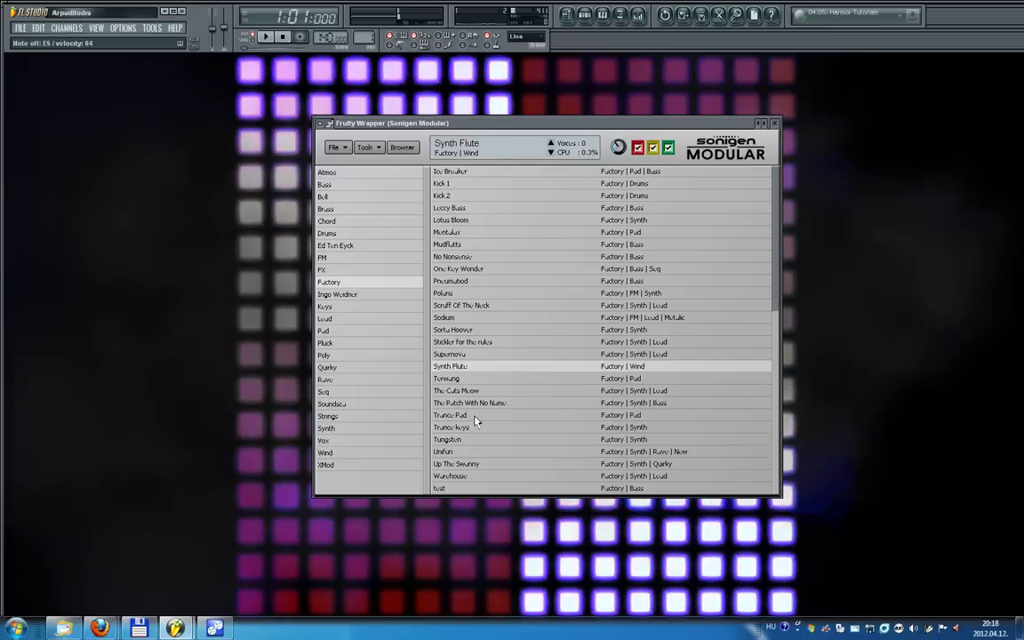
click(477, 417)
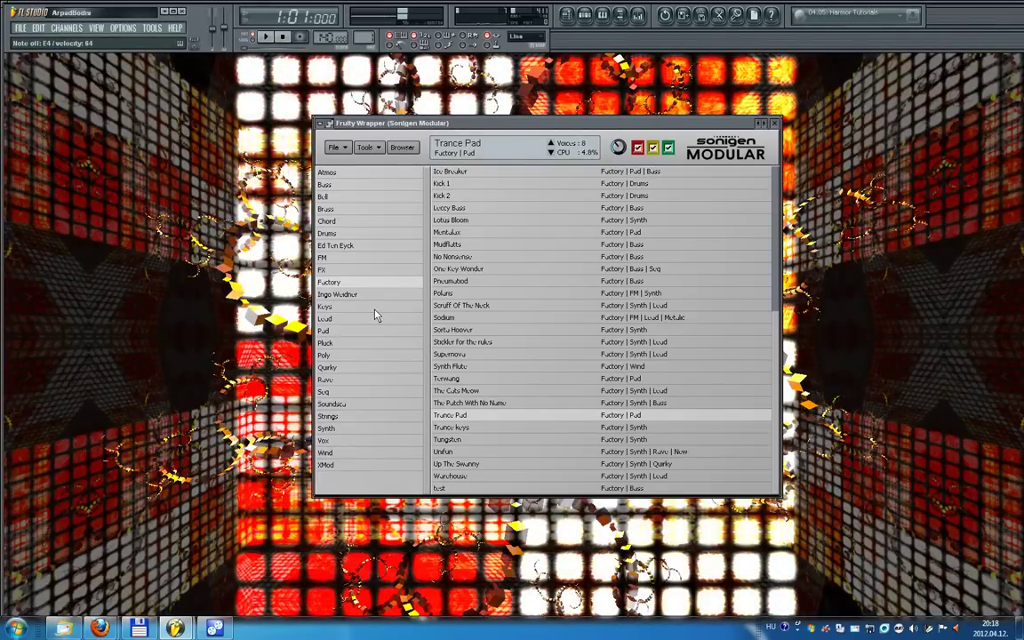
- Audition Lush Strings 1 IW, Ravigen 2 IW, 5OSC Saw Strings 1 IW and Blo Mama 2010 IW from the designer category below Factory
click(359, 294)
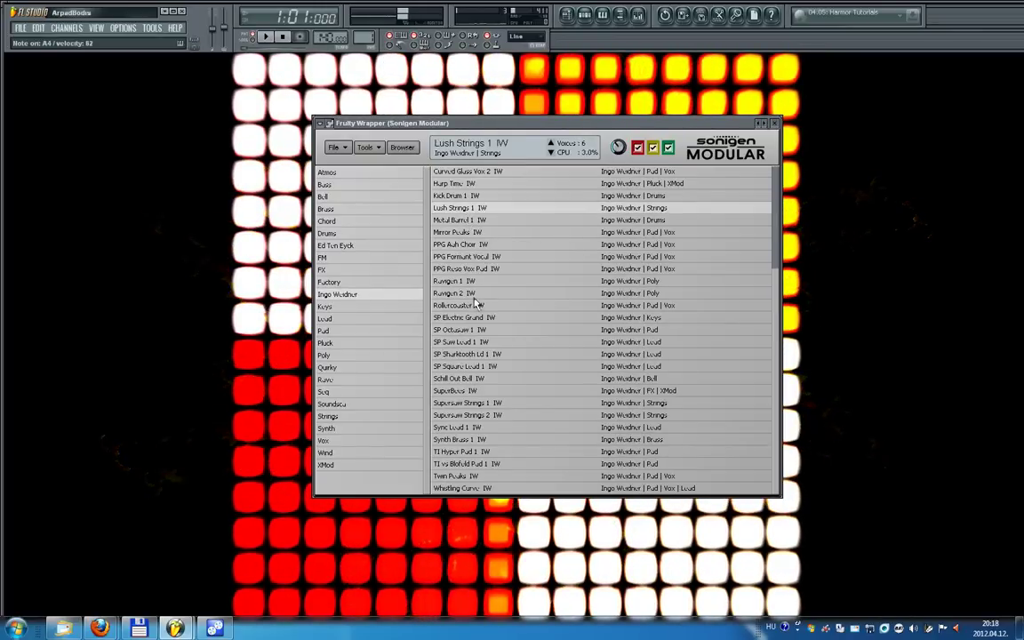
click(470, 293)
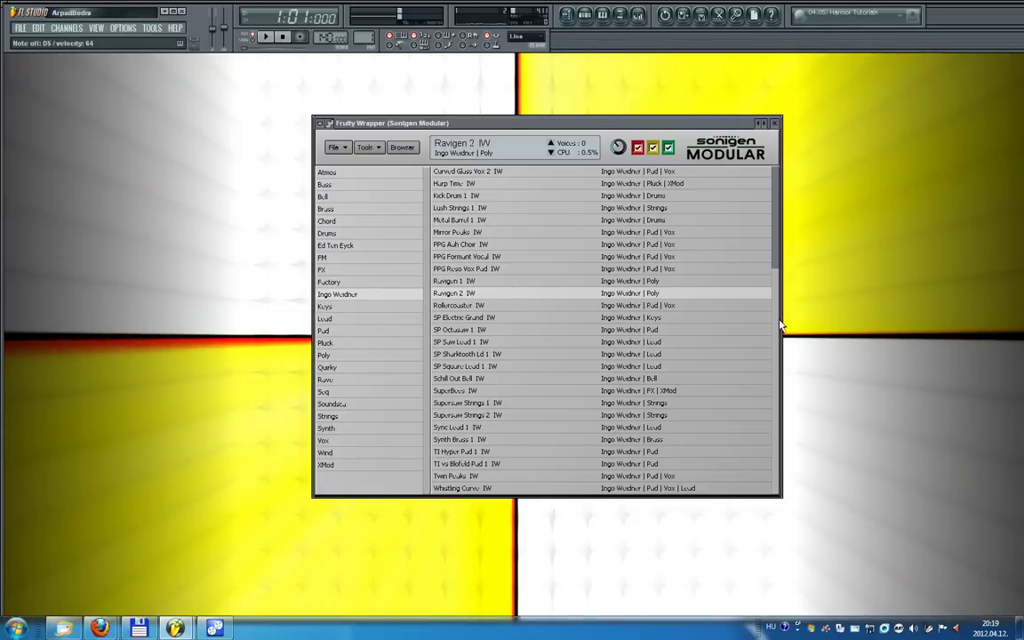
scroll(765, 266, up, 4)
click(684, 198)
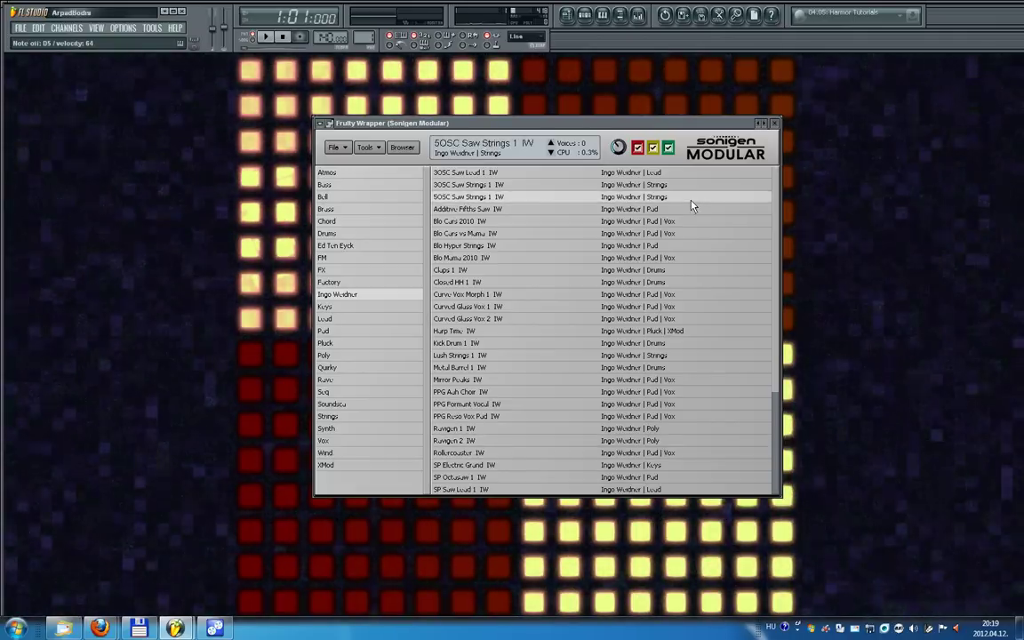
click(653, 258)
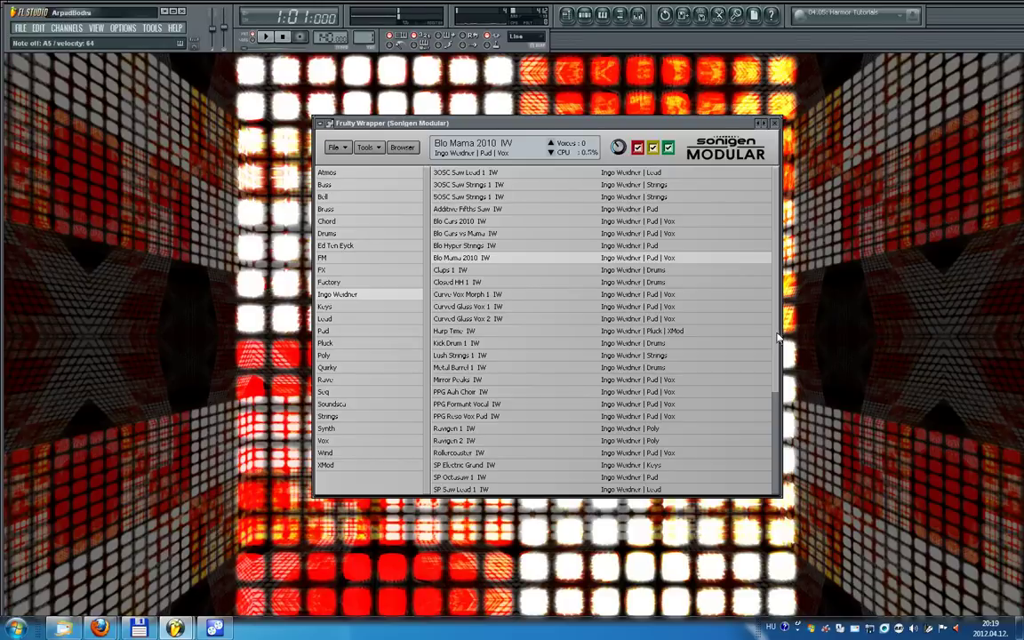
- Audition PPG Aah Choir IW, SP Saw Lead 1 IW, SP Sharktooth Ld 1 IW and Schill Out Bell IW from the designer category
scroll(773, 356, down, 2)
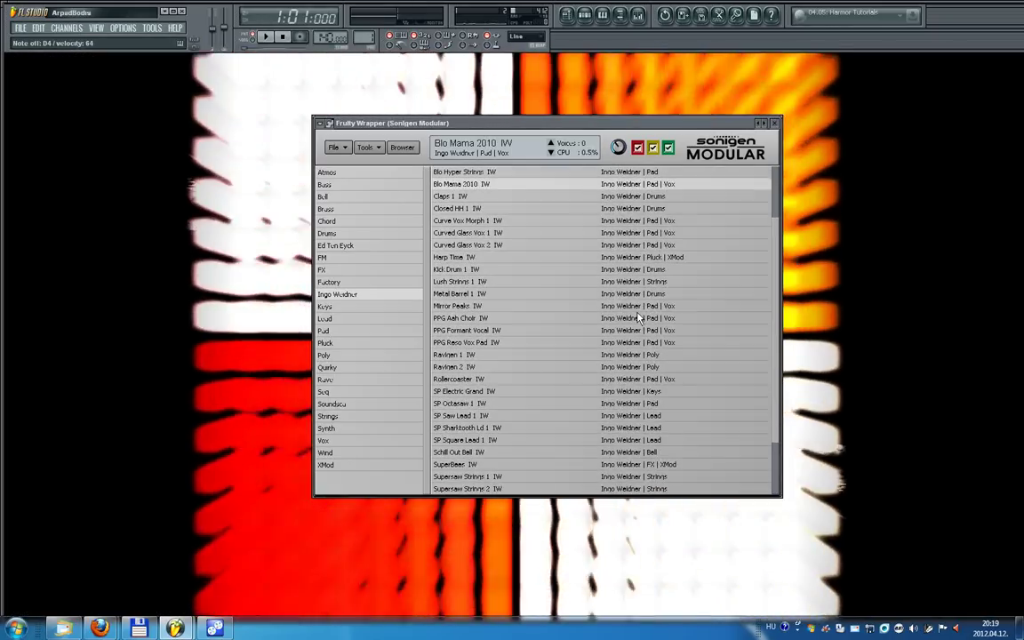
click(638, 318)
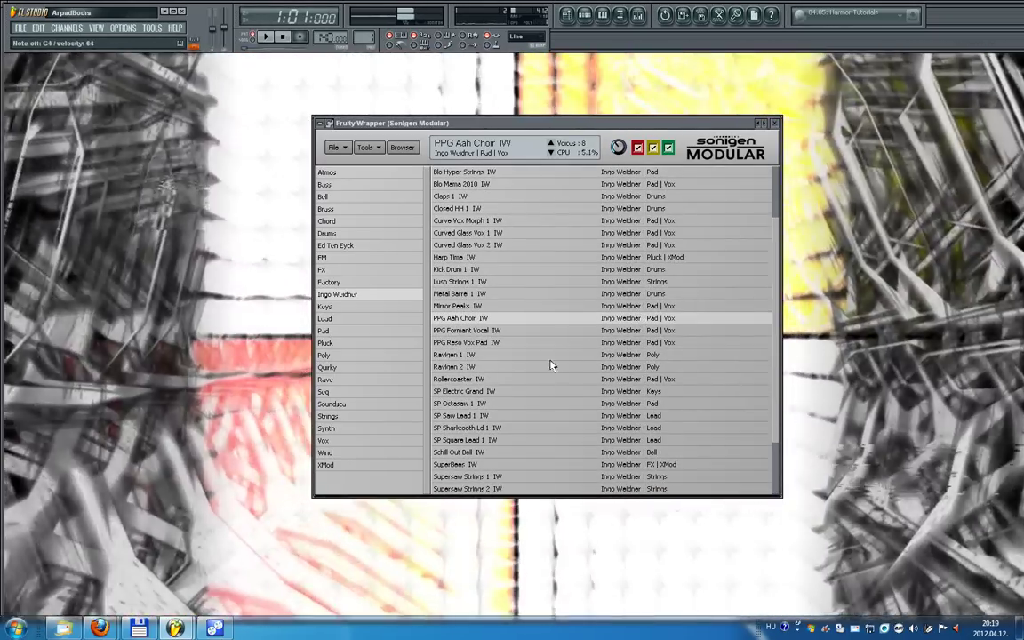
click(534, 417)
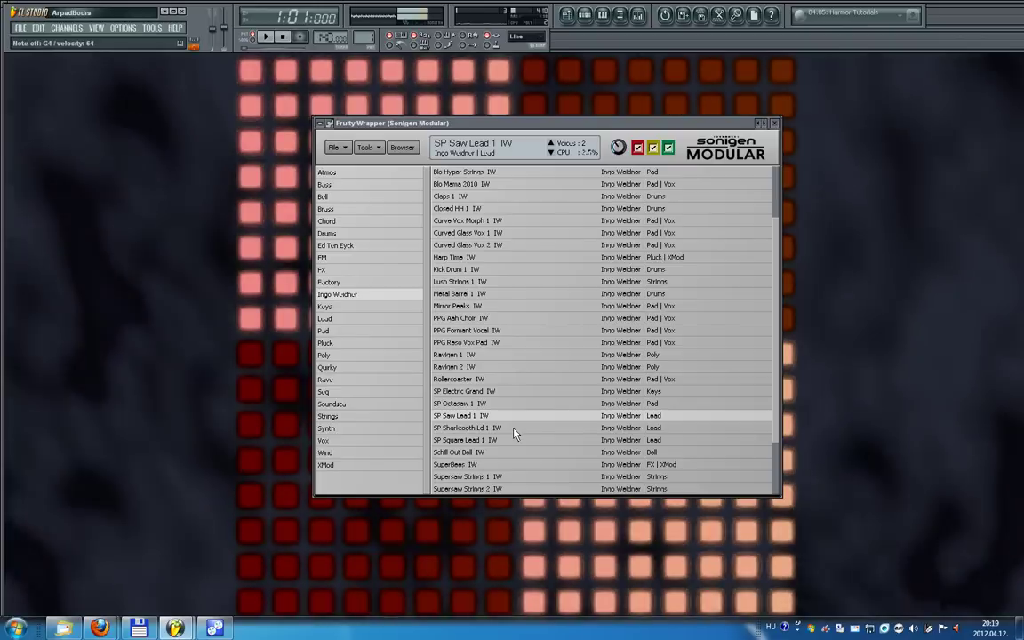
click(511, 430)
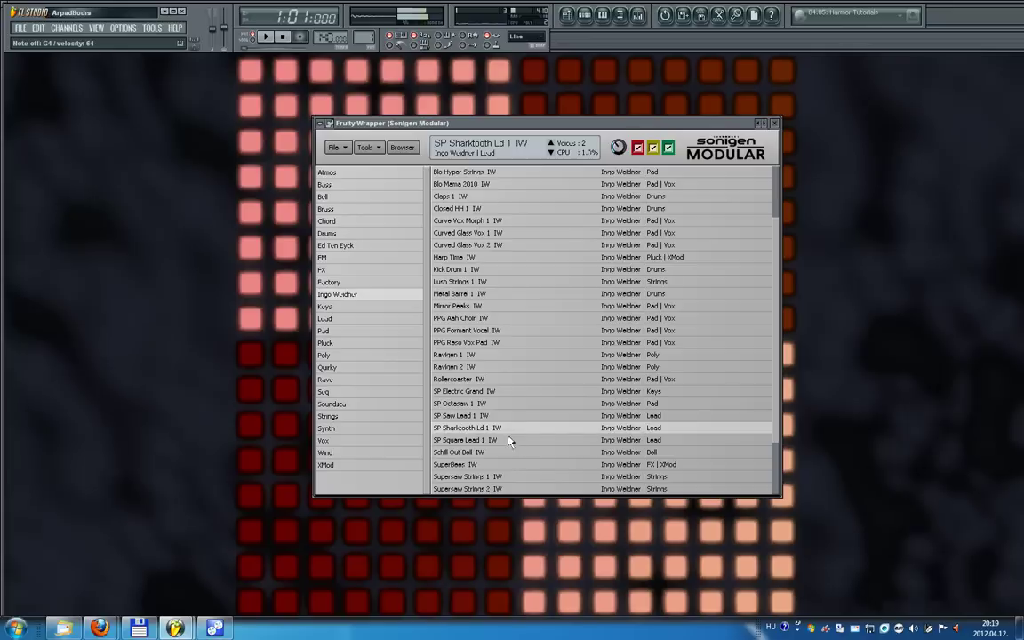
click(502, 453)
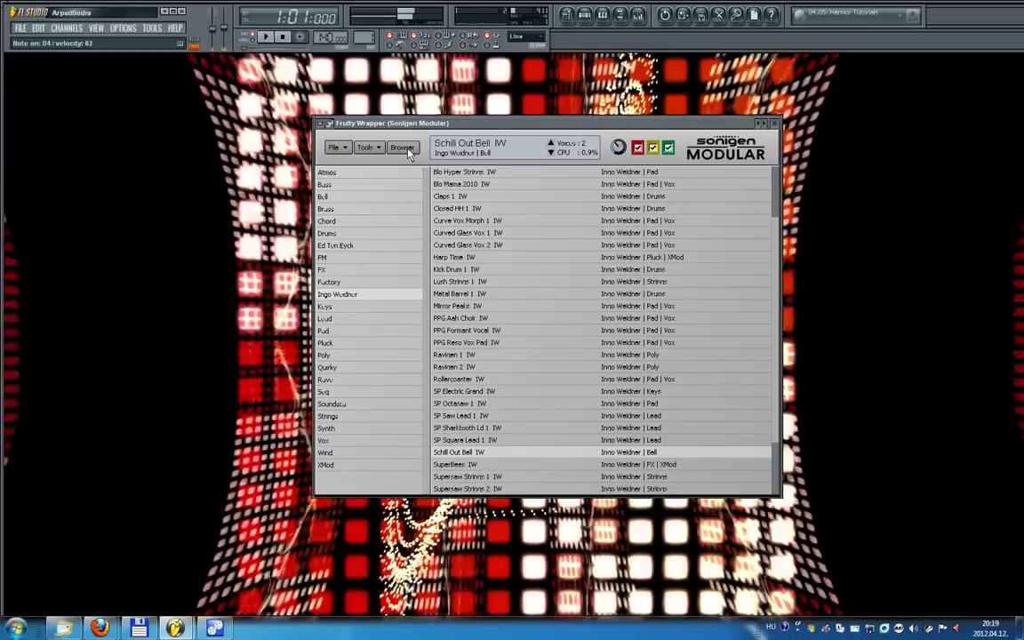
- Lower the cable opacity in the Schill Out Bell IW patch view, and hide and reshow the red and yellow cables
click(405, 148)
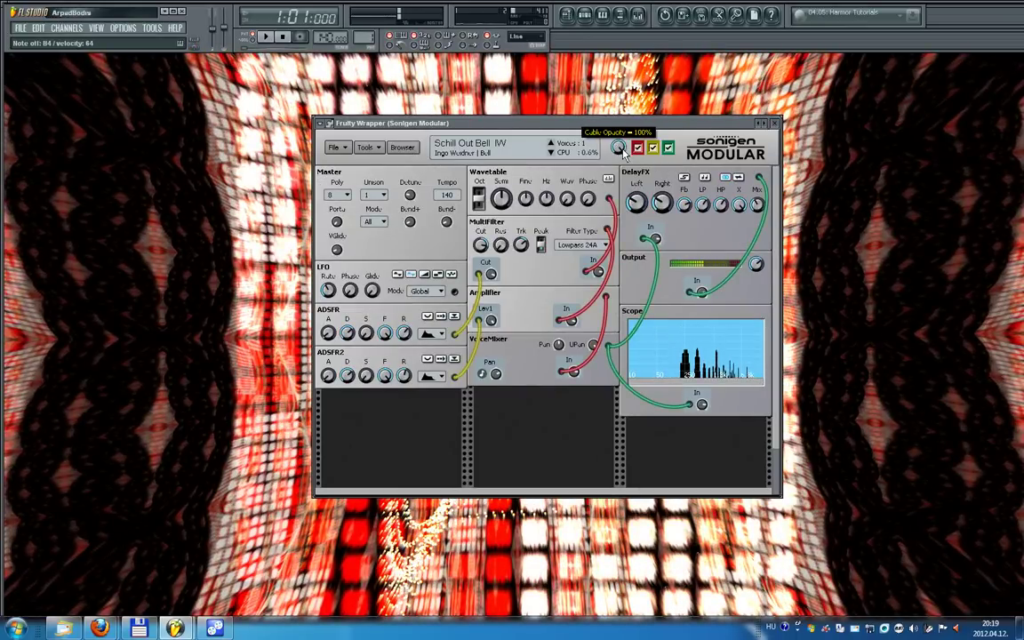
scroll(623, 151, down, 10)
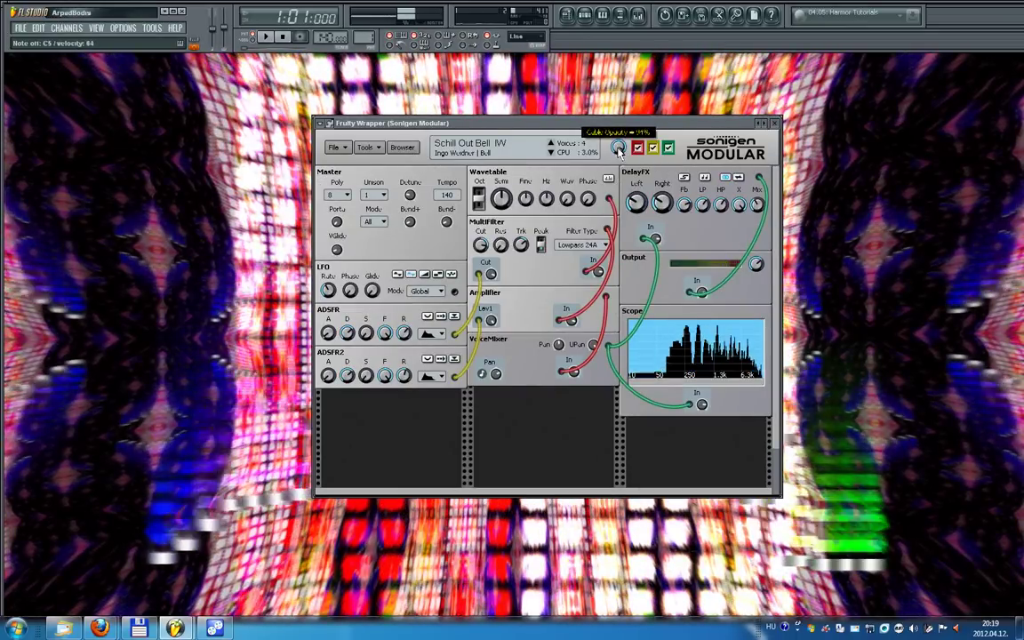
scroll(619, 151, up, 5)
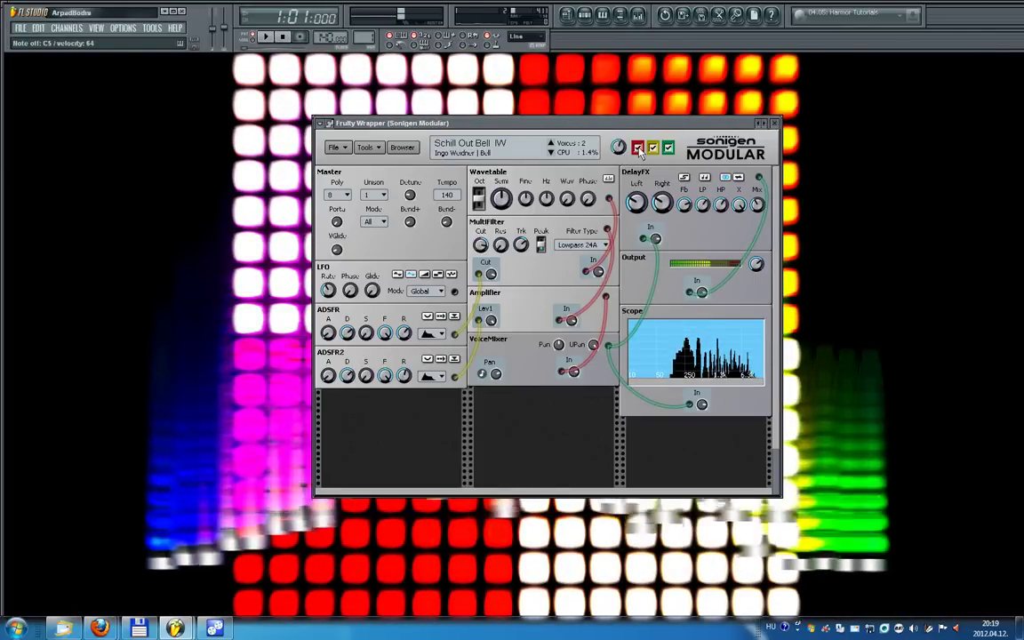
click(637, 147)
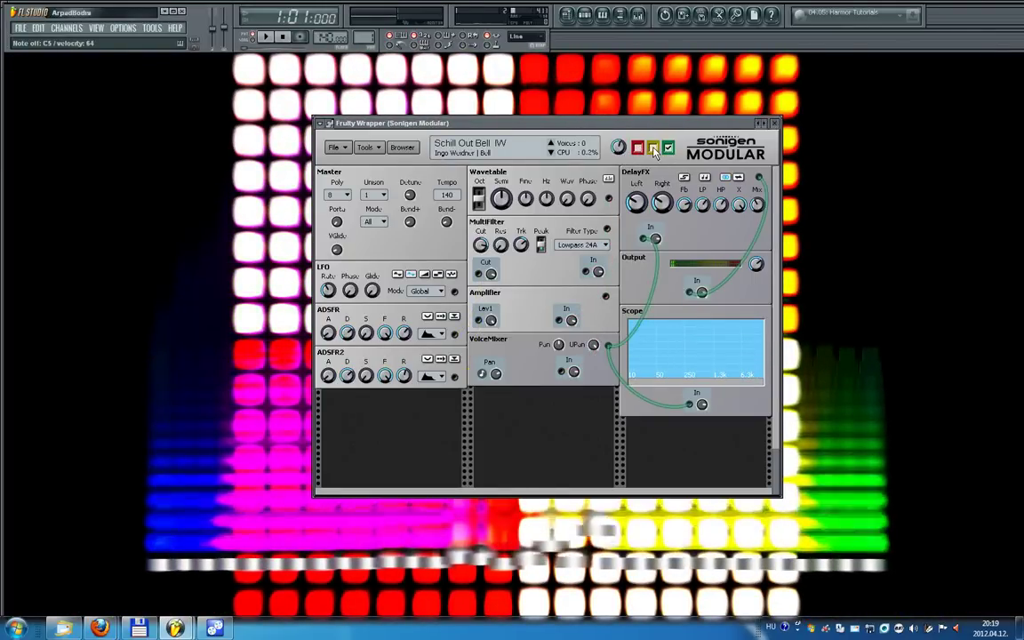
click(638, 148)
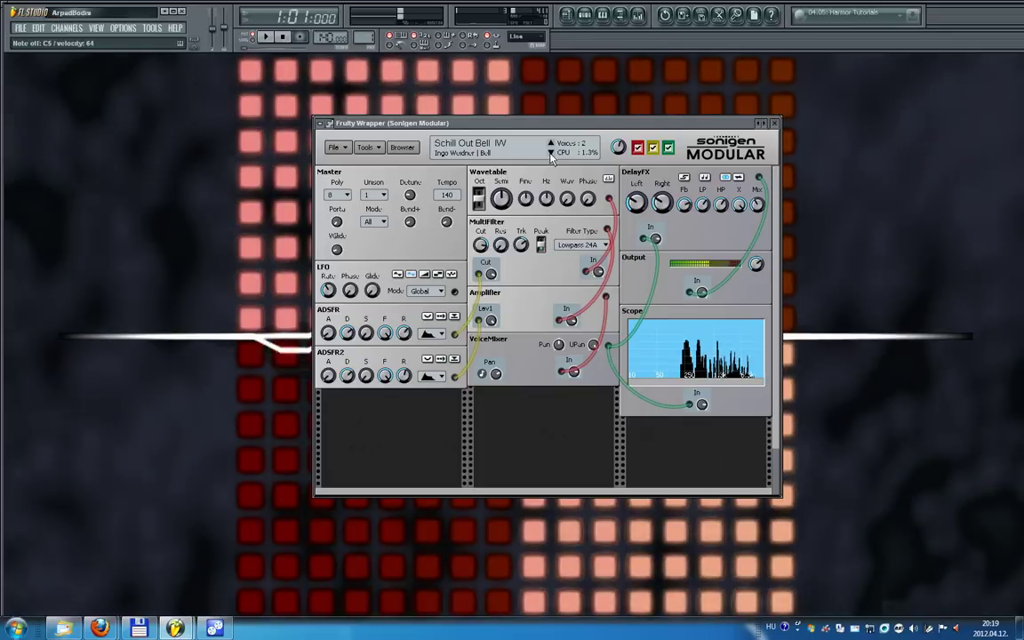
- Reopen the preset browser and audition SuperBees IW, Synth Brass 1 IW and TI vs Blofeld Pad 1 IW
click(404, 150)
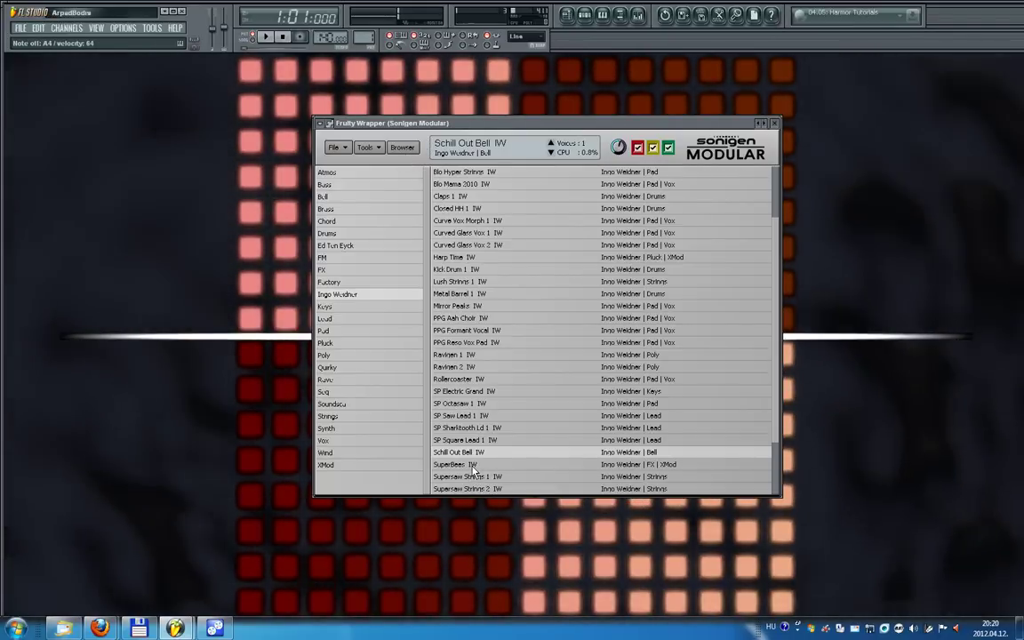
click(473, 465)
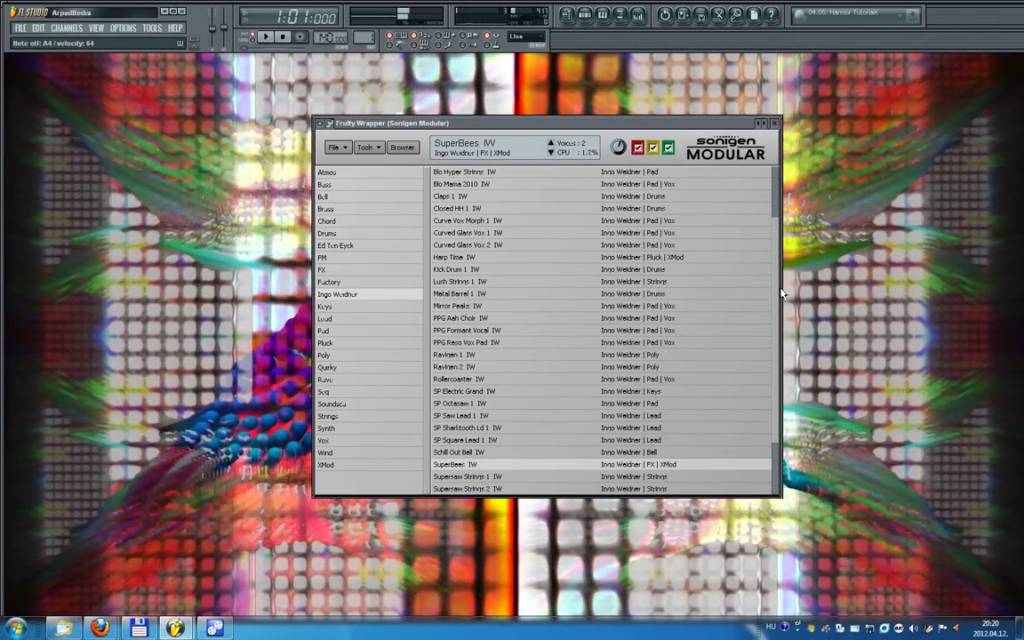
scroll(770, 295, down, 2)
click(544, 445)
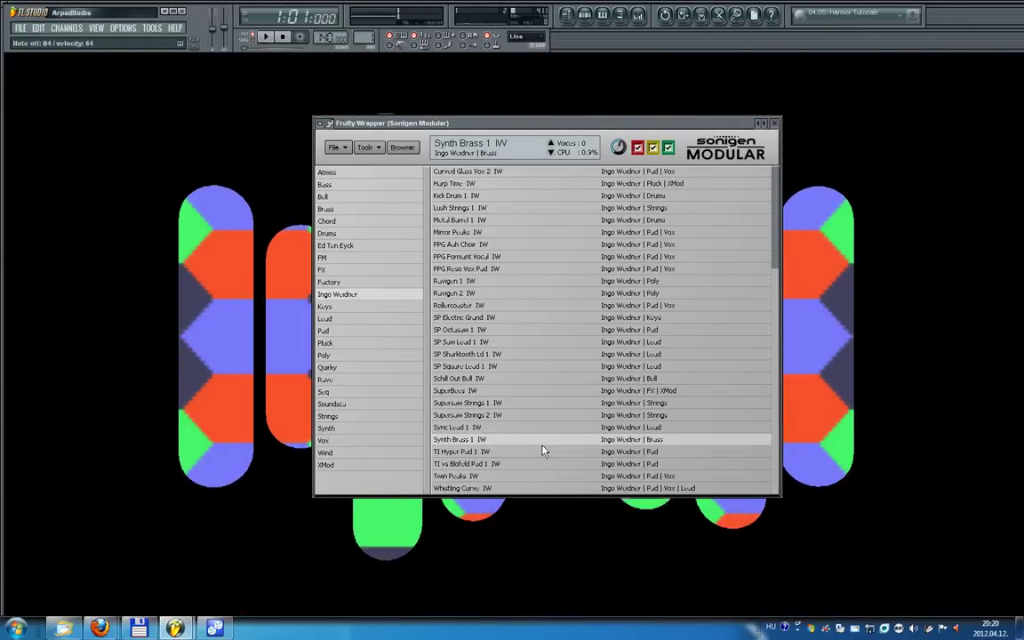
click(498, 464)
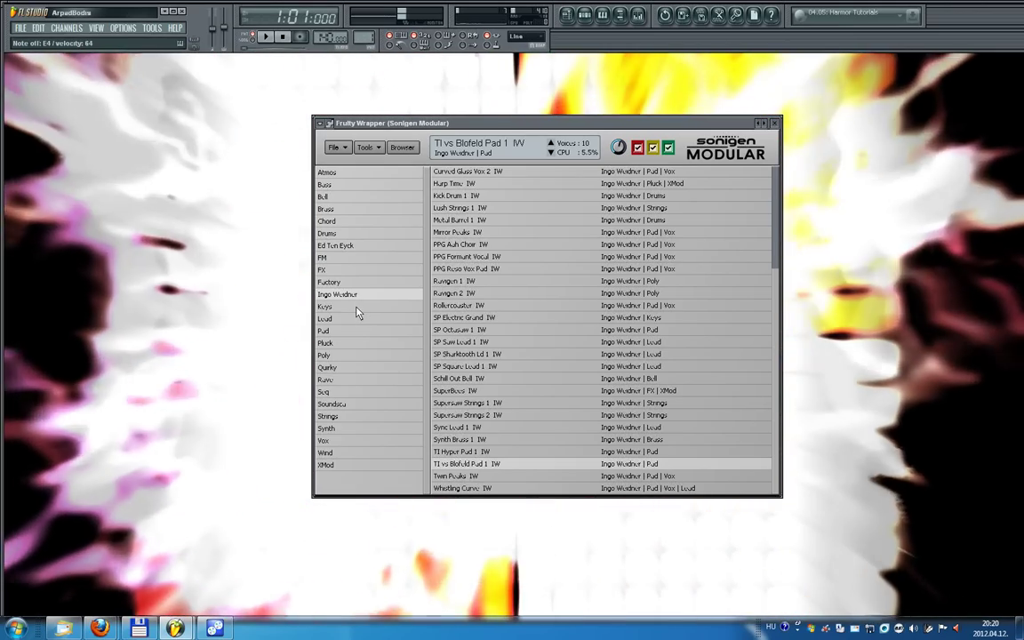
- Audition the Muffwave and SP Electric Grand IW presets from the Keys category
click(357, 308)
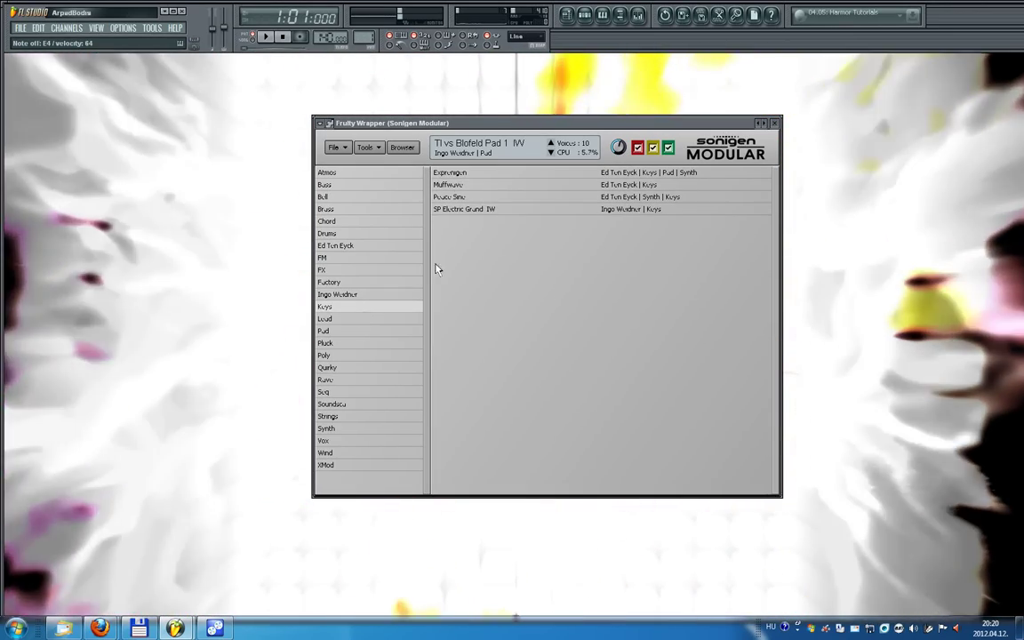
click(498, 185)
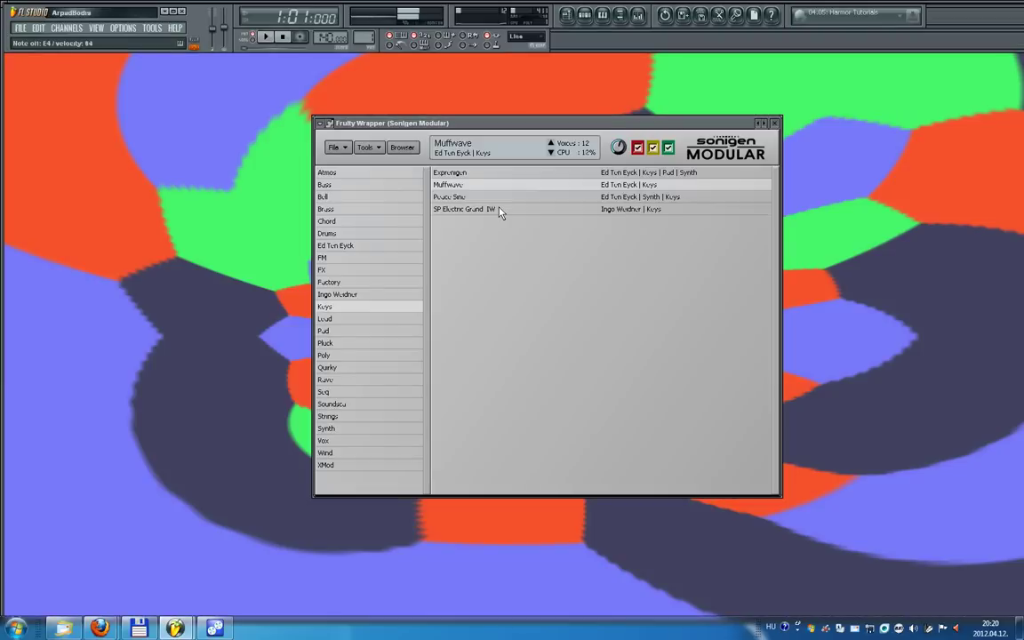
click(499, 210)
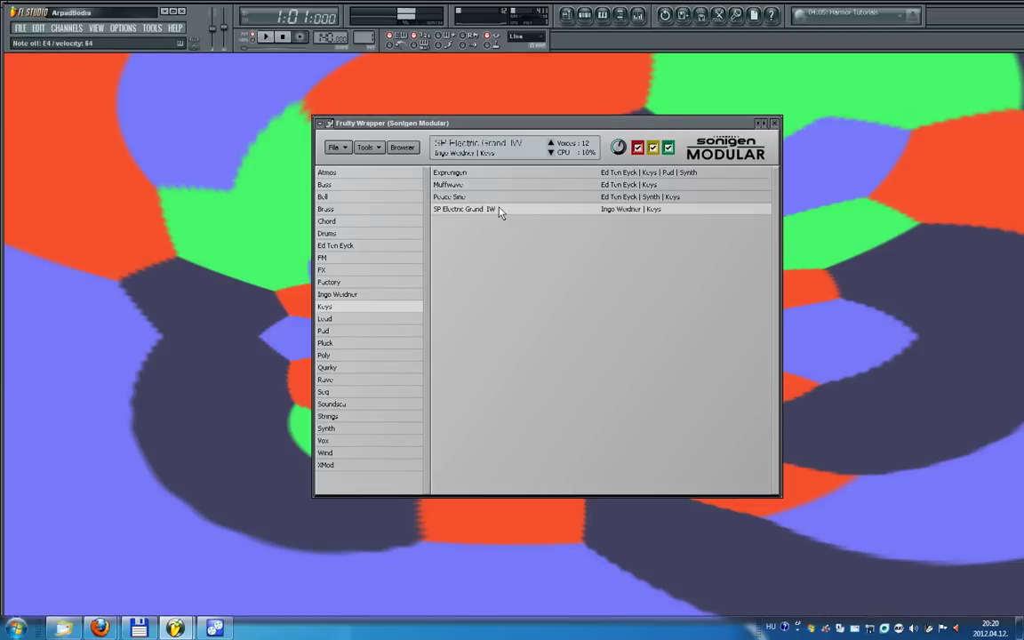
- Audition Carbide, SP Sharktooth Ld 1 IW, Sodium, Supernova and VeloVibrato from the Lead category
click(324, 320)
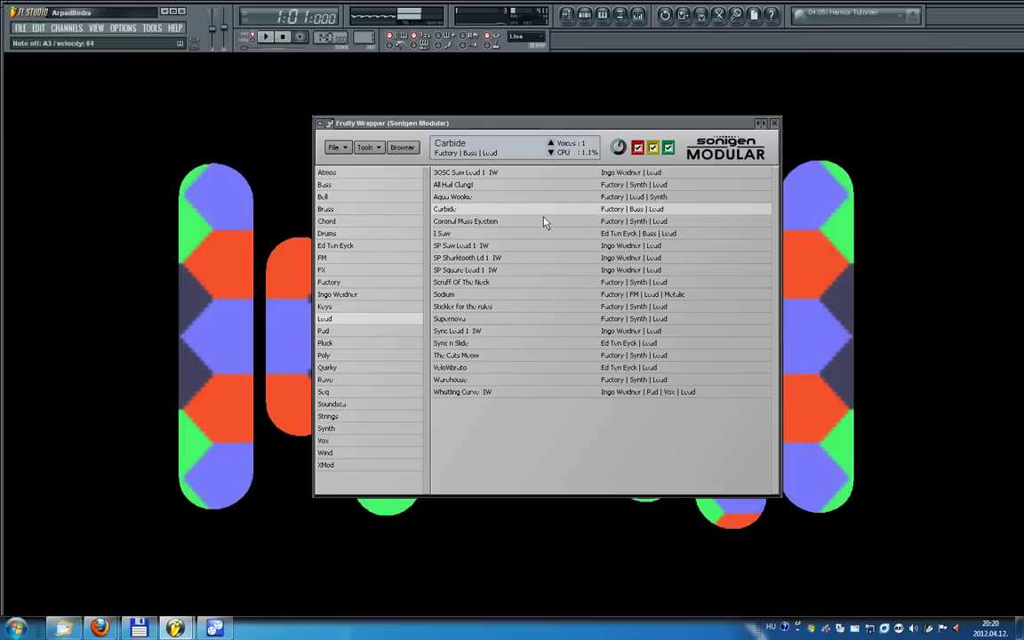
click(525, 259)
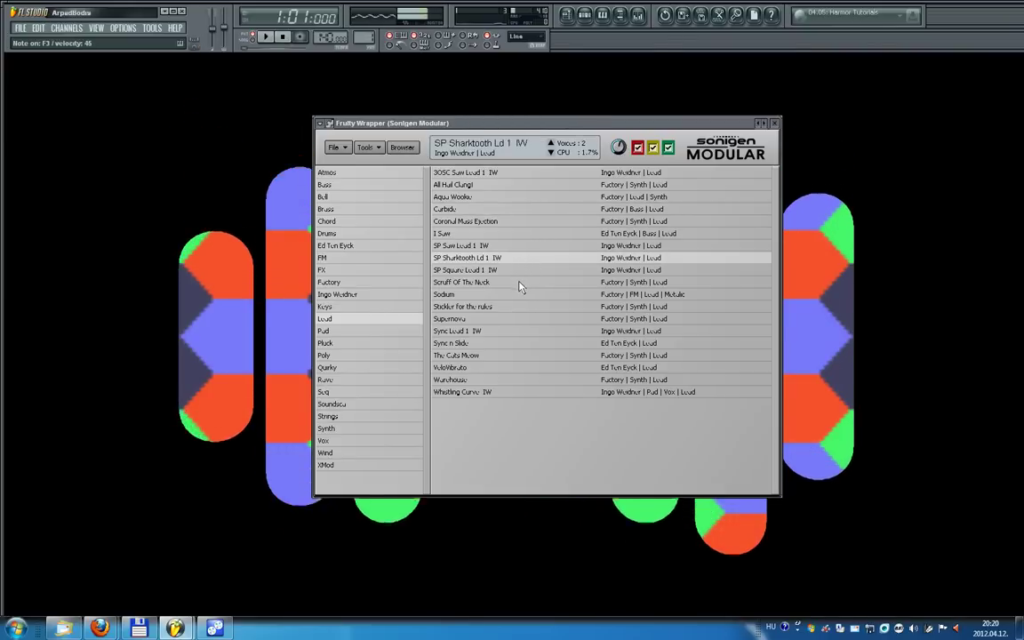
click(510, 296)
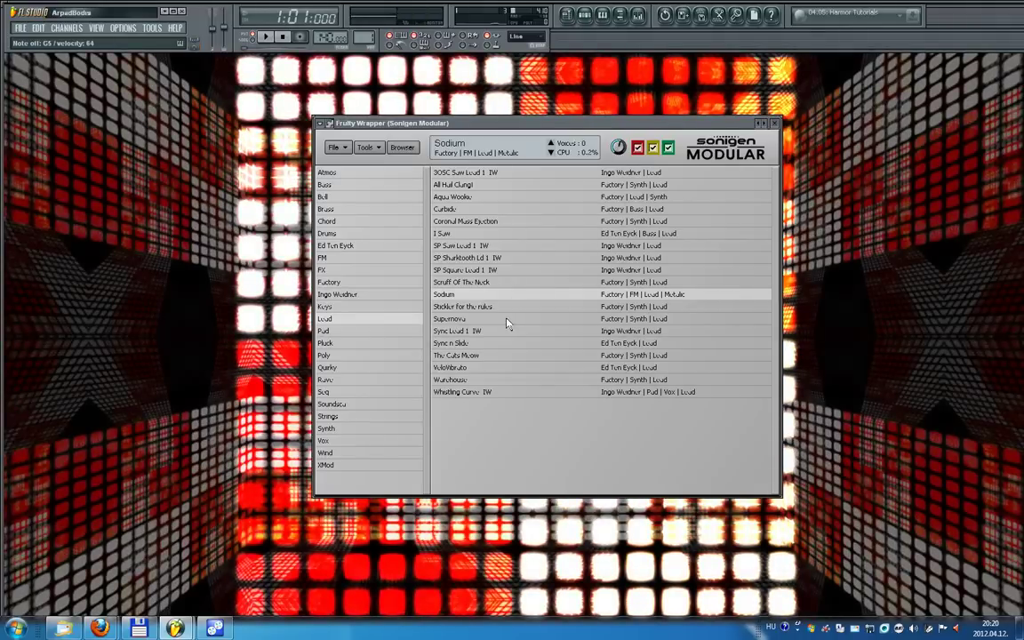
click(507, 320)
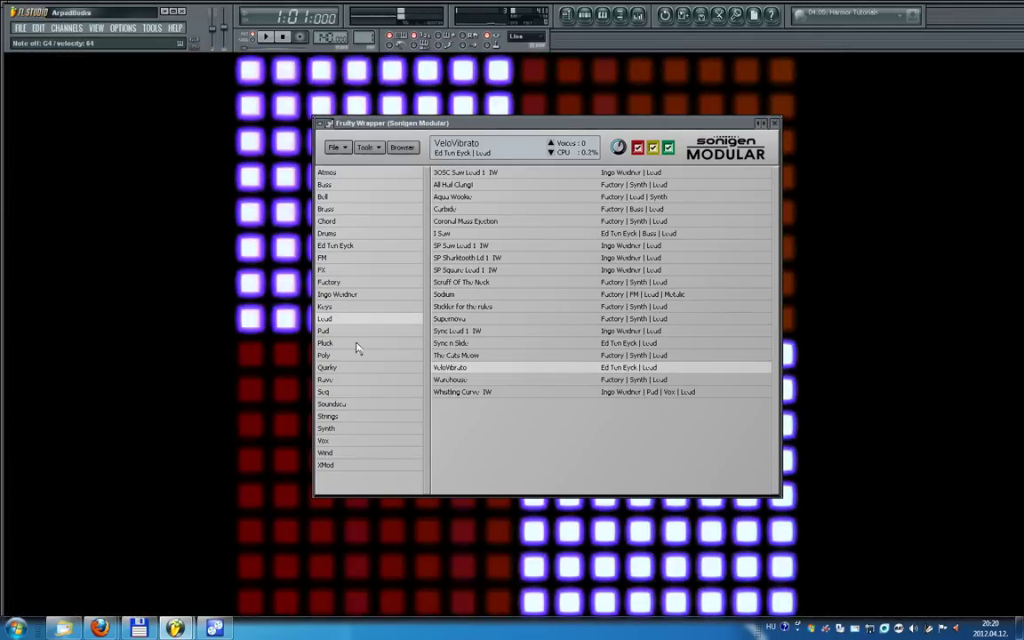
- Audition Bisolar Sunrise, Blo Mama 2010 IW, Curve Vox Morph 1 IW and Curved Glass Vox 1 and 2 IW from the Pad category
click(352, 332)
click(499, 222)
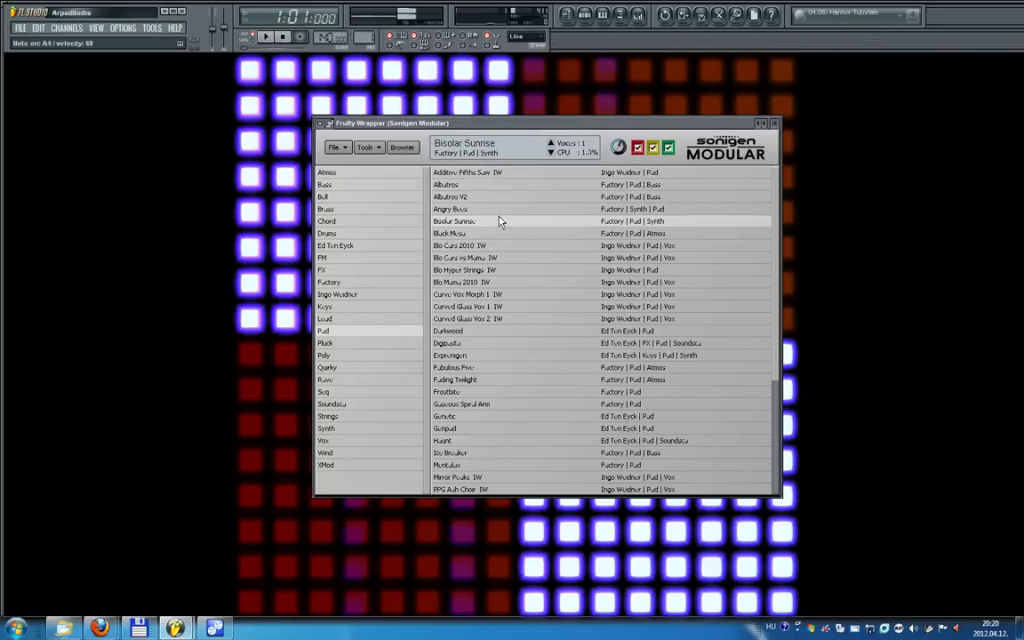
click(498, 283)
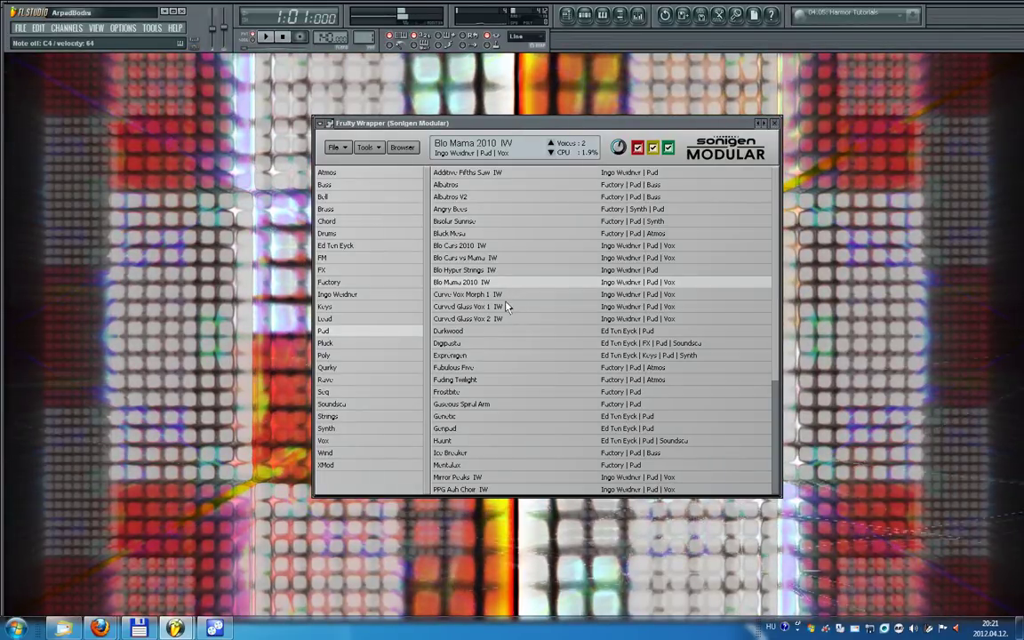
click(502, 298)
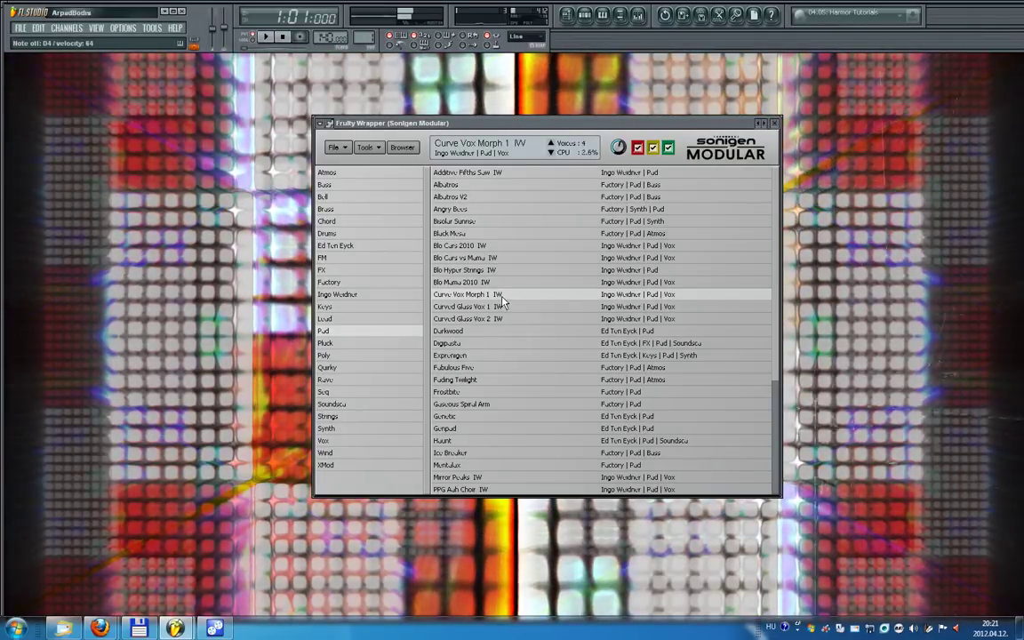
click(498, 308)
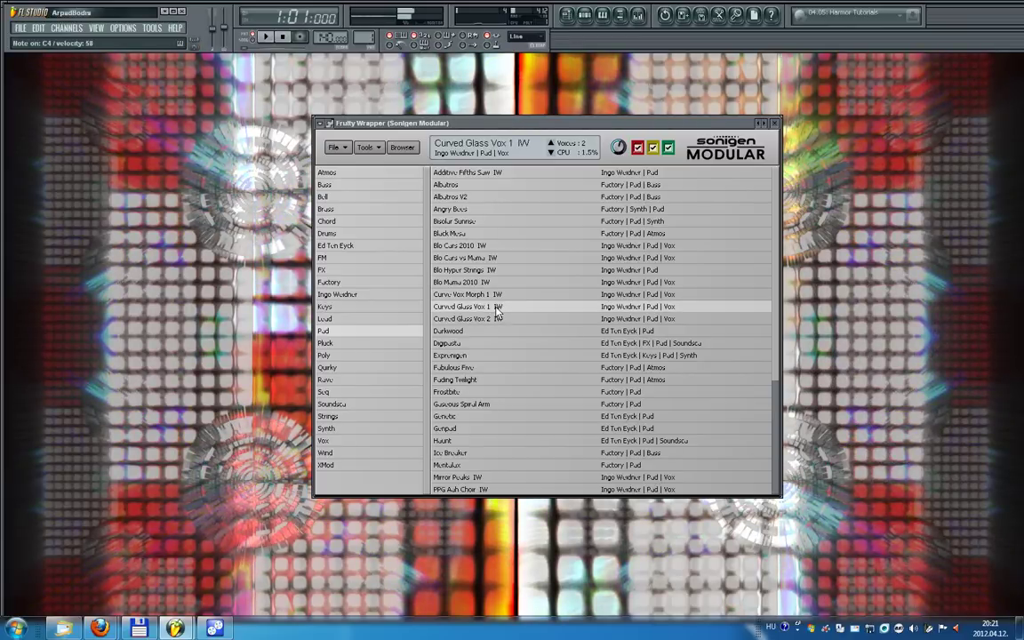
click(496, 320)
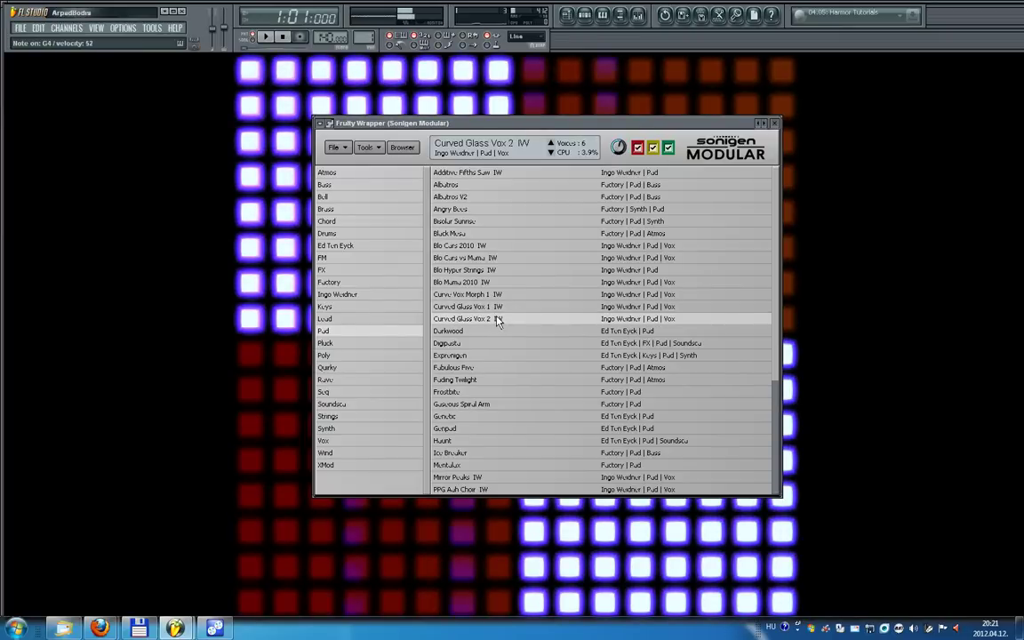
- Audition the Pad presets Darkwood, Digipasta, Fabulous Five and Frostbite
click(494, 335)
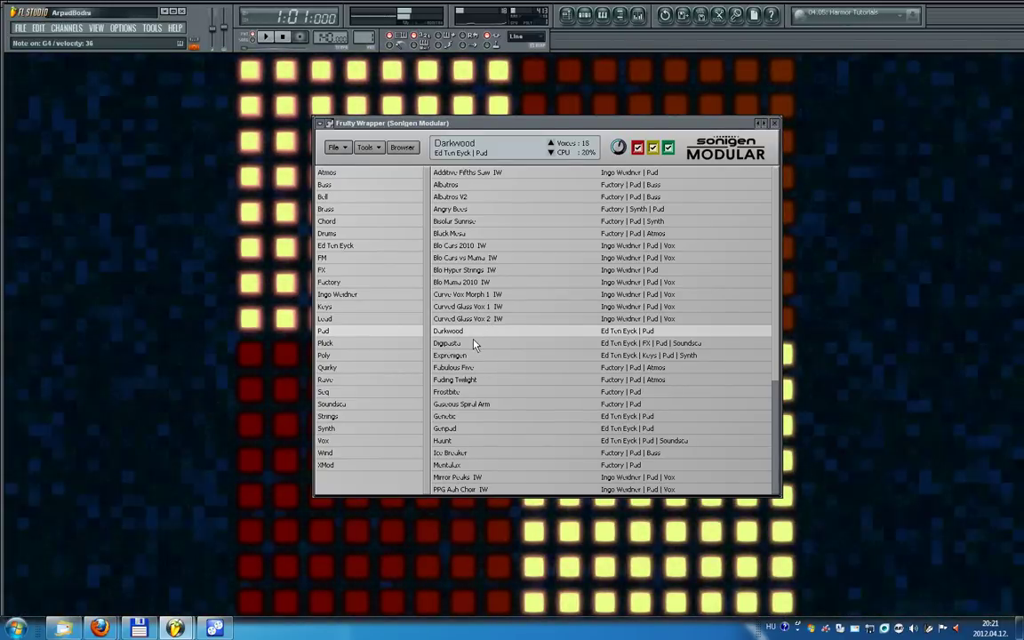
click(464, 345)
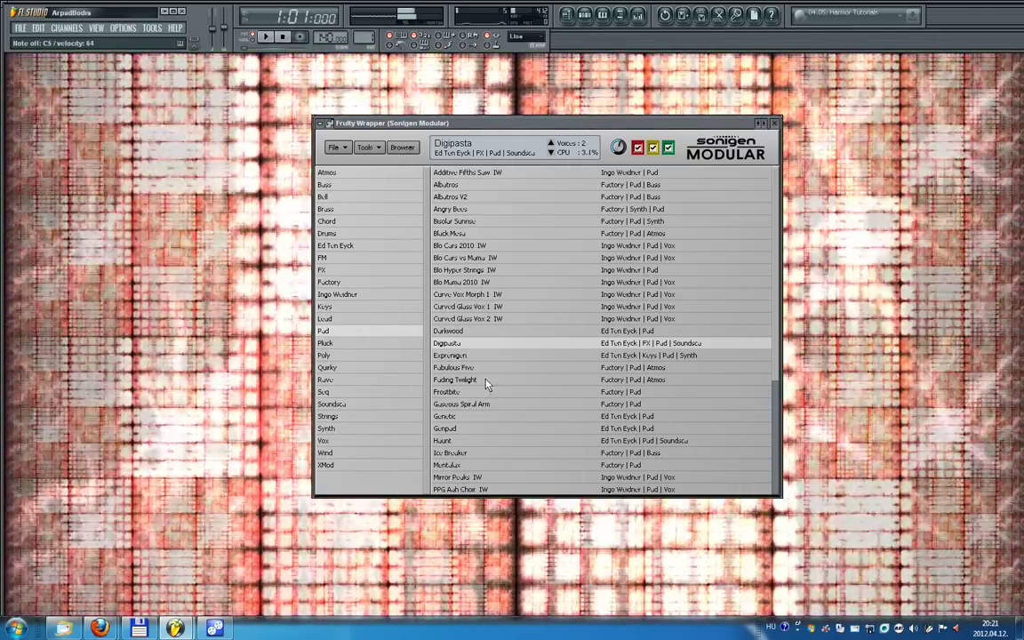
click(486, 372)
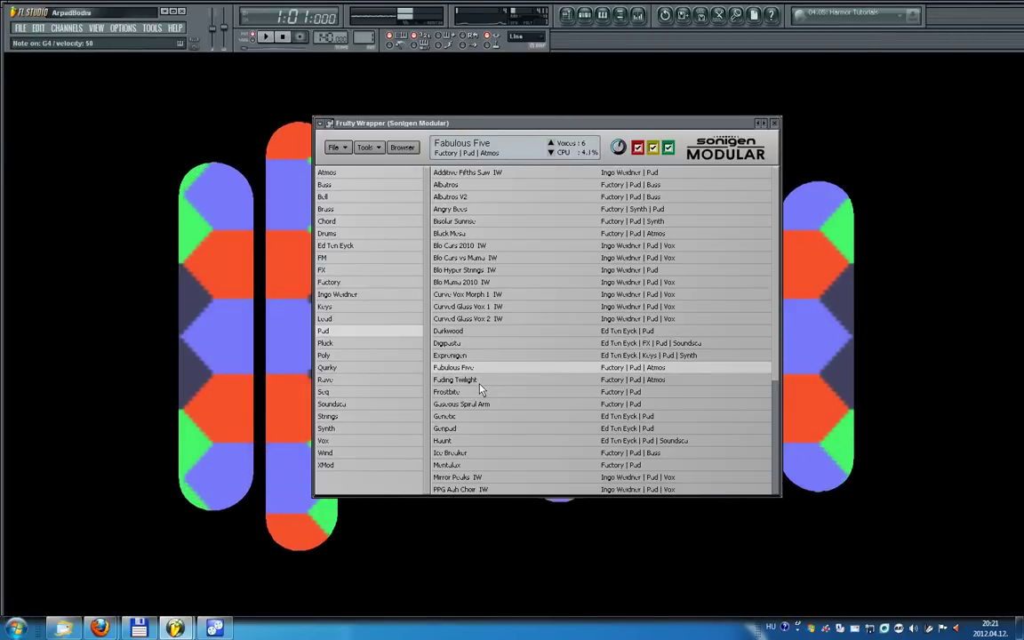
click(480, 393)
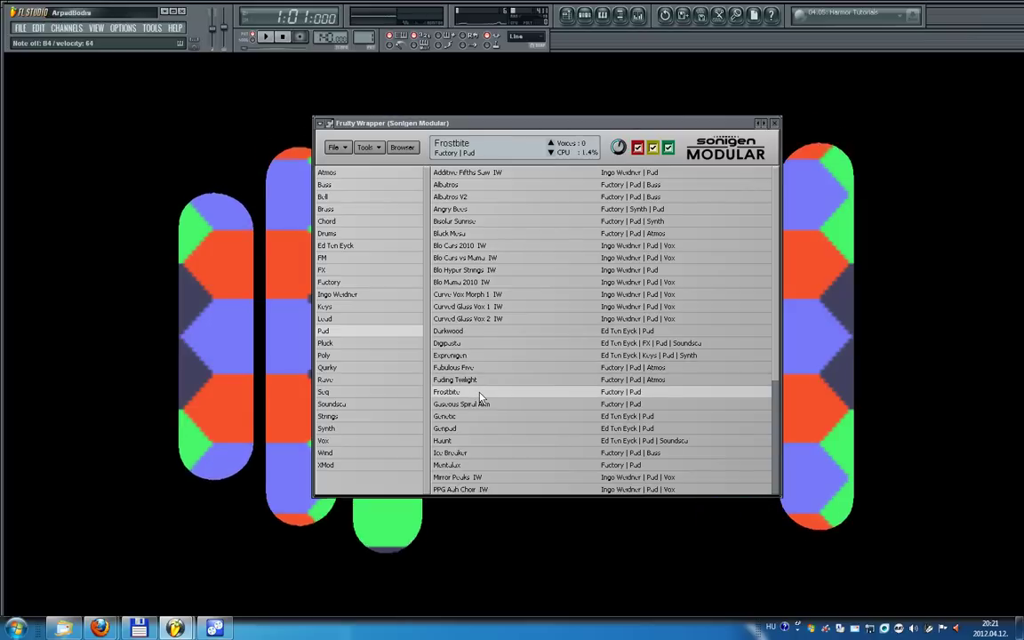
- Audition Genetic, Ice Breaker, Mirror Peaks IW and PPG Aah Choir IW further down the Pad list
scroll(776, 357, down, 3)
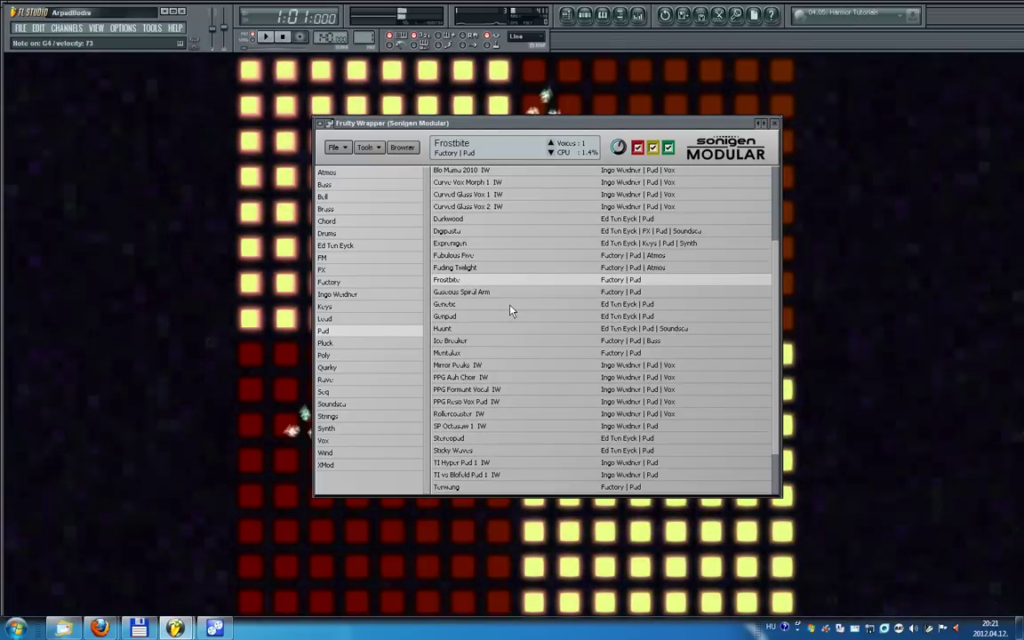
click(512, 310)
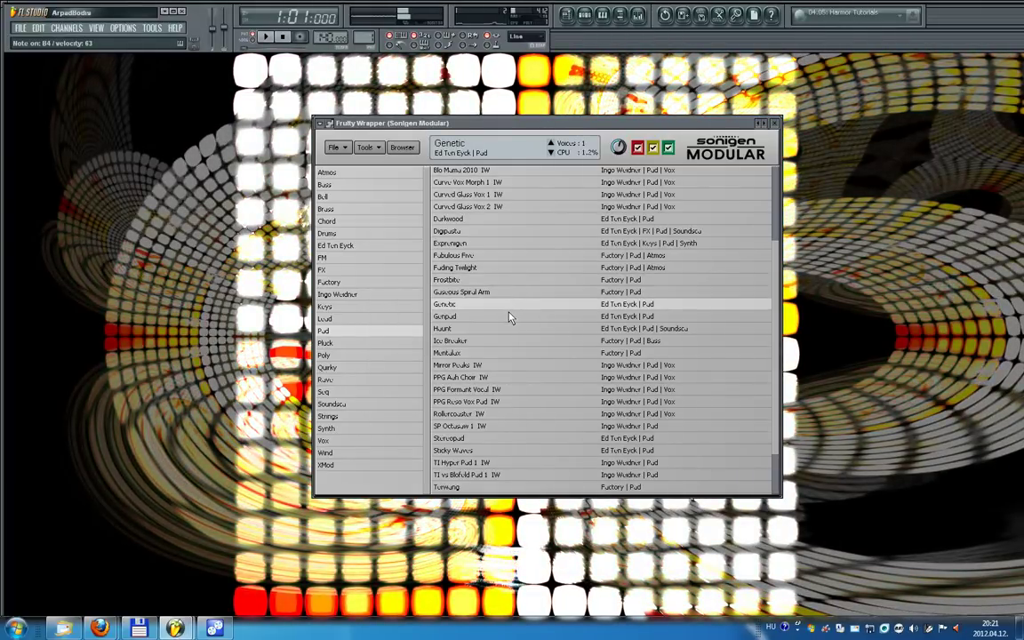
click(498, 345)
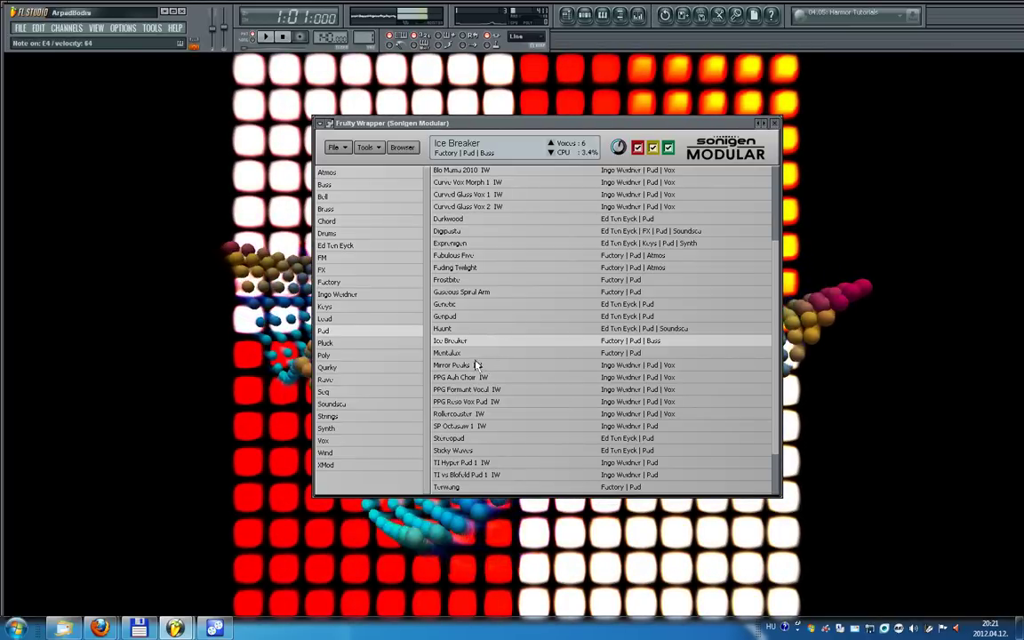
click(476, 365)
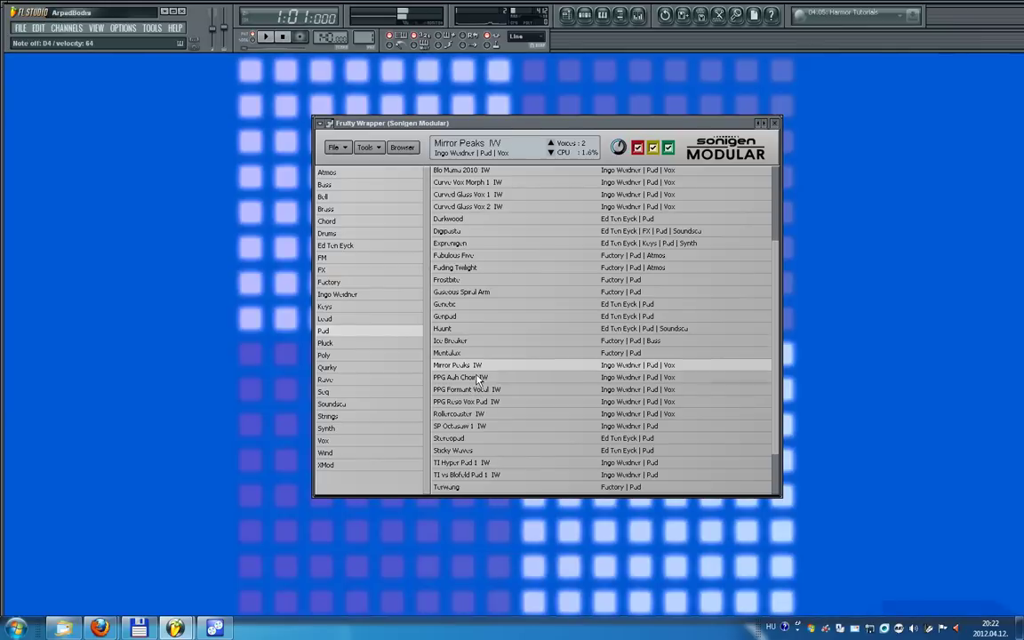
click(478, 378)
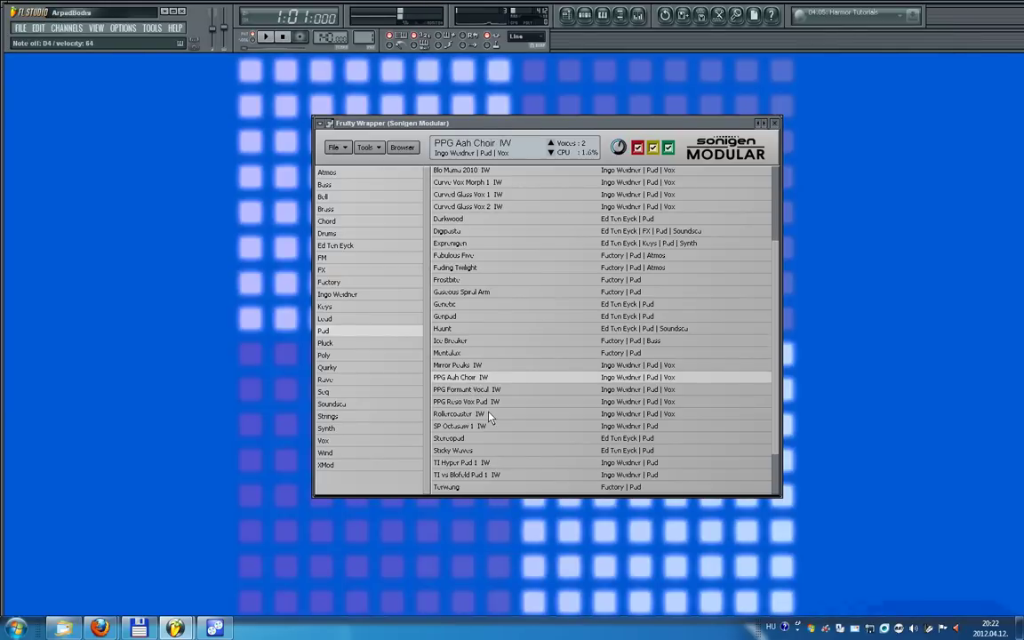
- Audition Rollercoaster IW and Stereopad from the Pad category, Harp Time IW from Pluck and Ravigen 1 IW from Poly
click(488, 414)
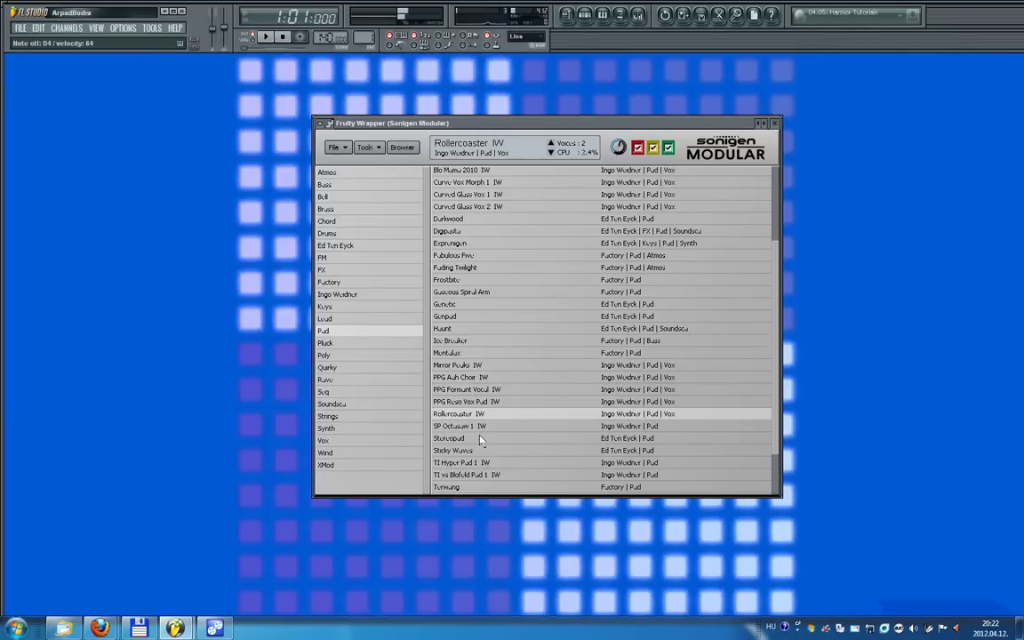
click(480, 439)
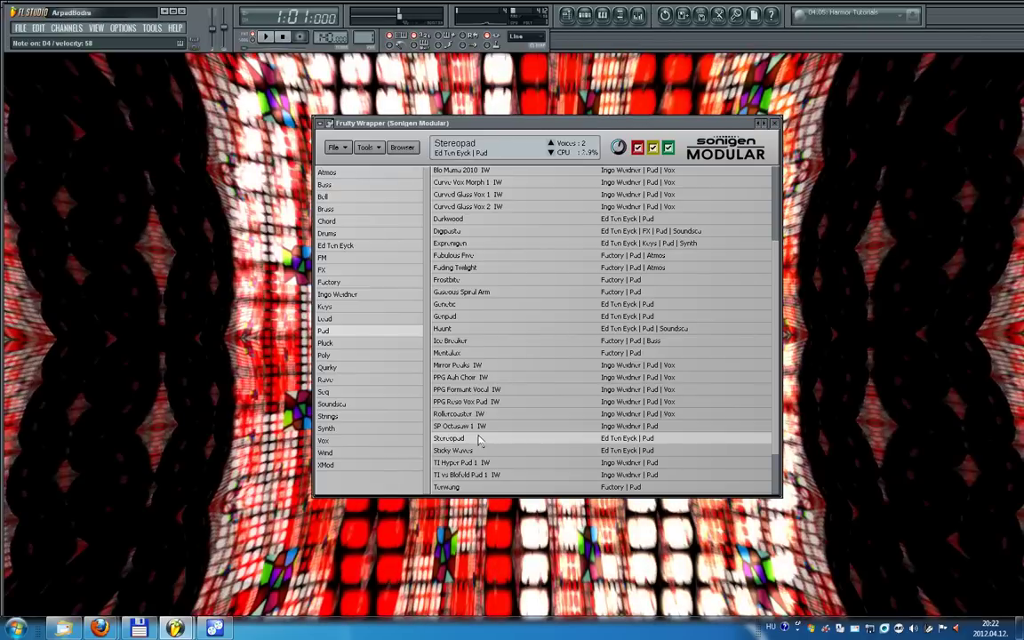
click(354, 345)
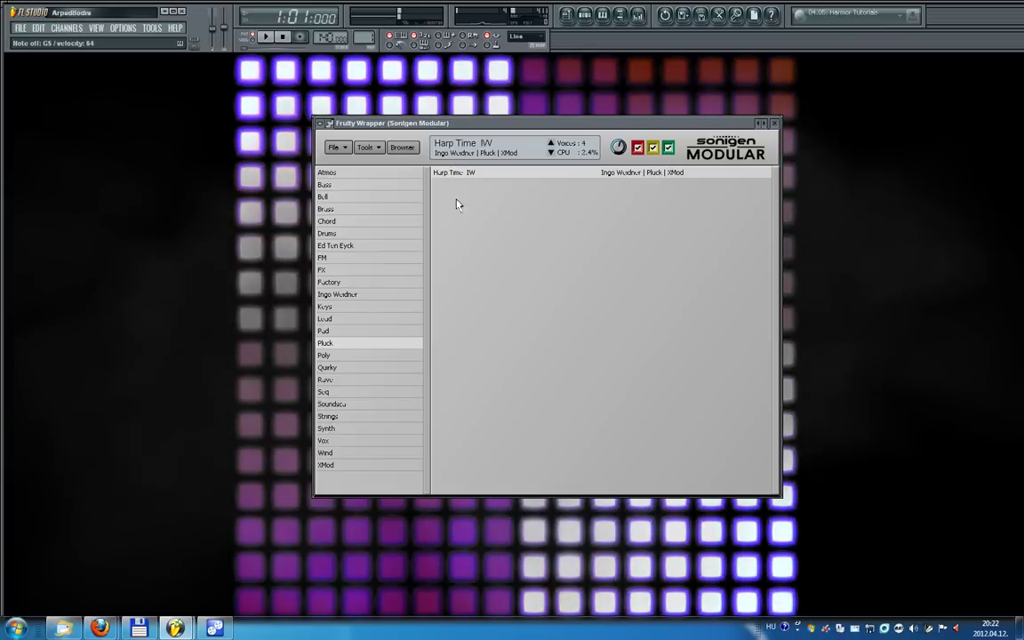
click(349, 358)
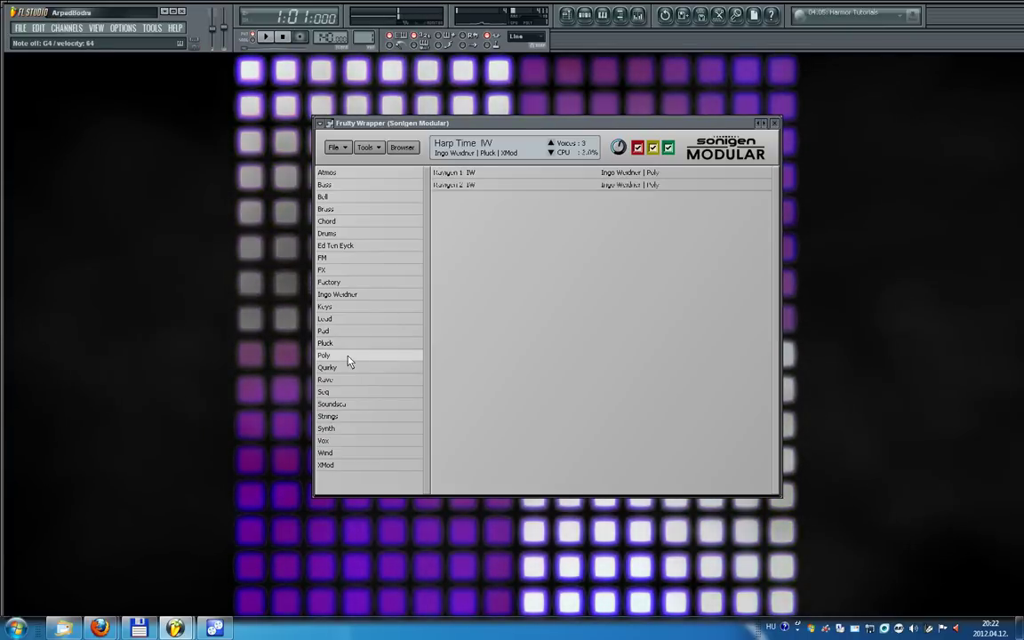
click(458, 173)
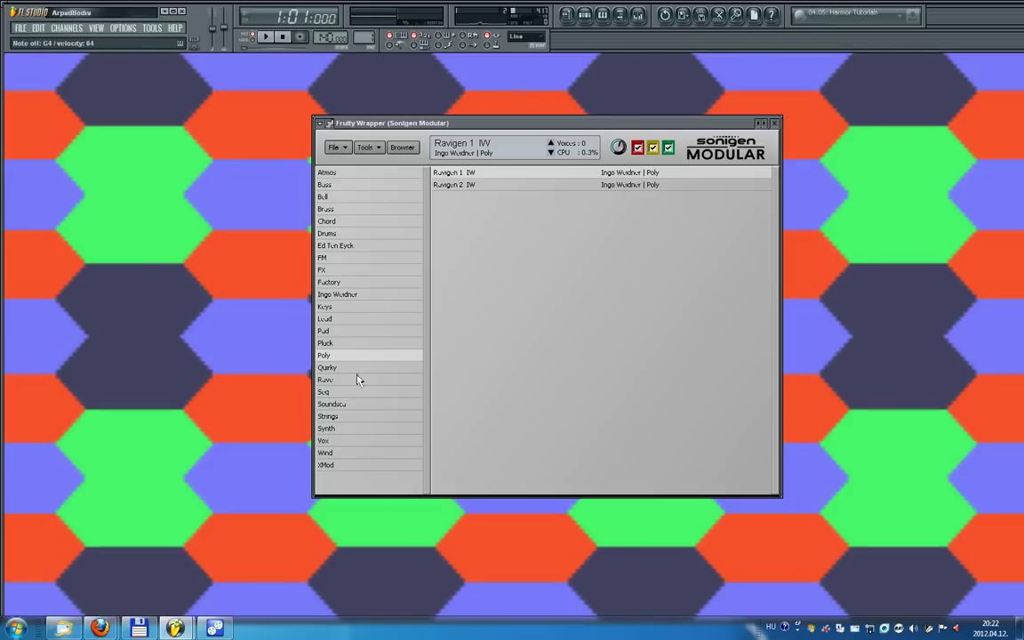
- Audition Up The Swanny from the Quirky category and Unifun from the Rave category
click(363, 368)
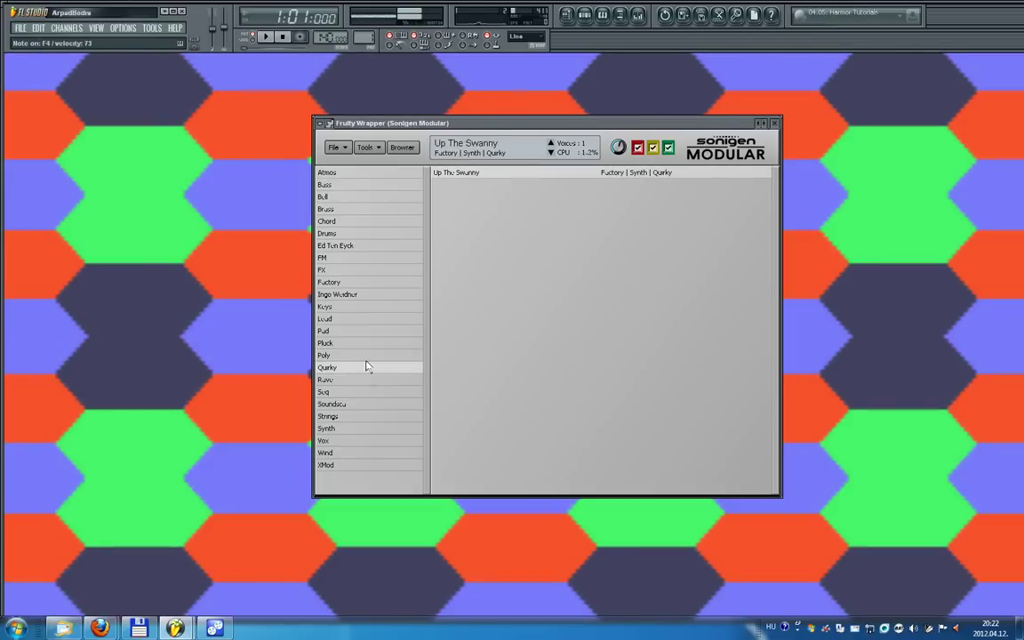
click(351, 385)
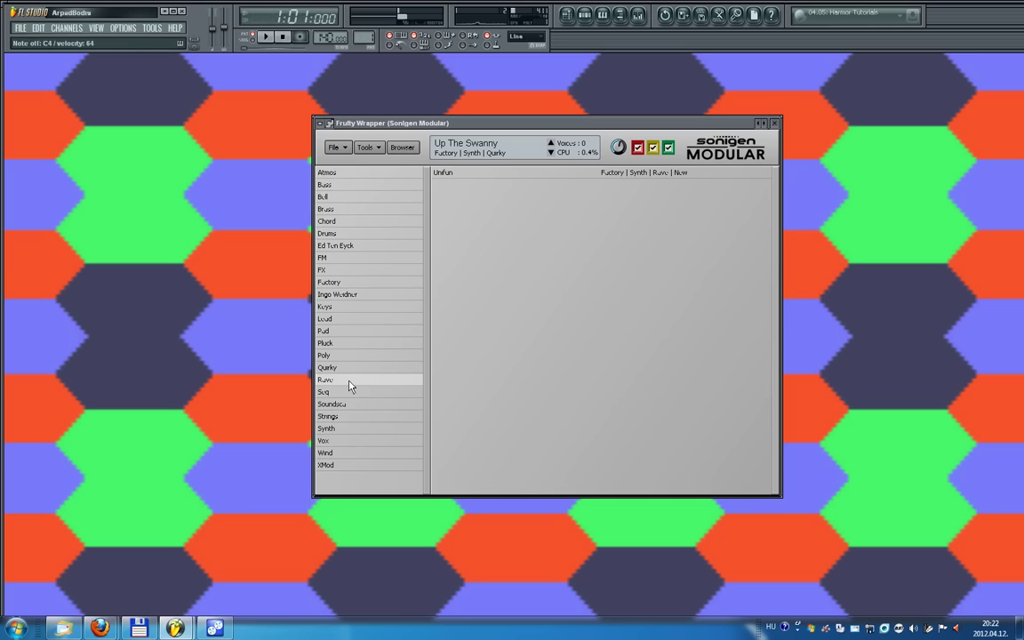
click(459, 174)
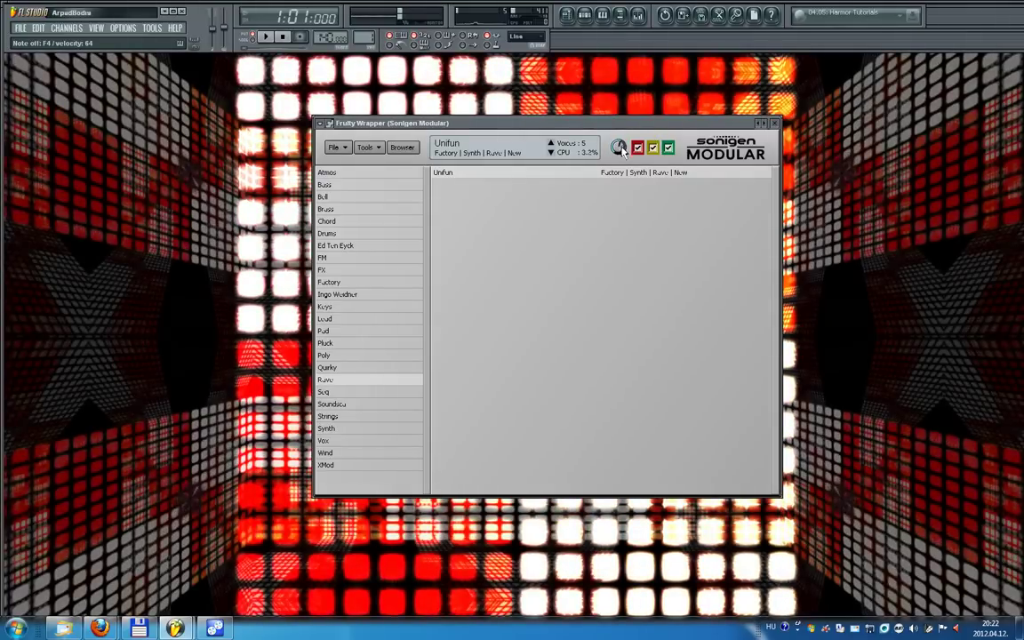
- In the Unifun patch, move the Syncrosc module above Master, then place Master between MultiFilter and Amplifier
click(403, 146)
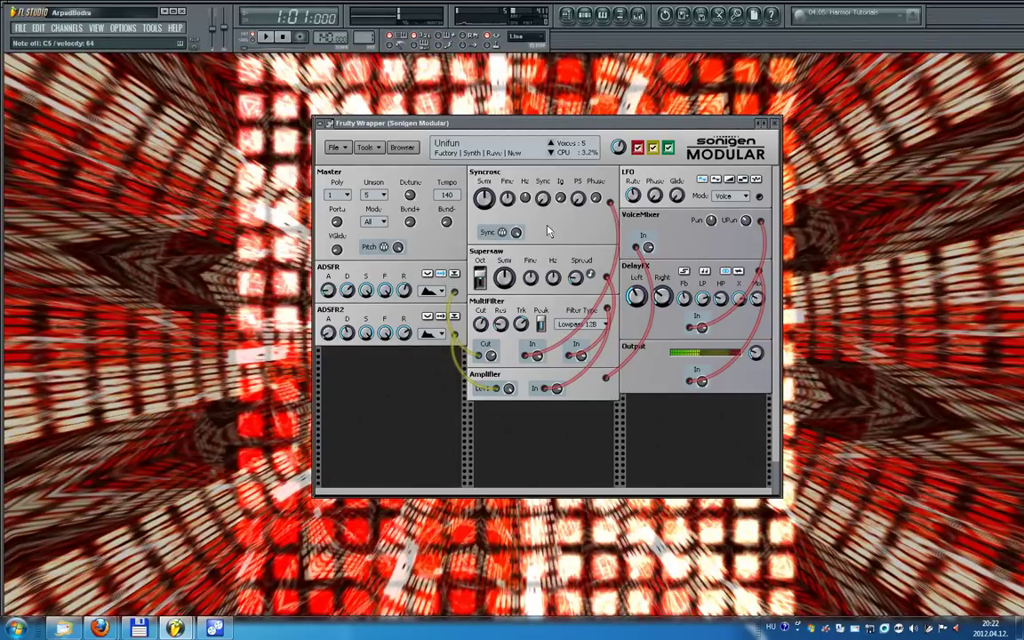
drag(549, 231, 409, 182)
drag(378, 249, 524, 271)
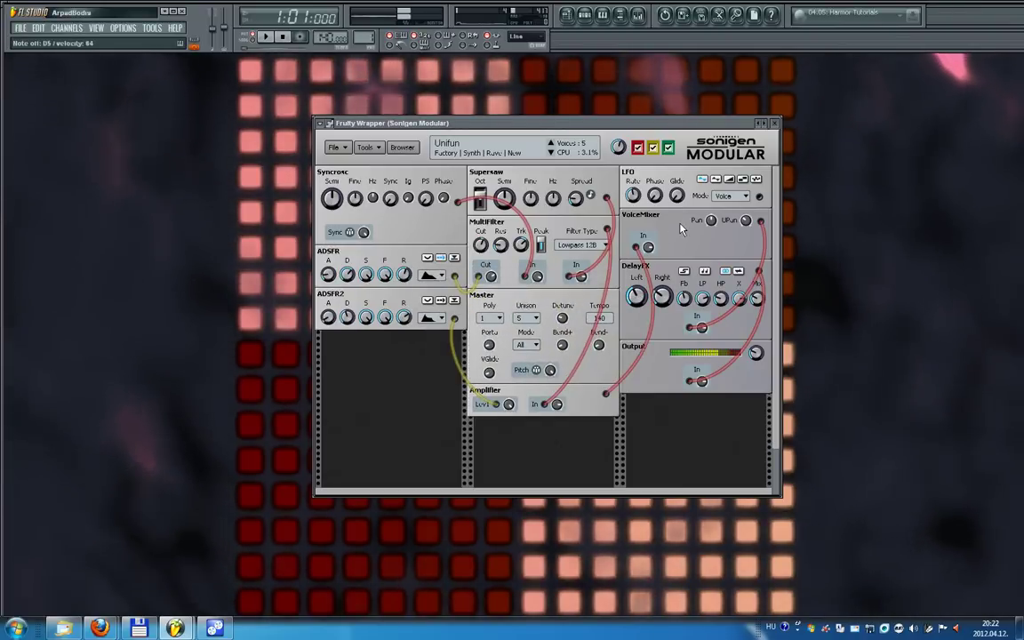
- Place the VoiceMixer between MultiFilter and Master, ADSFR2 below Output, and DelayFX below ADSFR
drag(681, 229, 537, 304)
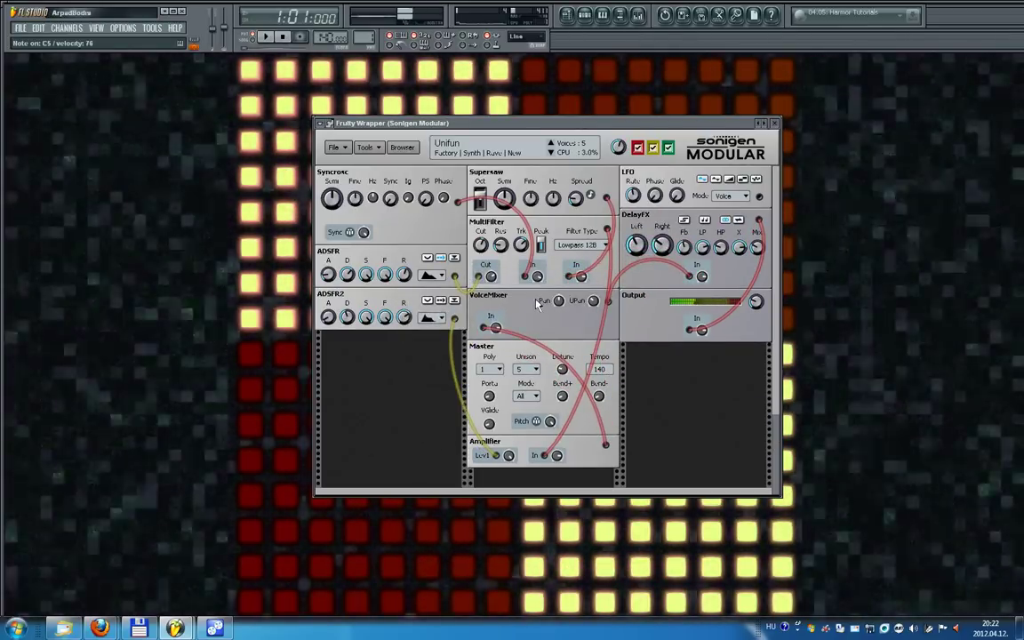
drag(414, 296, 723, 358)
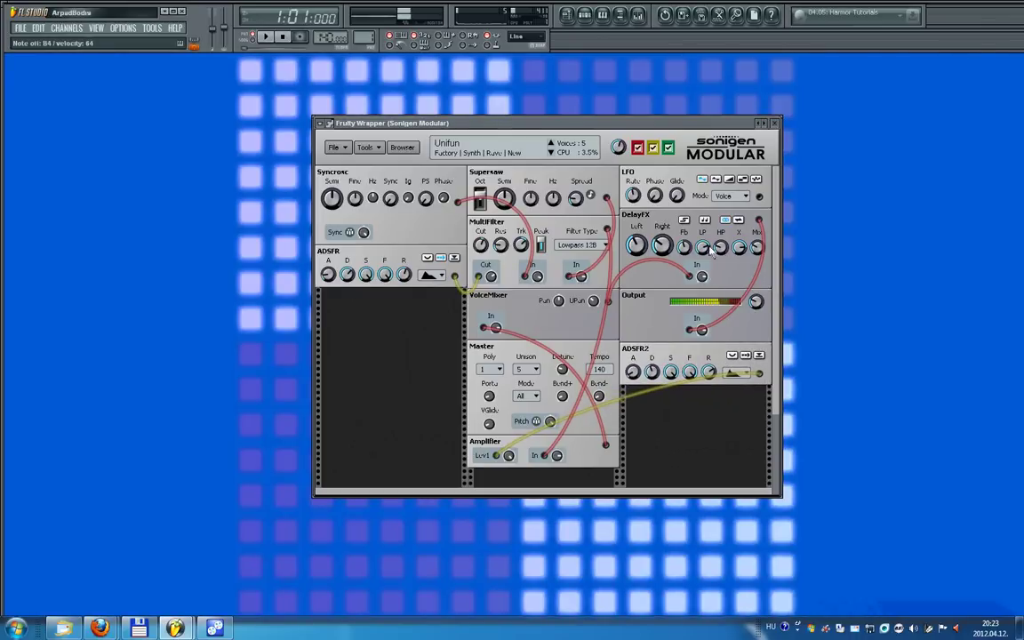
drag(642, 224, 360, 304)
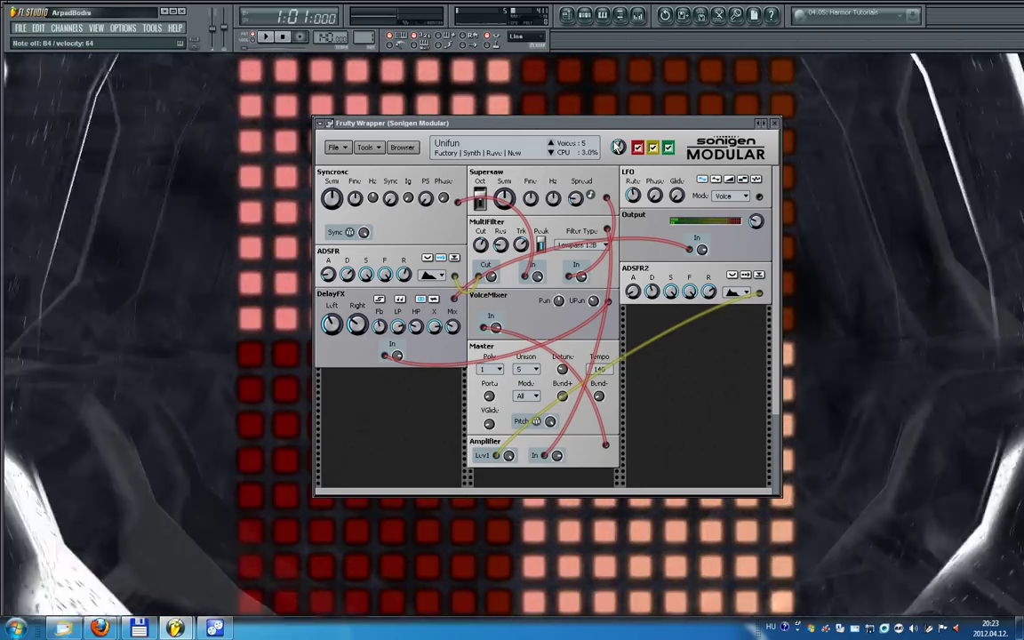
- Return to the preset list and audition LFO Glue and One Key Wonder from Seq, plus Digipasta and Microbes from the Soundsca category
click(402, 149)
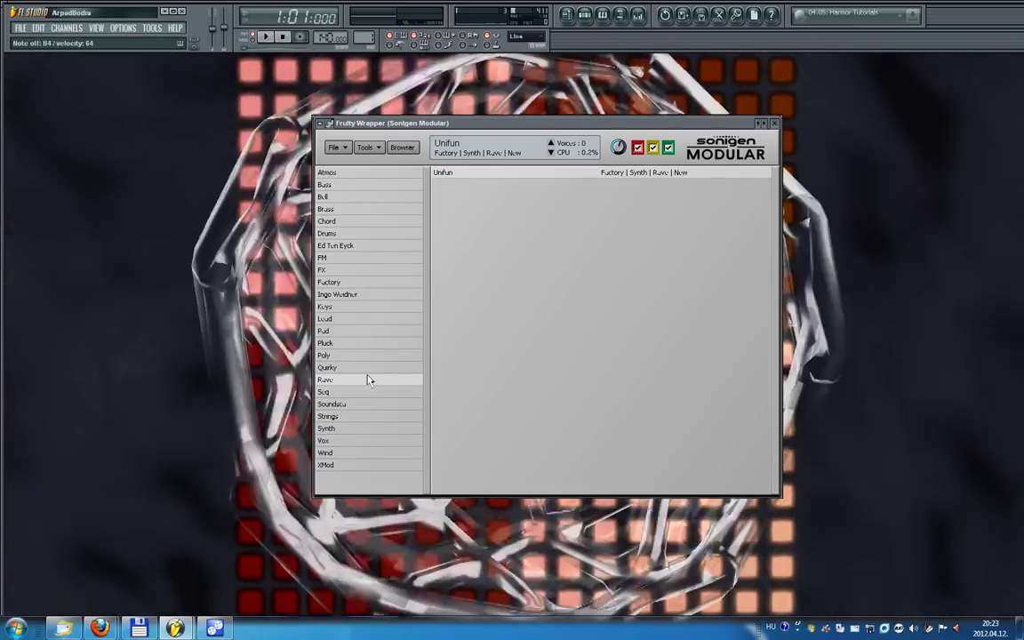
click(361, 393)
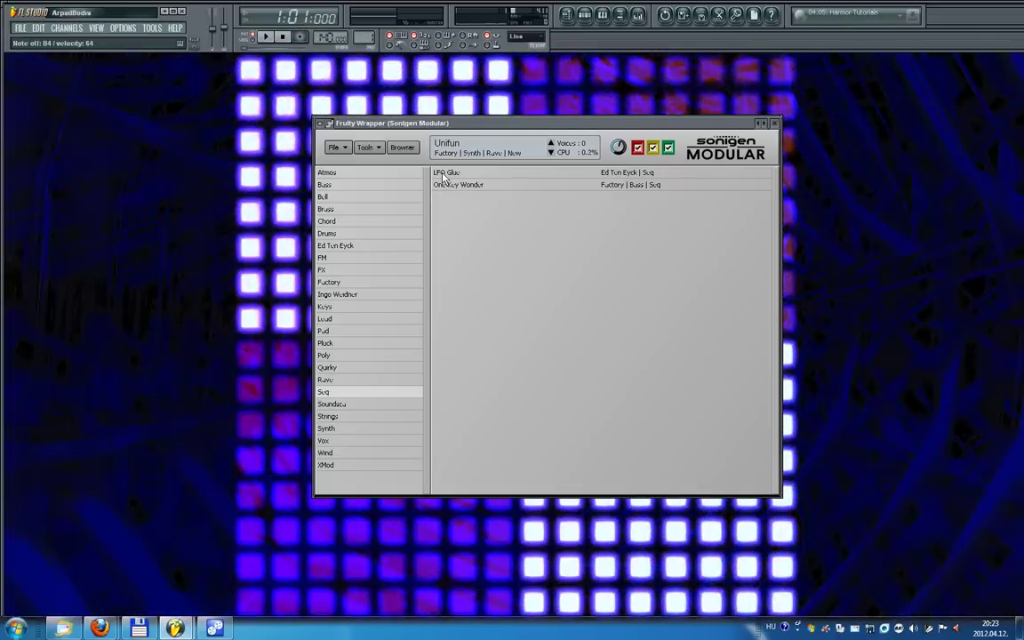
click(445, 173)
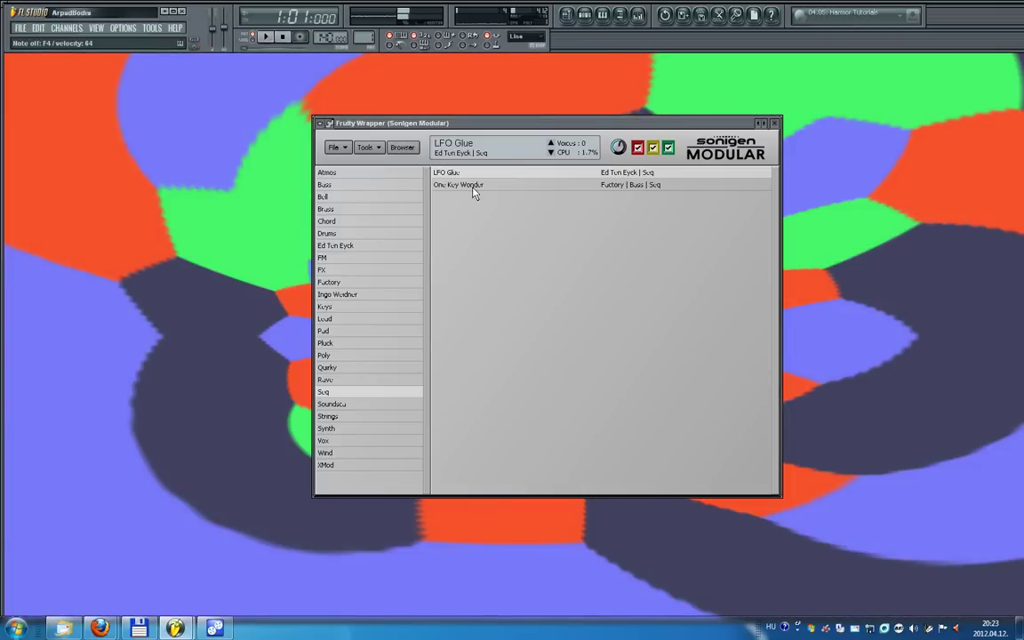
click(473, 188)
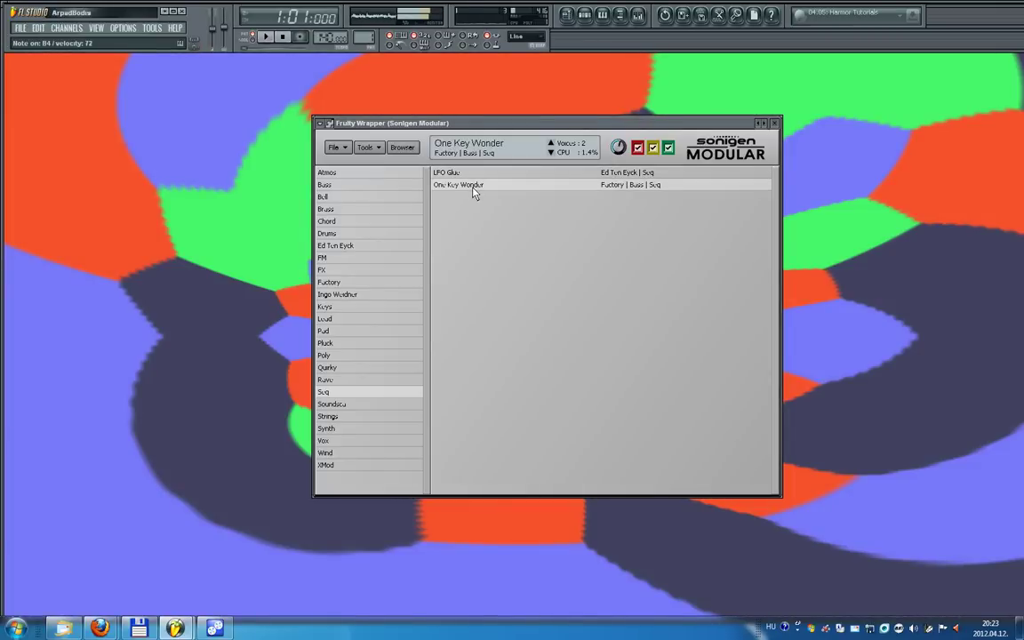
click(352, 405)
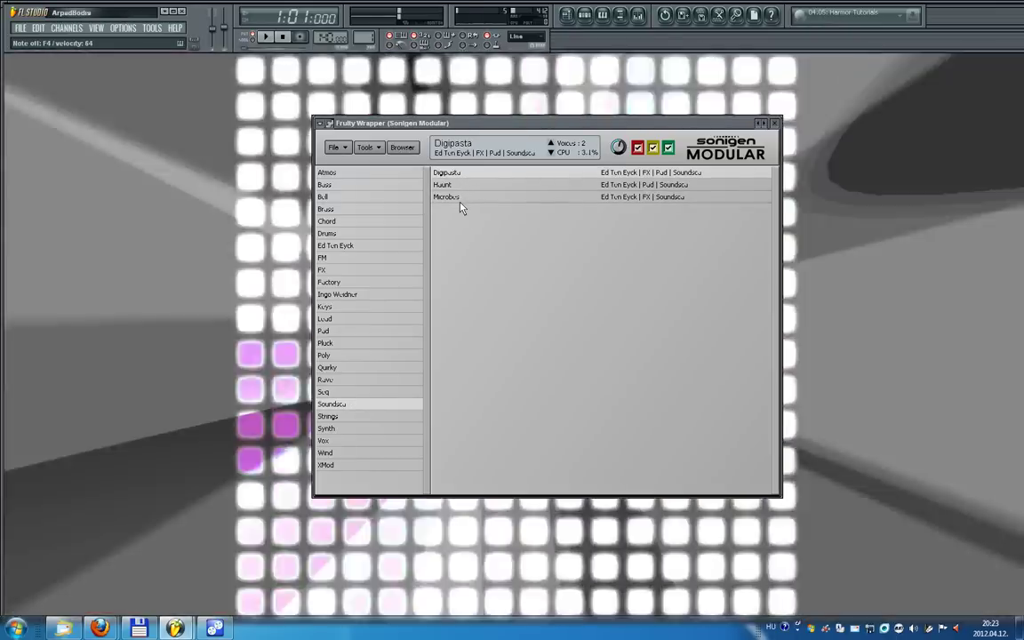
click(458, 197)
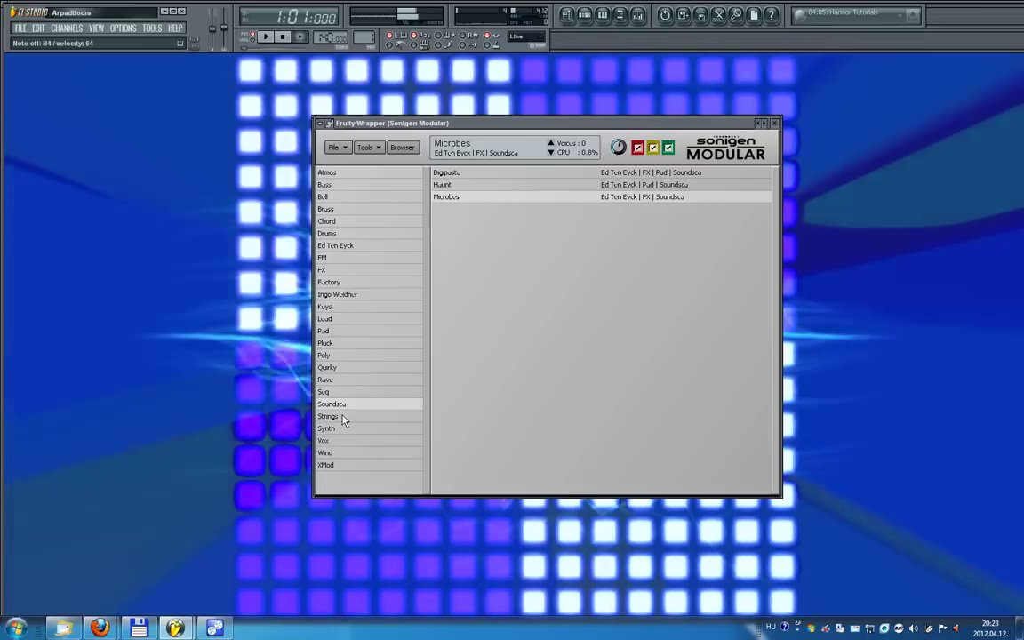
- Audition 5OSC Saw Strings 1 IW and Lush Strings 1 IW from the Strings category
click(343, 418)
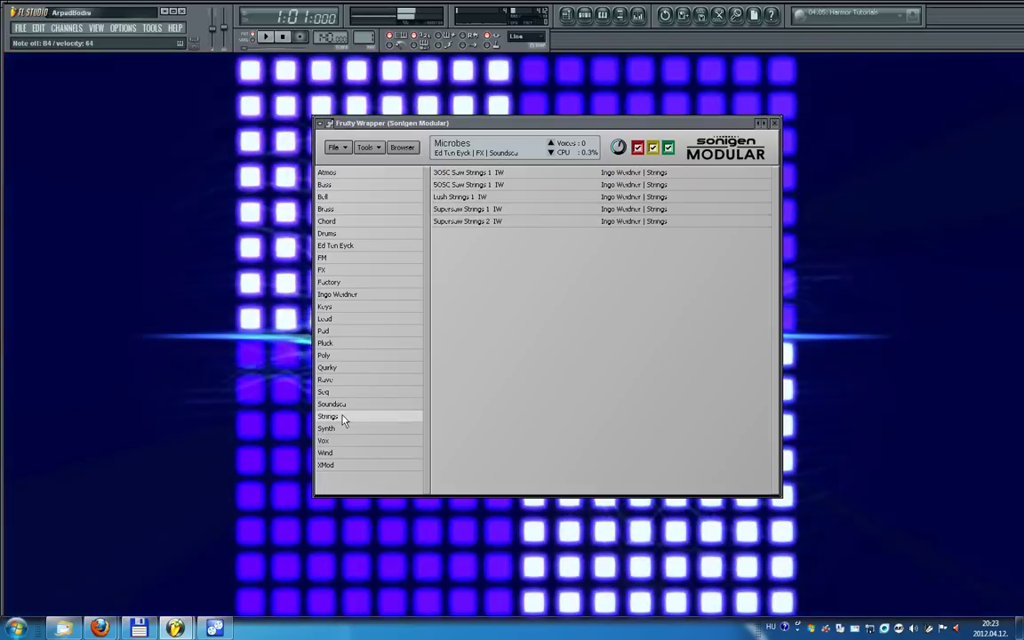
click(446, 185)
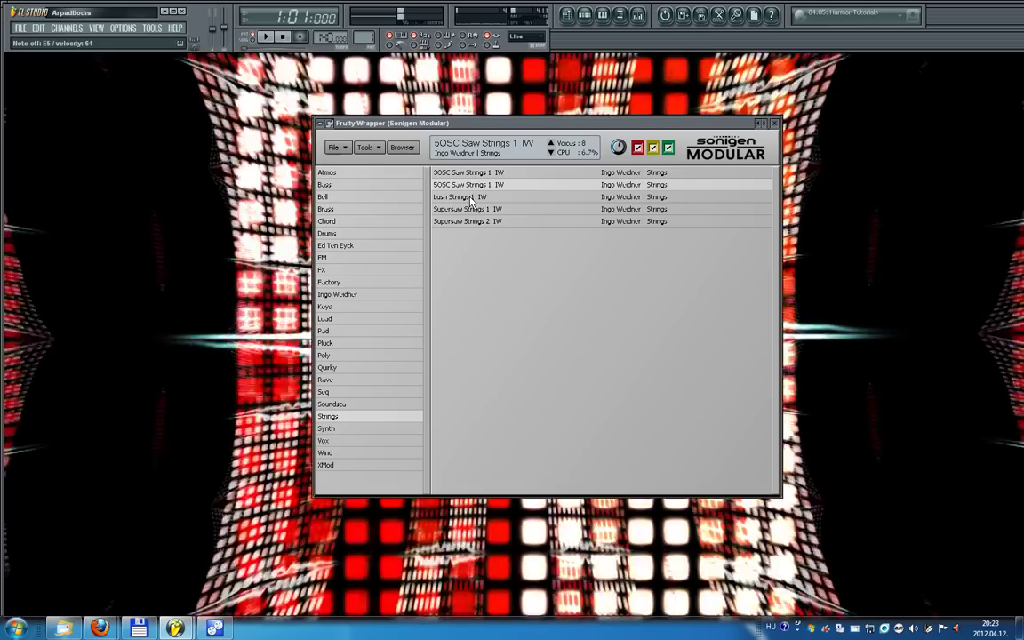
click(469, 198)
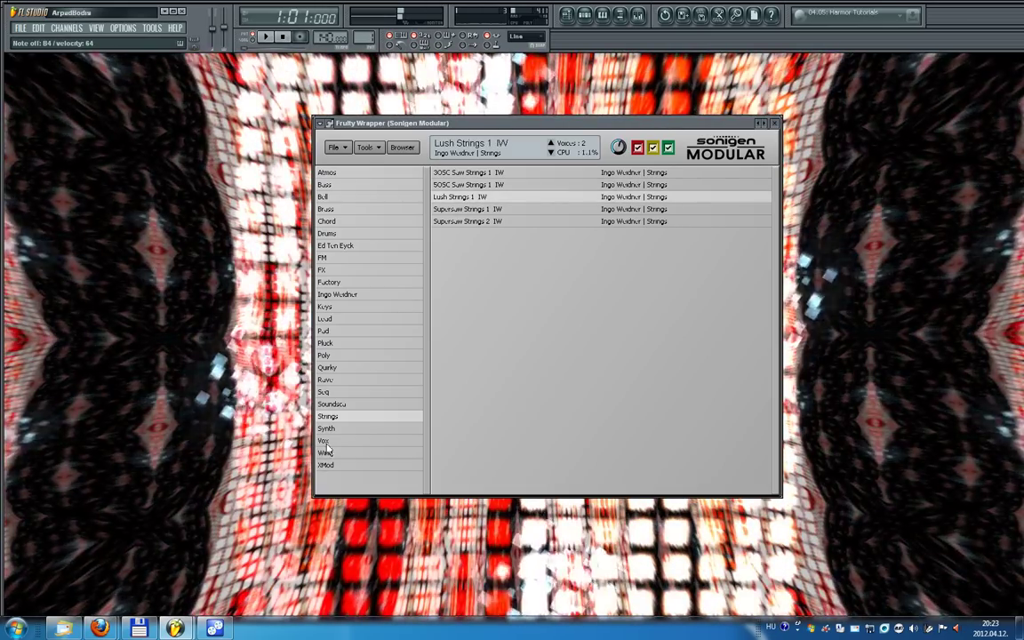
- Audition Comb Leak, Exprenigen, Lotus Bloom and Polaris from the Synth category
click(328, 430)
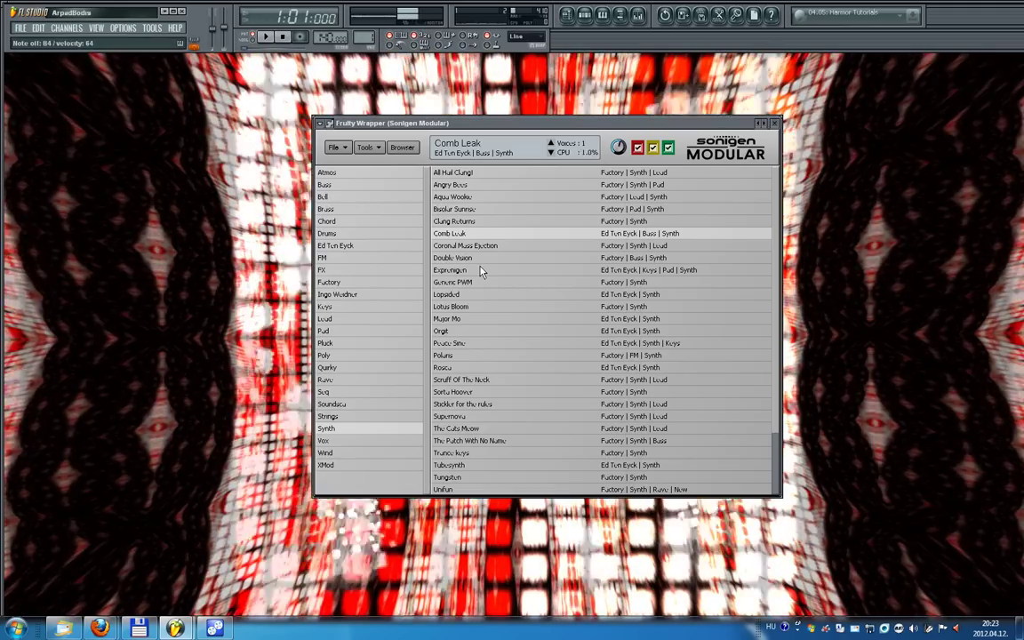
click(481, 270)
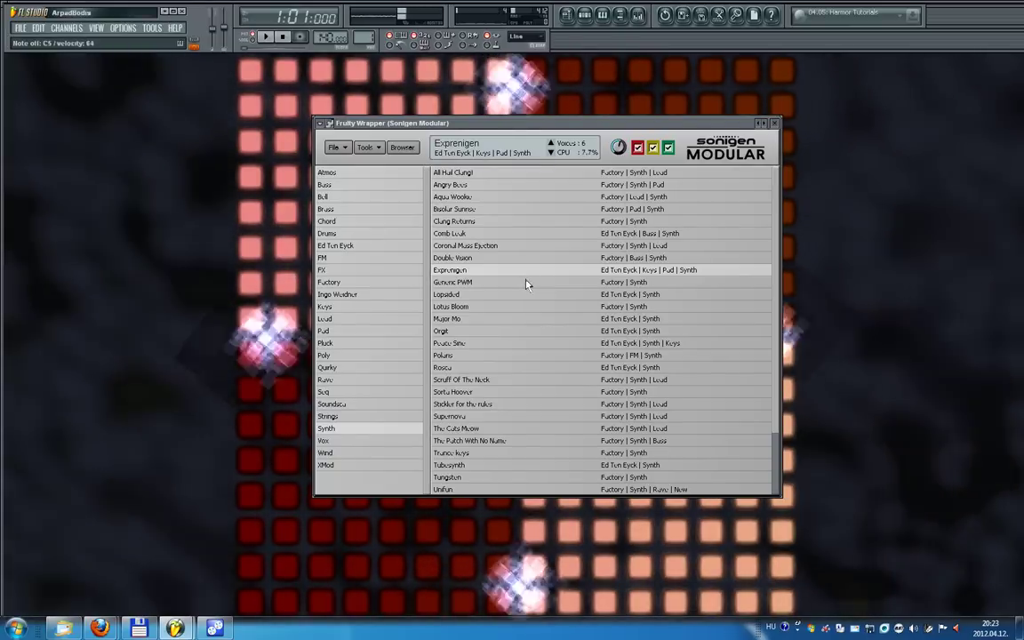
click(489, 307)
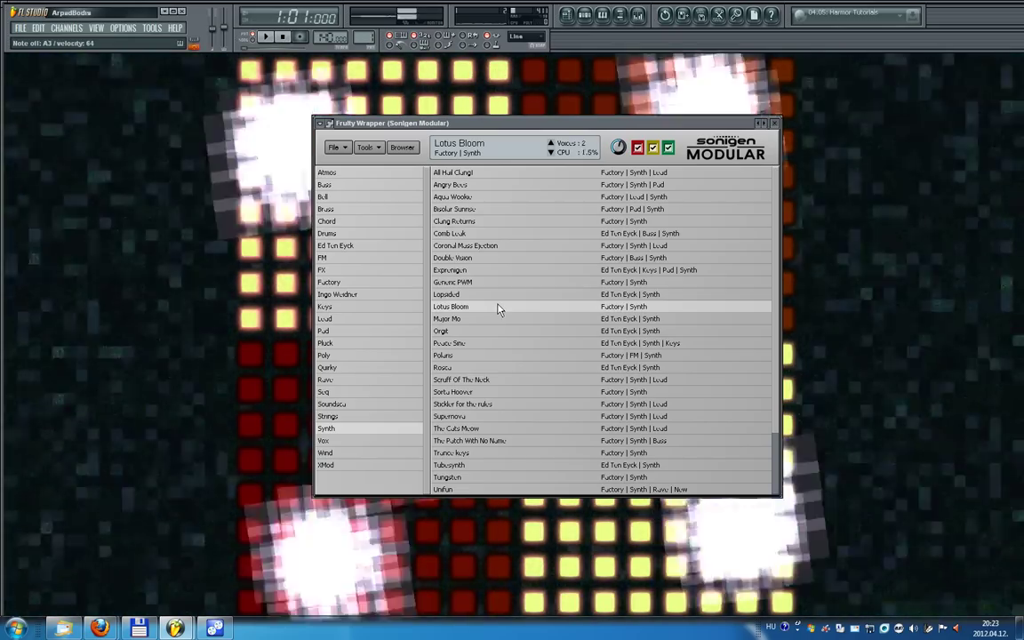
click(498, 357)
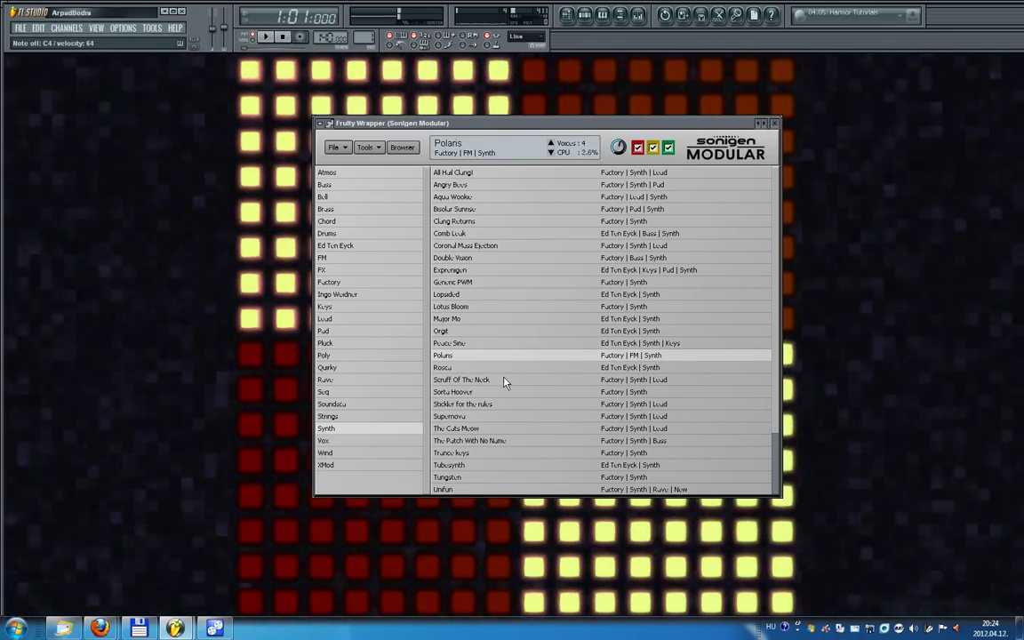
- Audition Tubesynth, Warehouse and WubSH further down the Synth list
scroll(773, 381, down, 2)
click(656, 391)
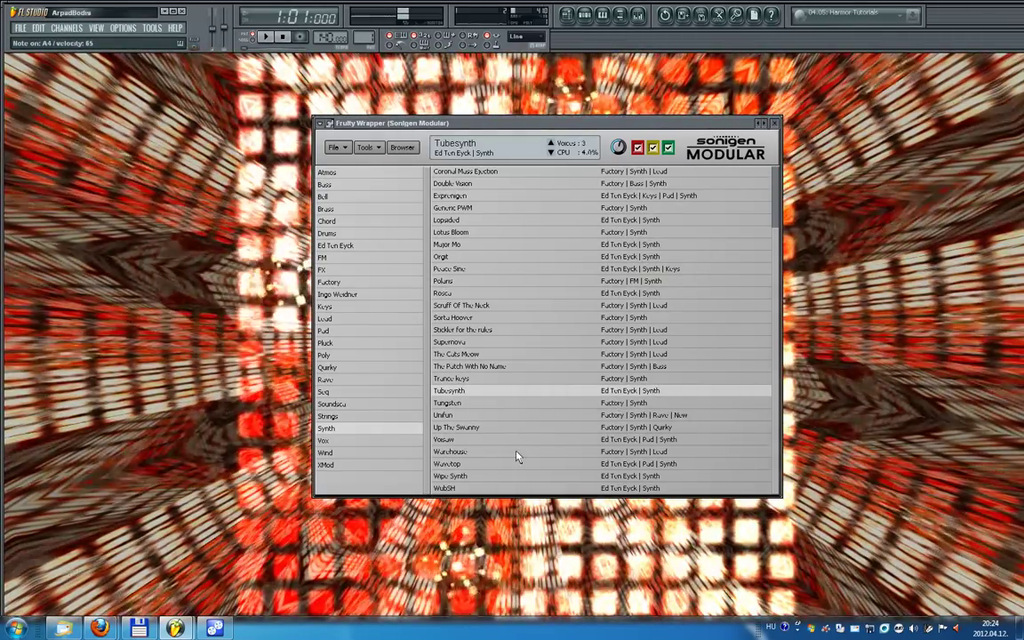
click(516, 452)
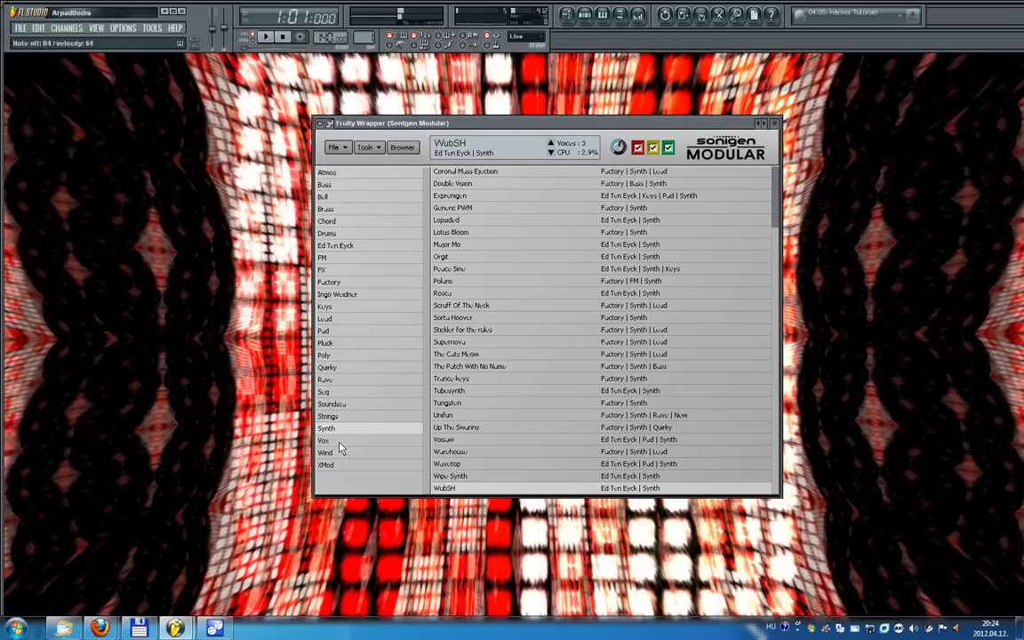
- Show the presets of the Vox category
click(327, 440)
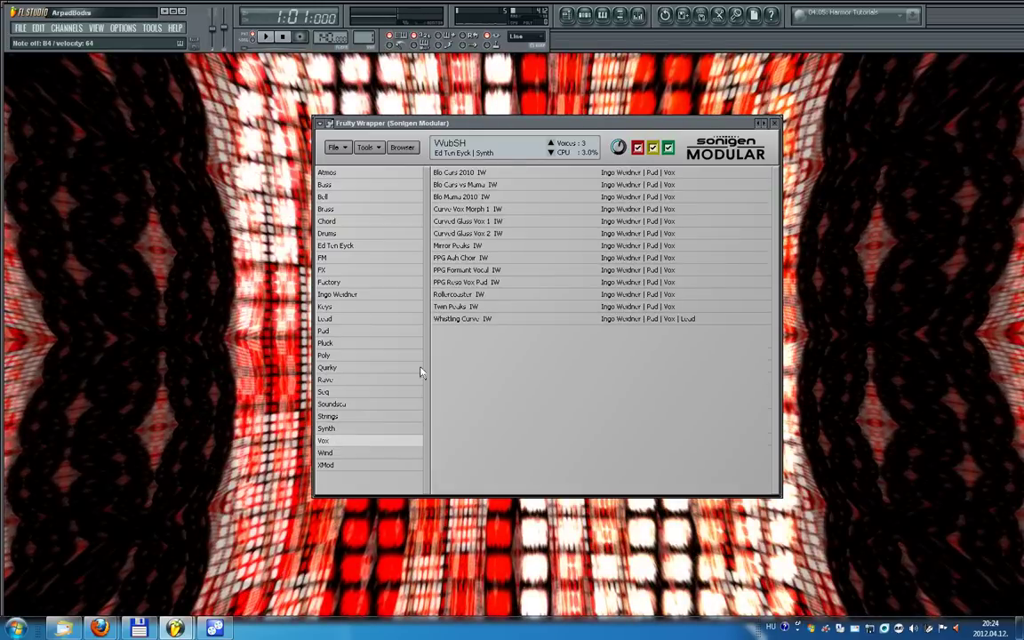